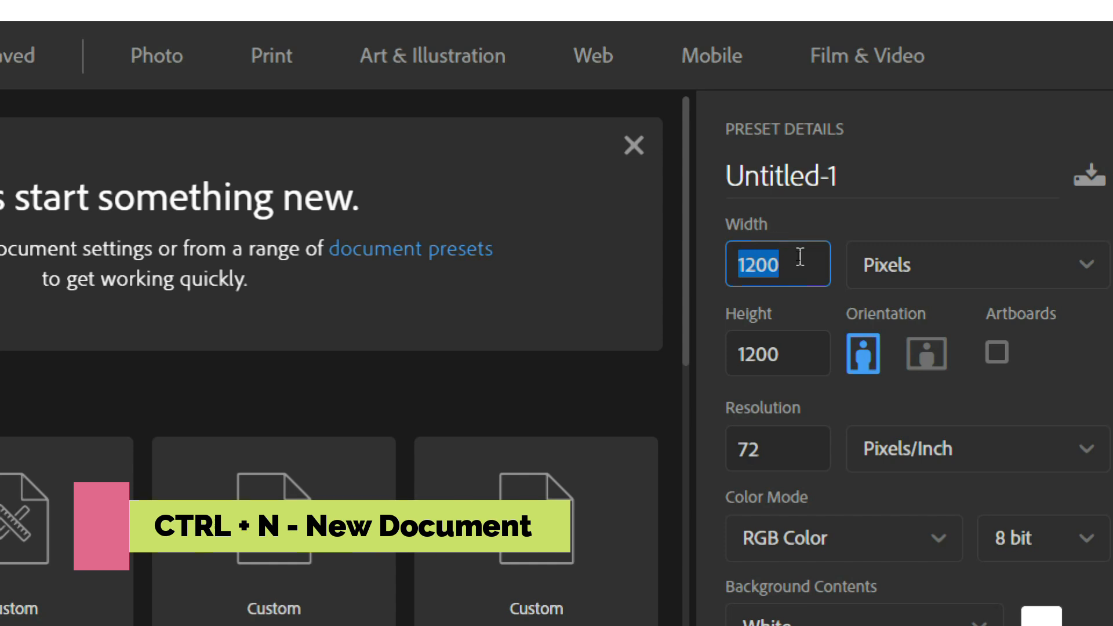
Create a new blank document 700 px wide and 700 px high
type("700")
key("Tab")
type("700")
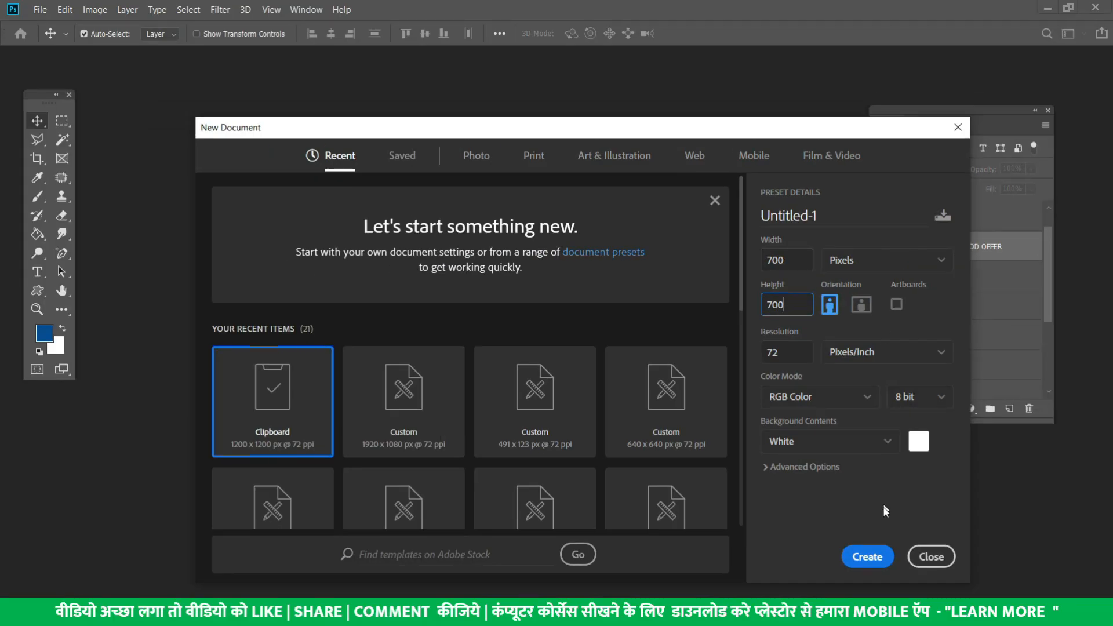
left_click(869, 555)
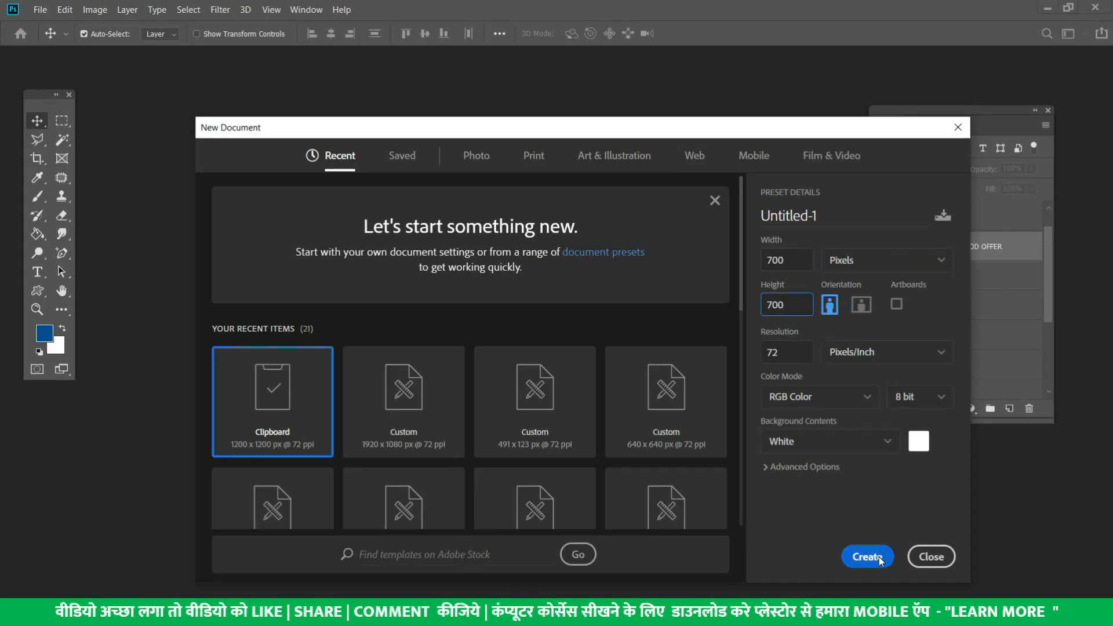
Float Untitled-1 beside the OFFER 2 copy poster, then switch to the Pexels results
left_click_drag(437, 91, 462, 116)
left_click(289, 197)
left_click(665, 167)
left_click_drag(538, 105, 631, 130)
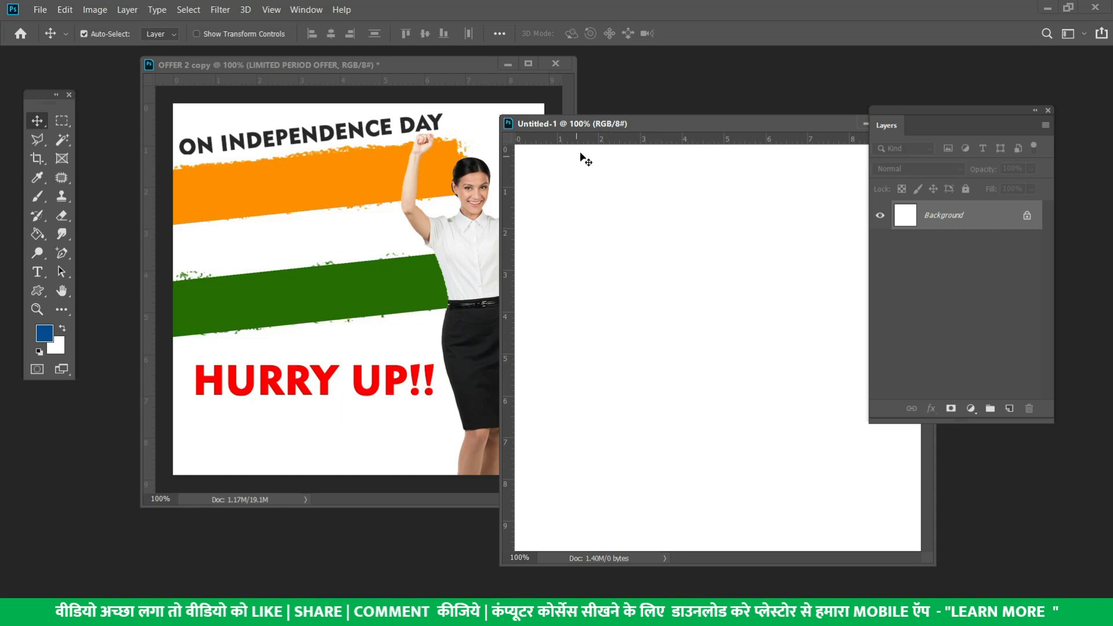
mouse_move(593, 123)
left_mouse_down()
mouse_move(467, 121)
mouse_move(592, 101)
left_mouse_up()
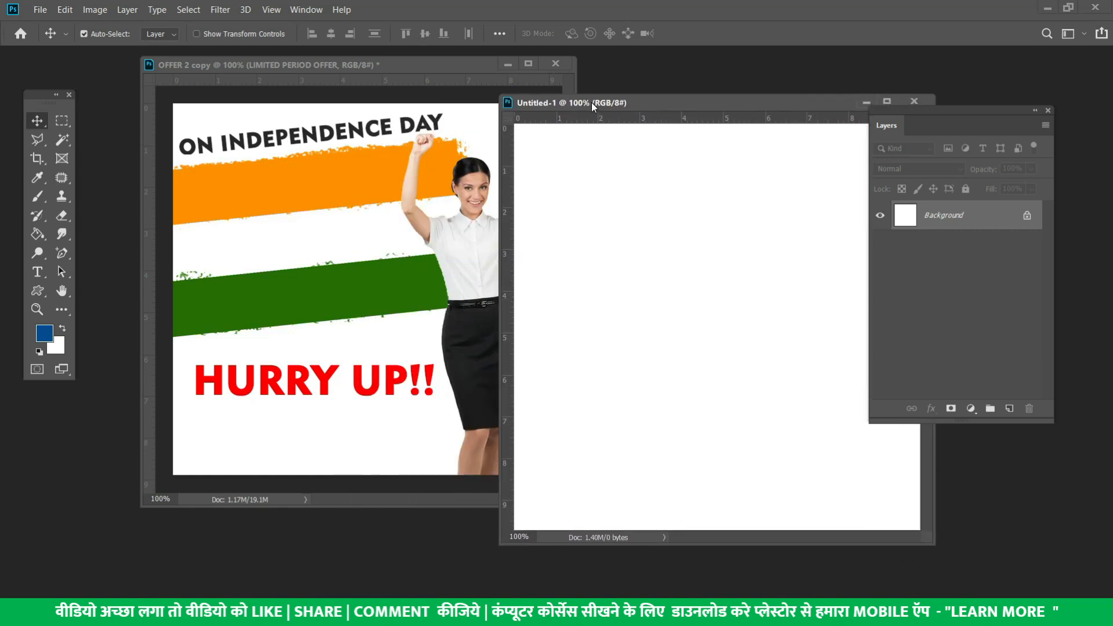
left_click(426, 216)
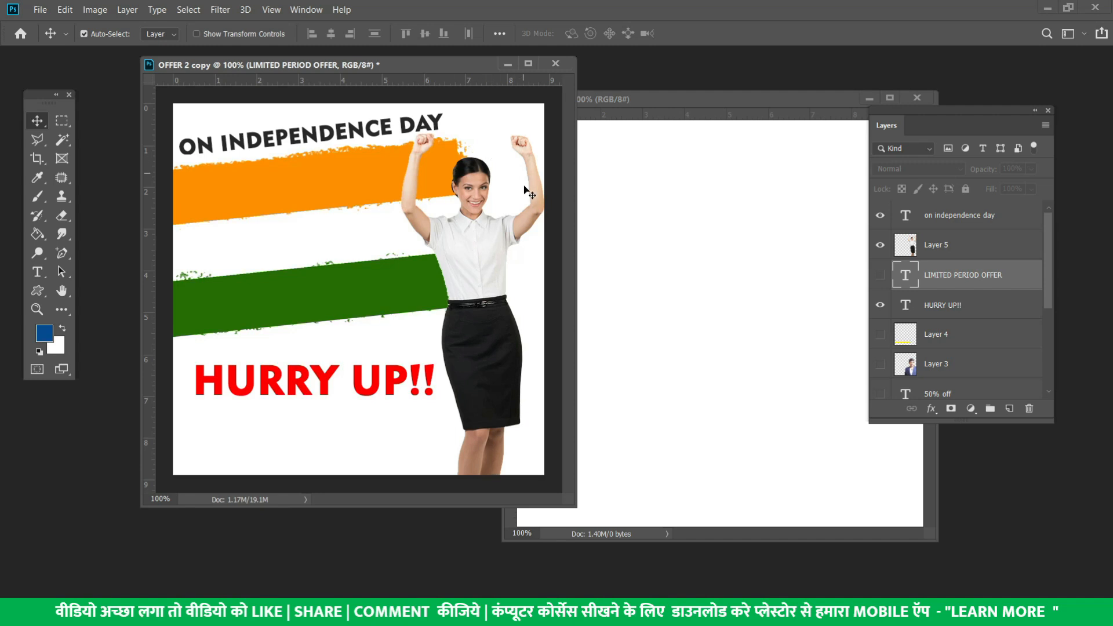
key("alt+Tab")
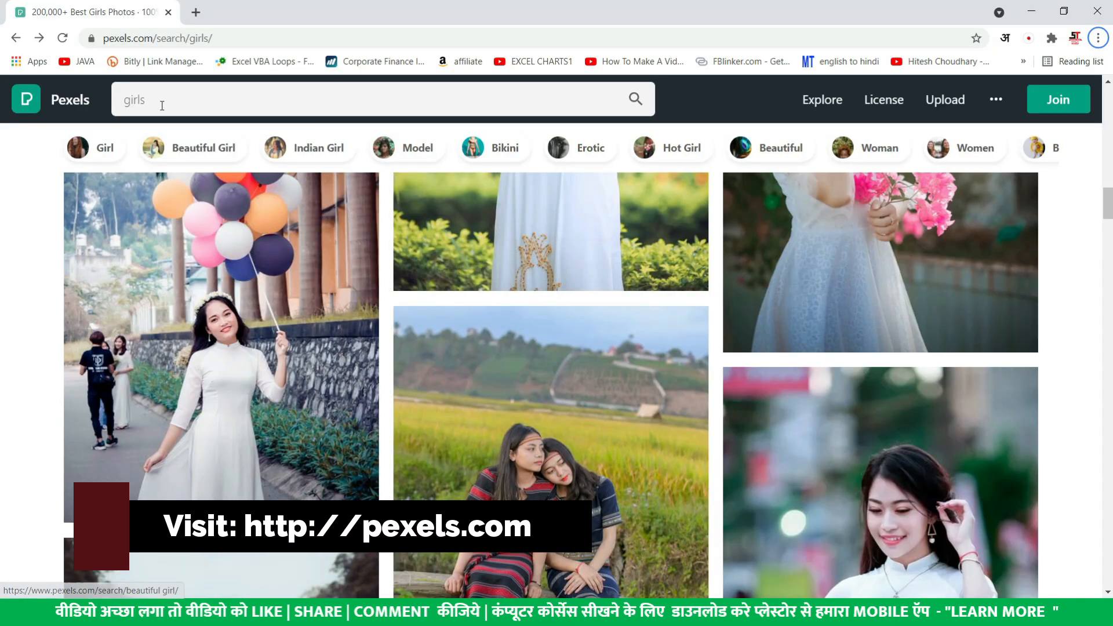
Scroll through the Pexels search results for "girls"
scroll(420, 334, "down", 2)
scroll(420, 334, "down", 20)
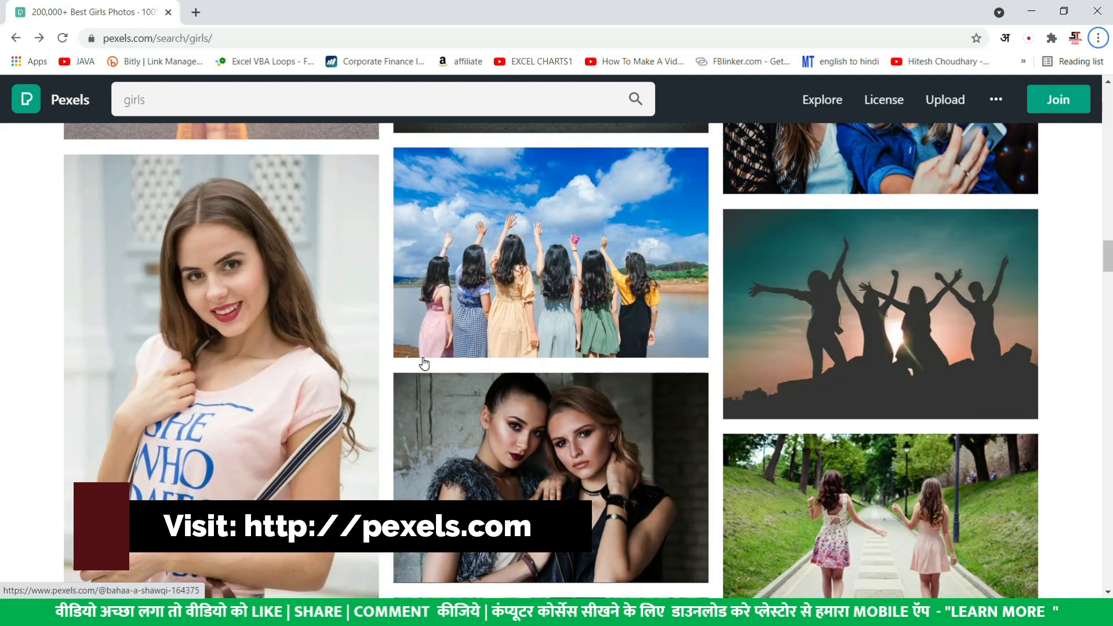
scroll(422, 366, "down", 3)
scroll(423, 366, "up", 10)
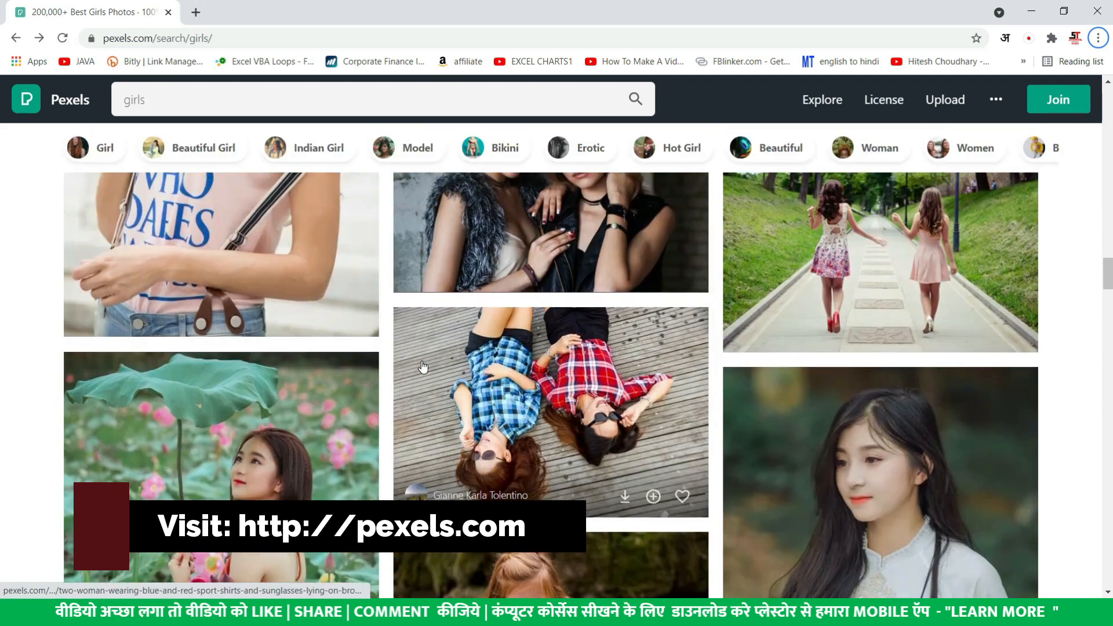
scroll(422, 366, "up", 3)
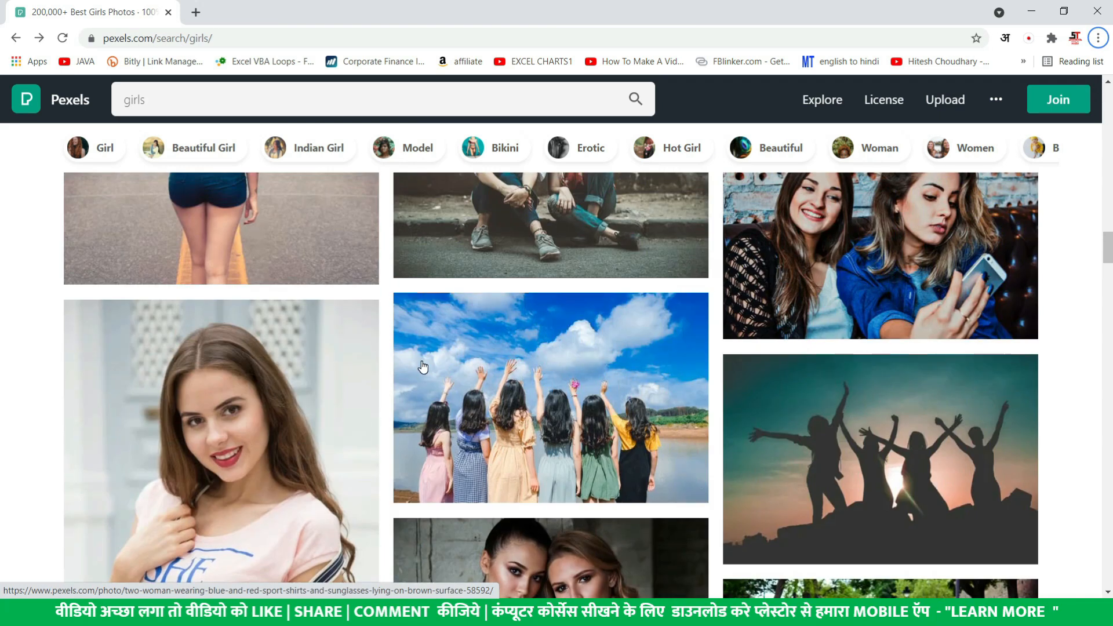
Browse the Pixabay "man" results, then return to the OFFER 2 copy poster in Photoshop
key("alt+Tab")
left_click(643, 220)
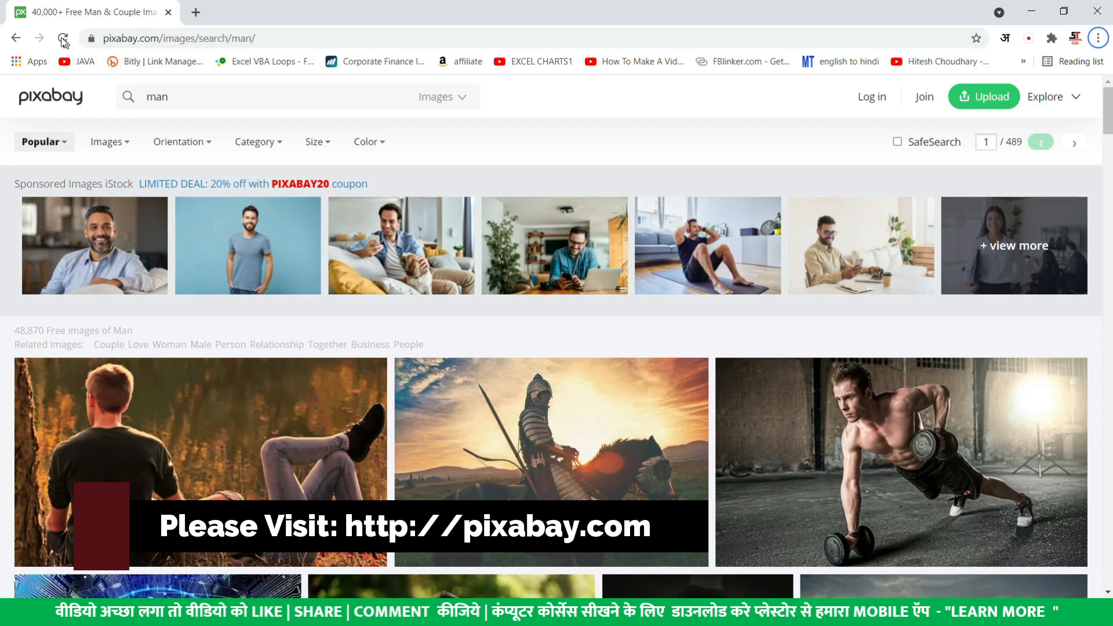
scroll(415, 368, "down", 20)
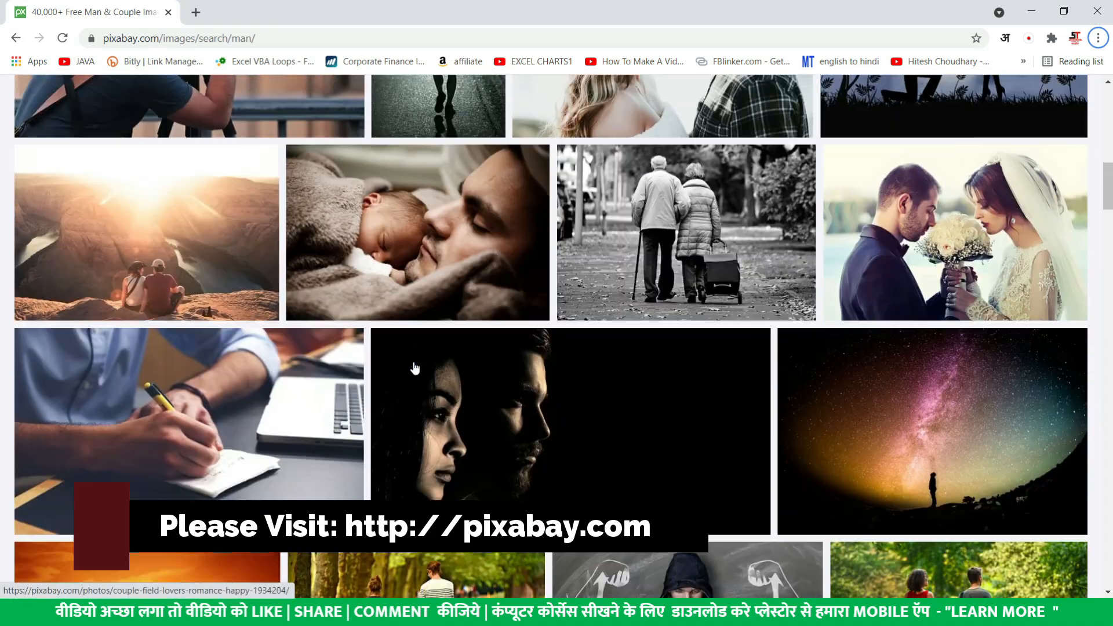
scroll(415, 368, "down", 5)
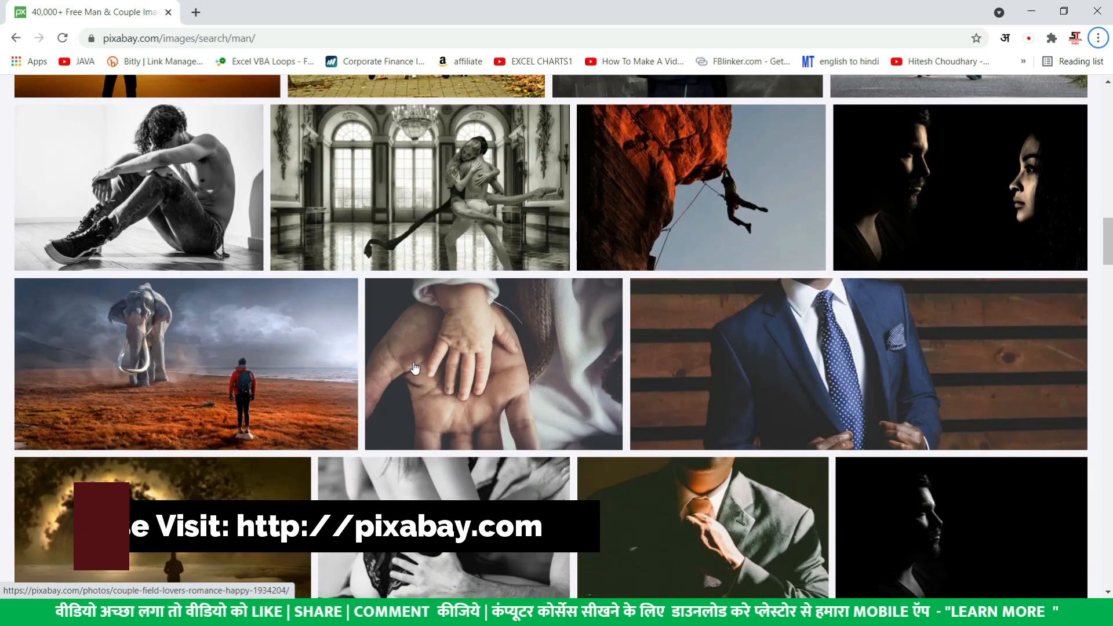
scroll(414, 368, "down", 1)
scroll(414, 368, "down", 8)
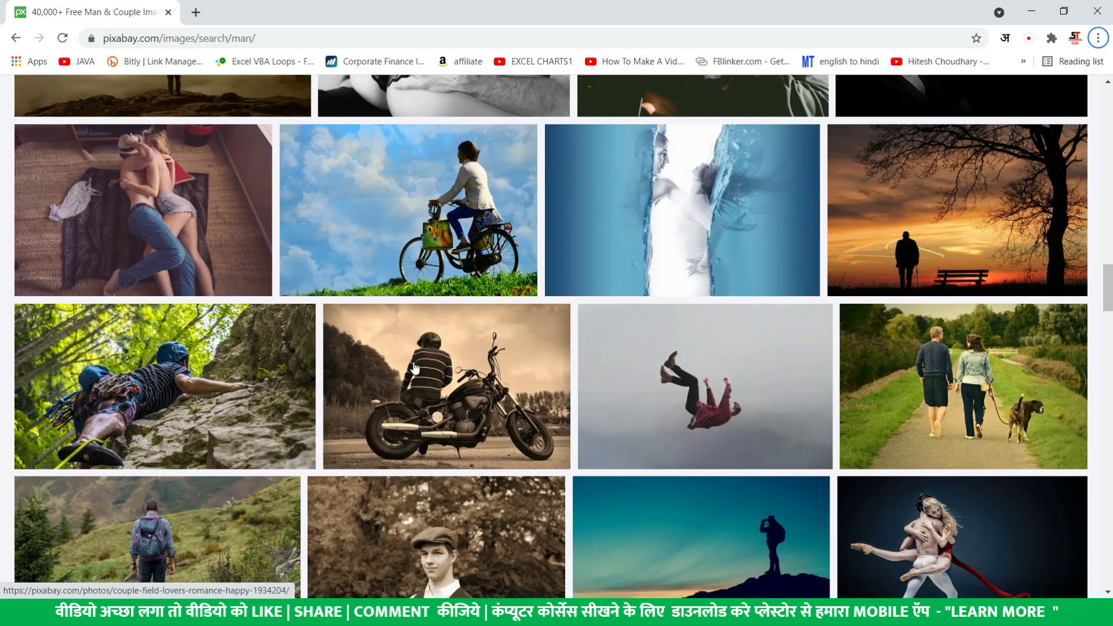
scroll(414, 368, "down", 4)
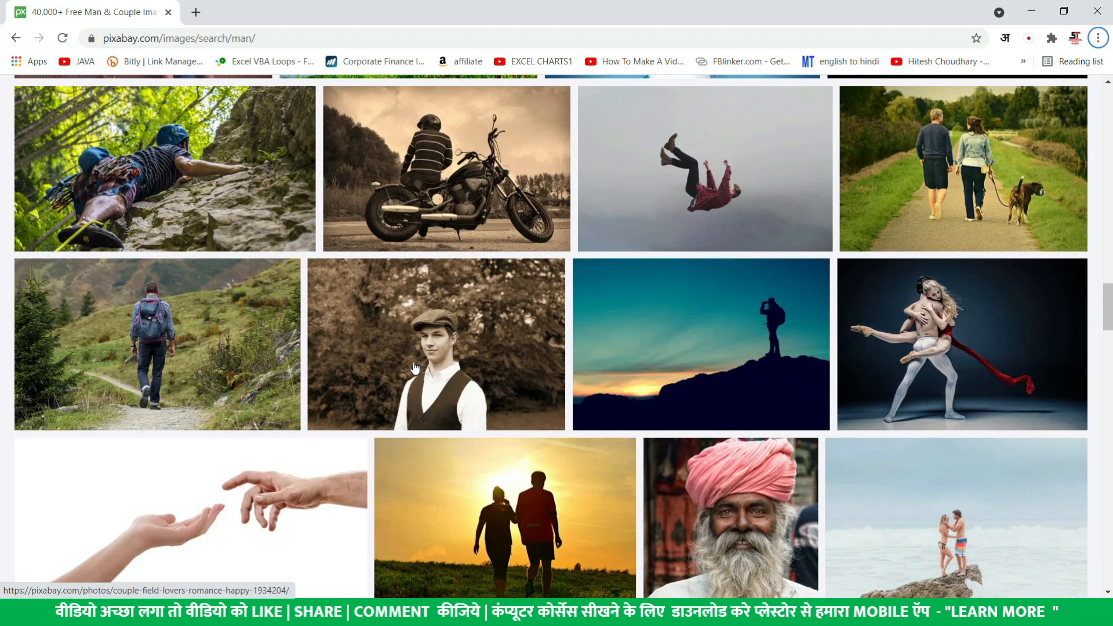
scroll(415, 368, "up", 4)
key("alt+Tab")
left_click(528, 198)
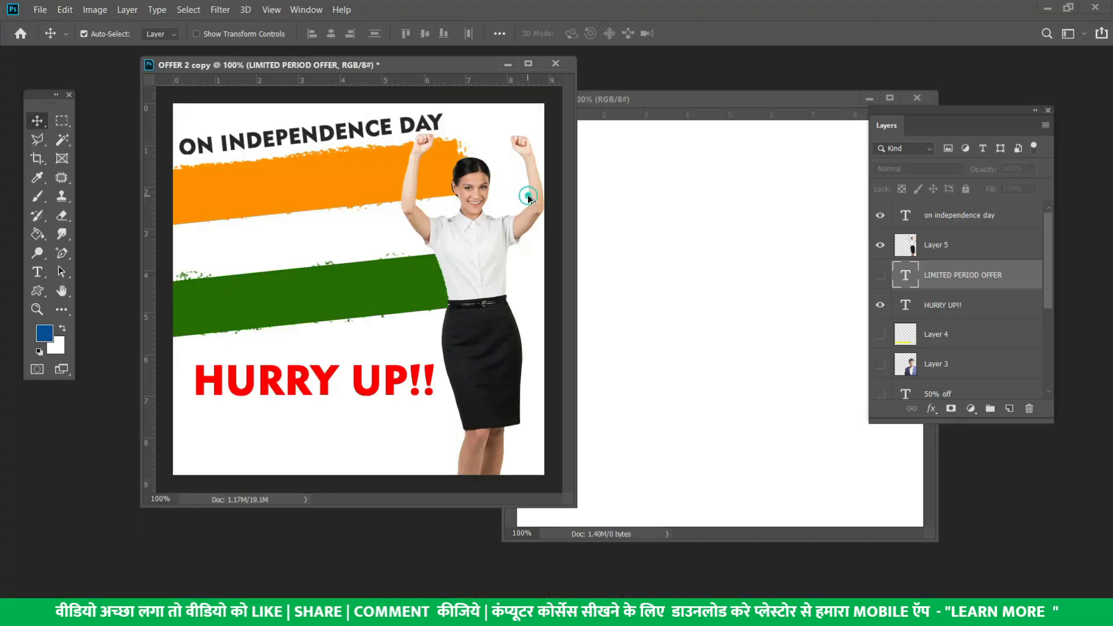
Copy the cheering woman from OFFER 2 copy into Untitled-1 as Layer 1, near its right edge
left_click_drag(481, 250, 763, 284)
left_click_drag(758, 99, 582, 98)
left_click_drag(587, 297, 666, 266)
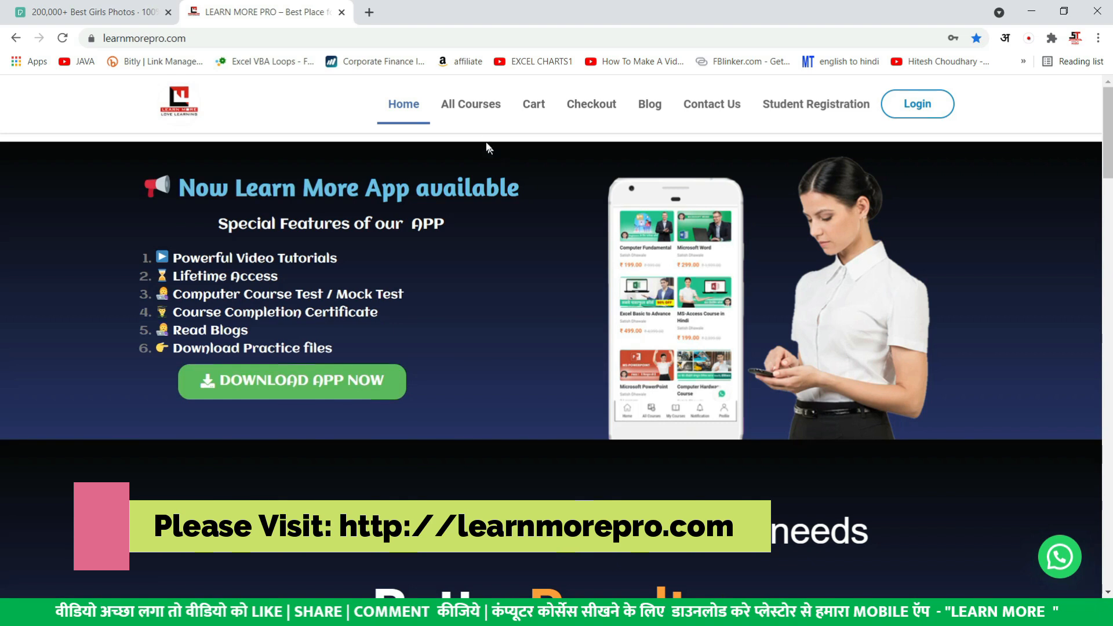
Open the All Courses page on learnmorepro.com and scroll down the course list
left_click(475, 110)
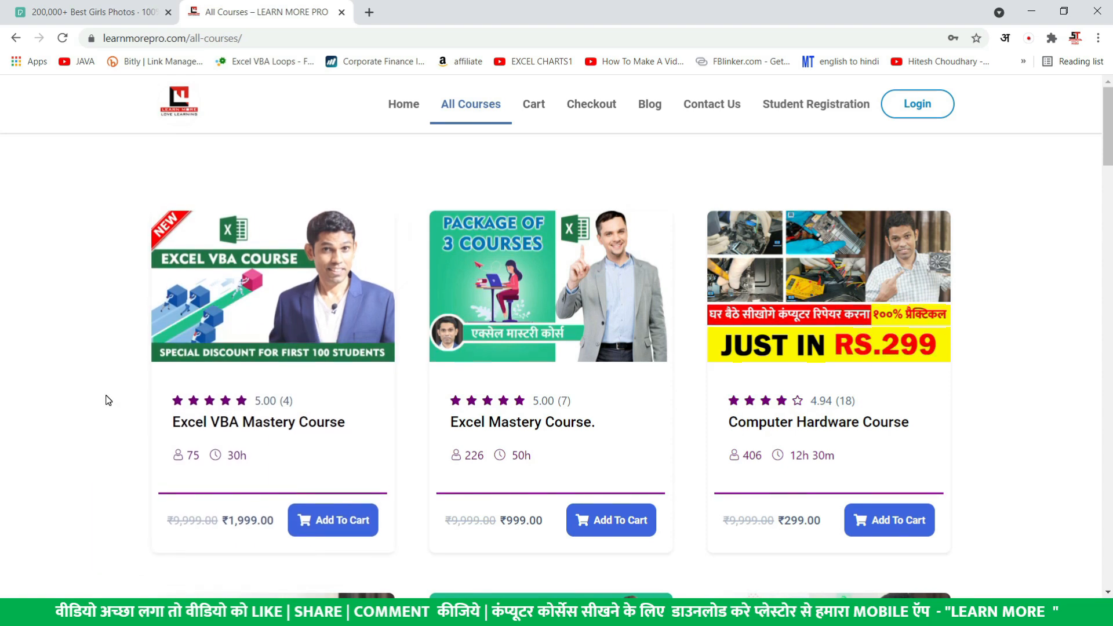
scroll(106, 400, "down", 5)
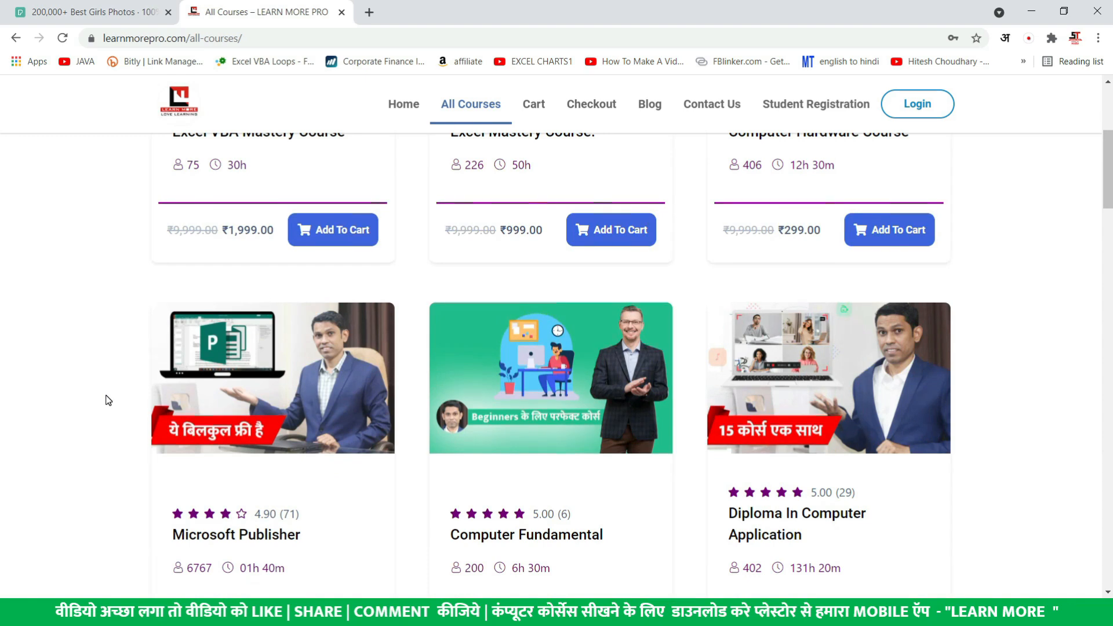
scroll(106, 400, "down", 3)
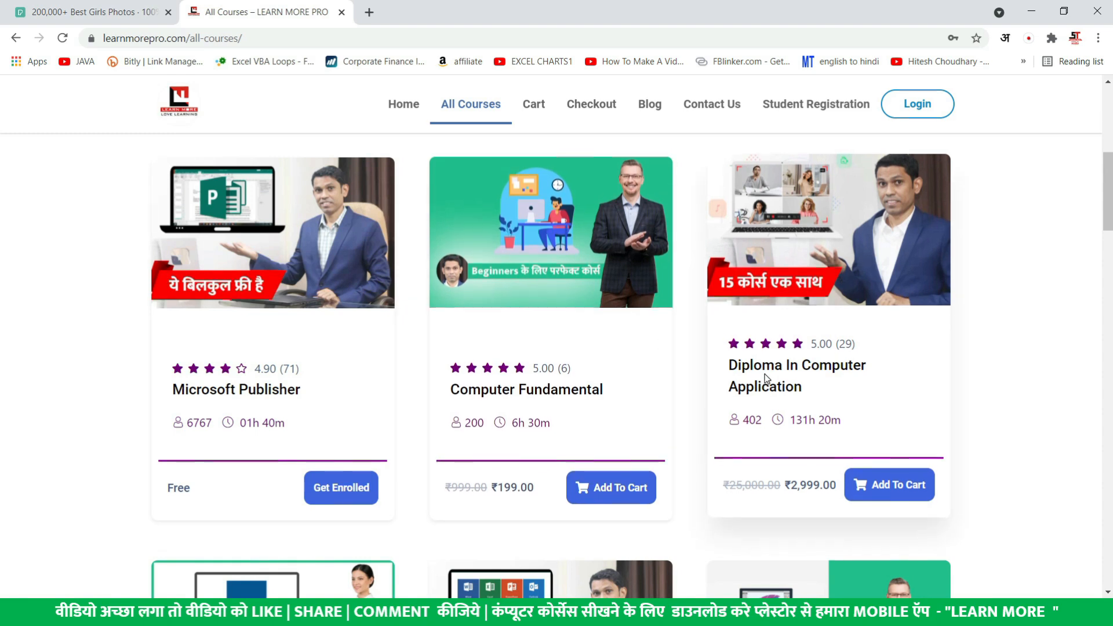
scroll(825, 371, "down", 7)
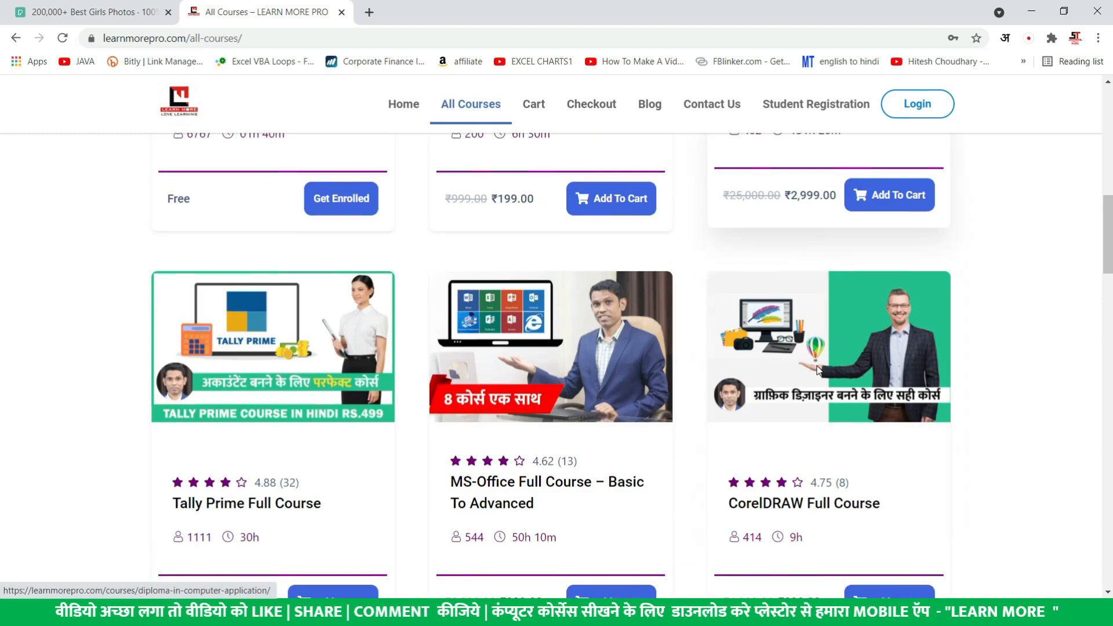
scroll(819, 370, "down", 4)
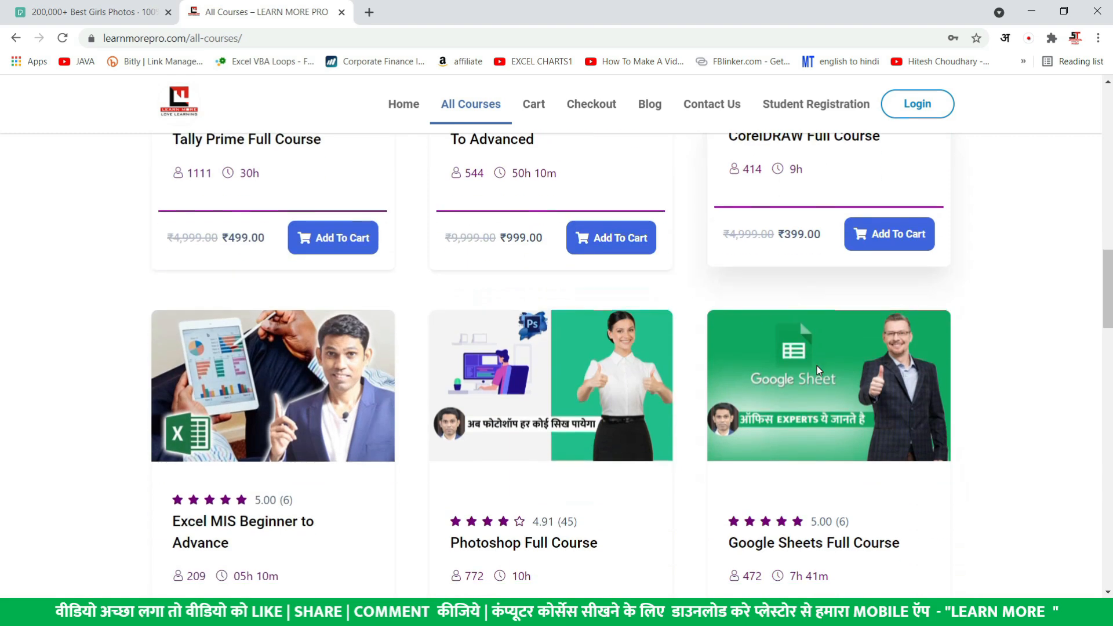
scroll(522, 463, "down", 1)
Open the Photoshop Full Course page and scroll its lesson list to Create Animated Advertise
left_click(530, 471)
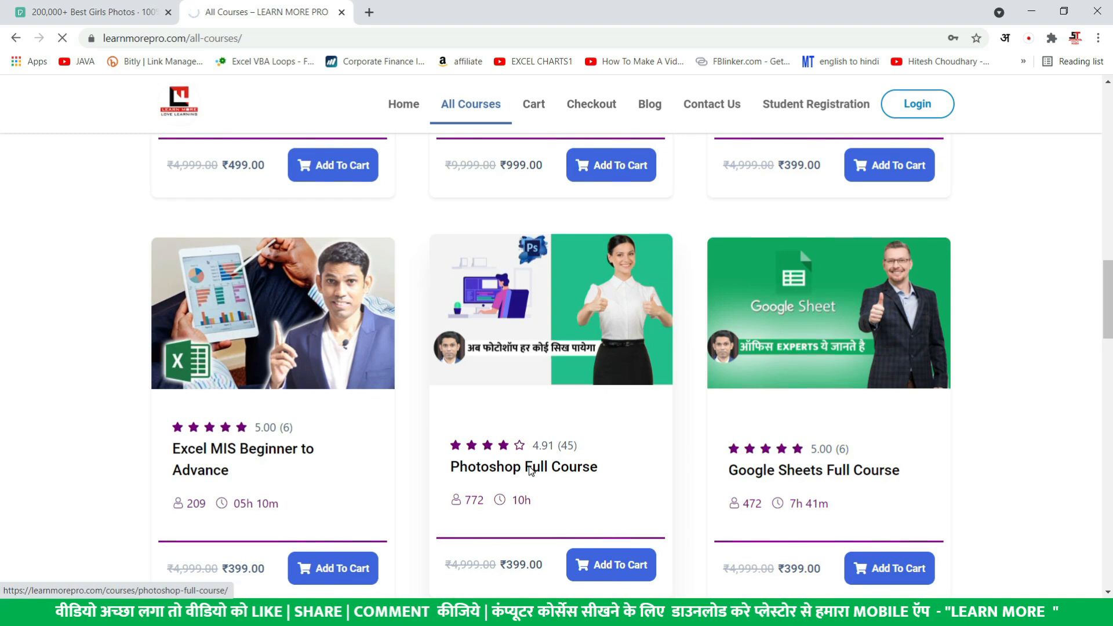
scroll(510, 455, "down", 6)
scroll(478, 448, "down", 20)
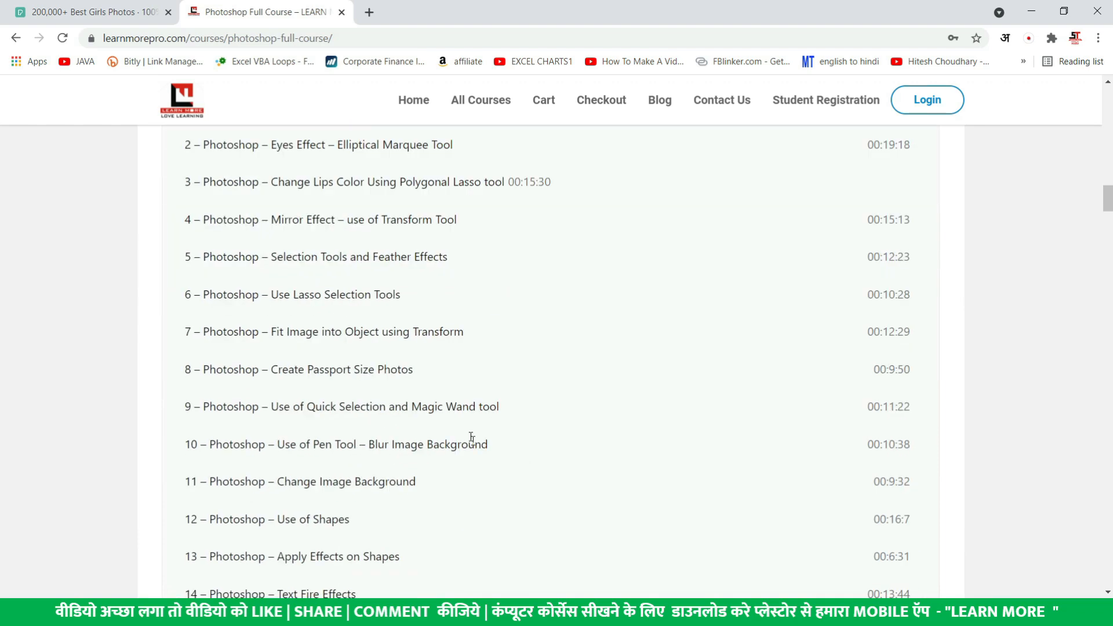
scroll(348, 255, "down", 8)
scroll(343, 255, "down", 3)
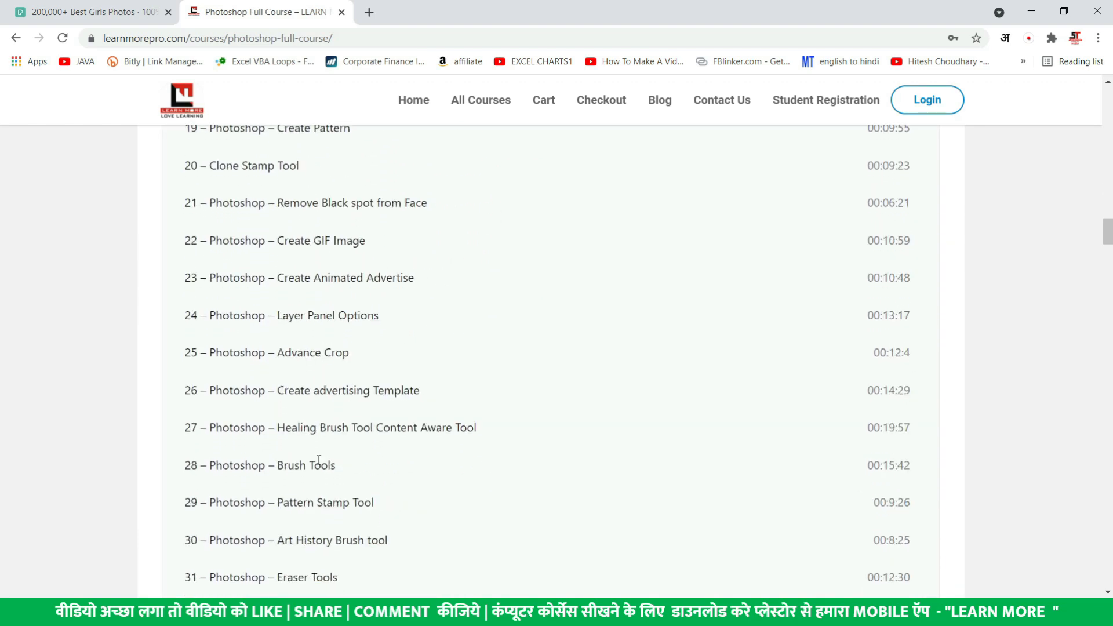
key("alt+Tab")
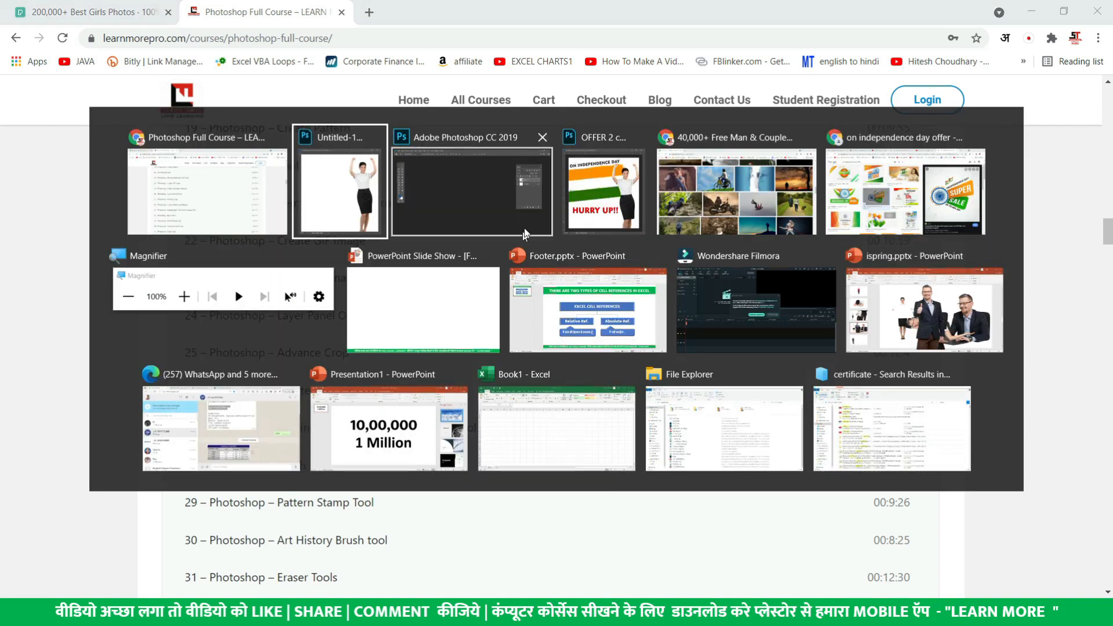
Reposition the woman photo so she sits at the right edge of Untitled-1
left_click(354, 198)
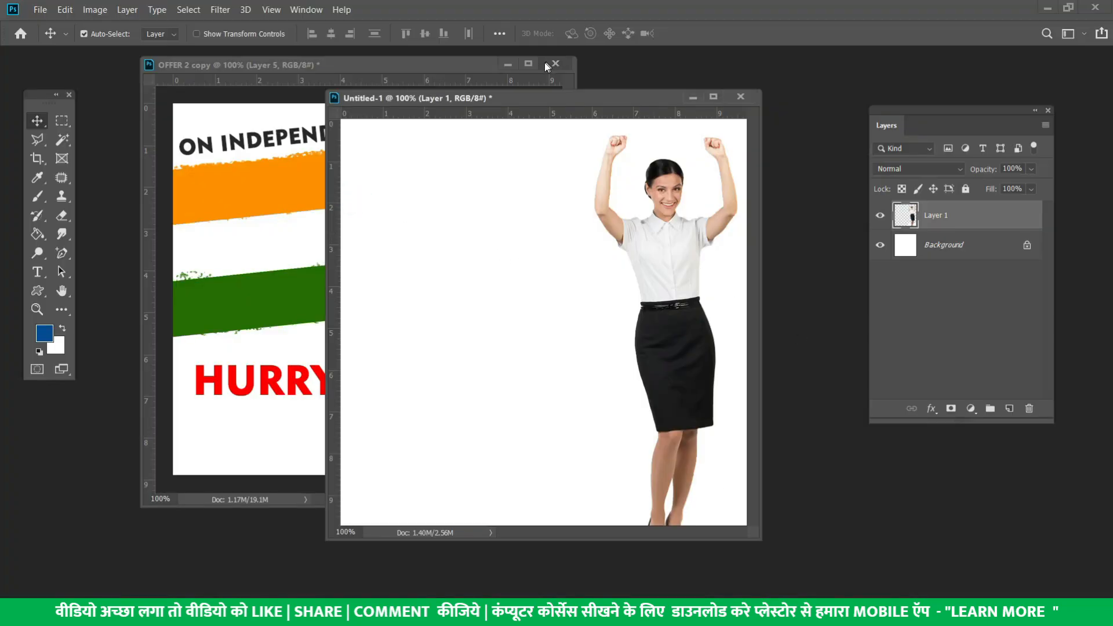
left_click_drag(528, 98, 585, 106)
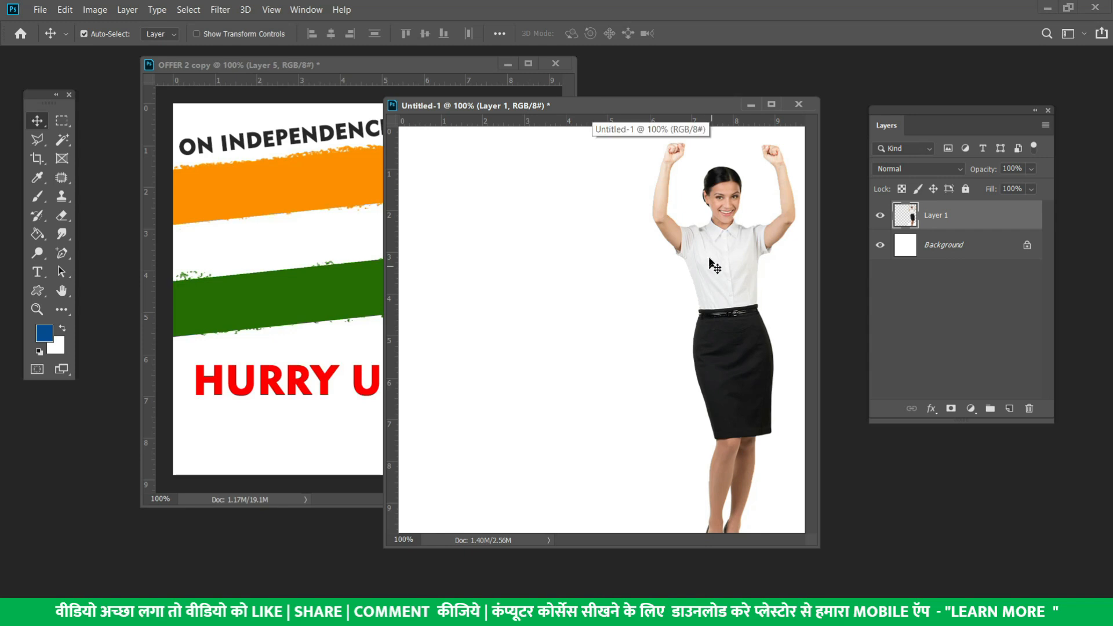
left_click_drag(739, 318, 368, 306)
left_click_drag(487, 302, 500, 250)
left_click(628, 316)
left_click_drag(628, 316, 726, 275)
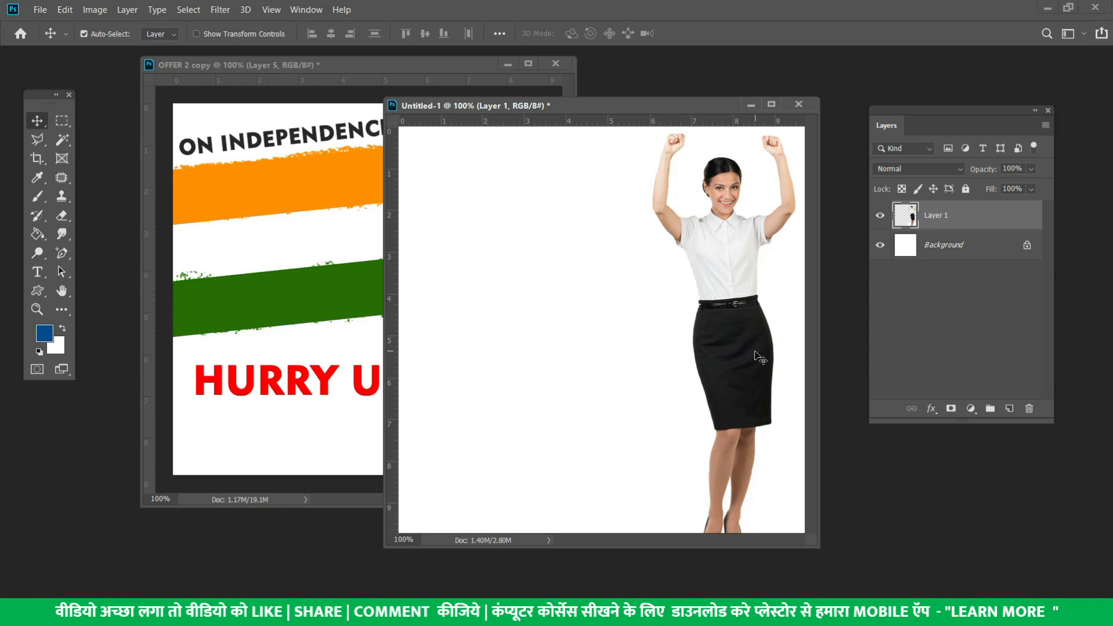
Copy the woman into the OFFER poster and open new-document settings at 1200 × 1200 px
left_click_drag(487, 300, 318, 247)
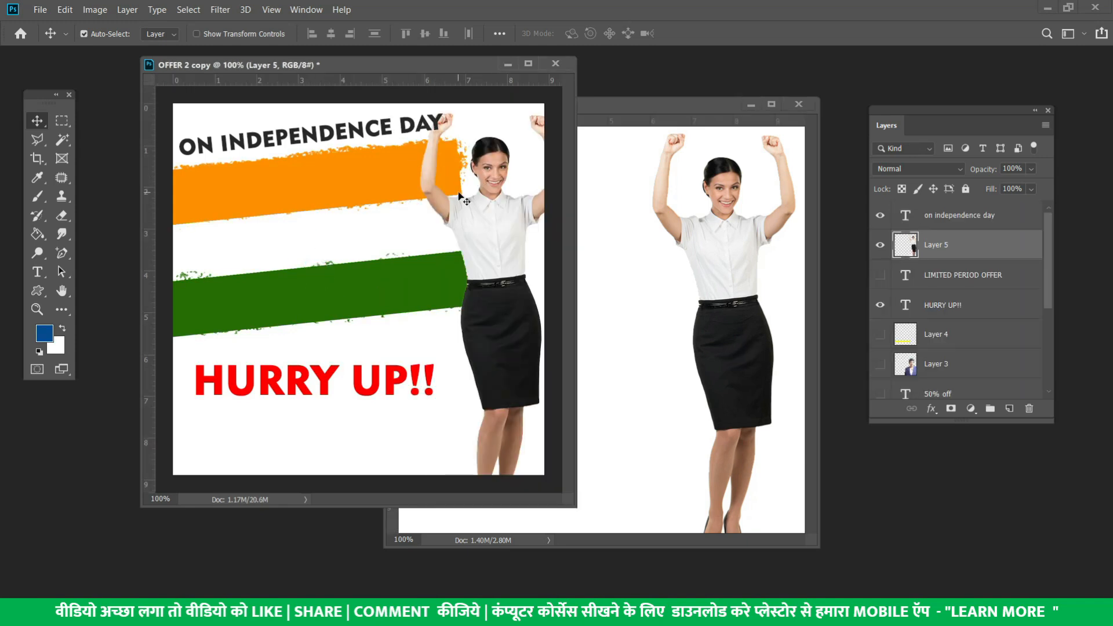
left_click(658, 326)
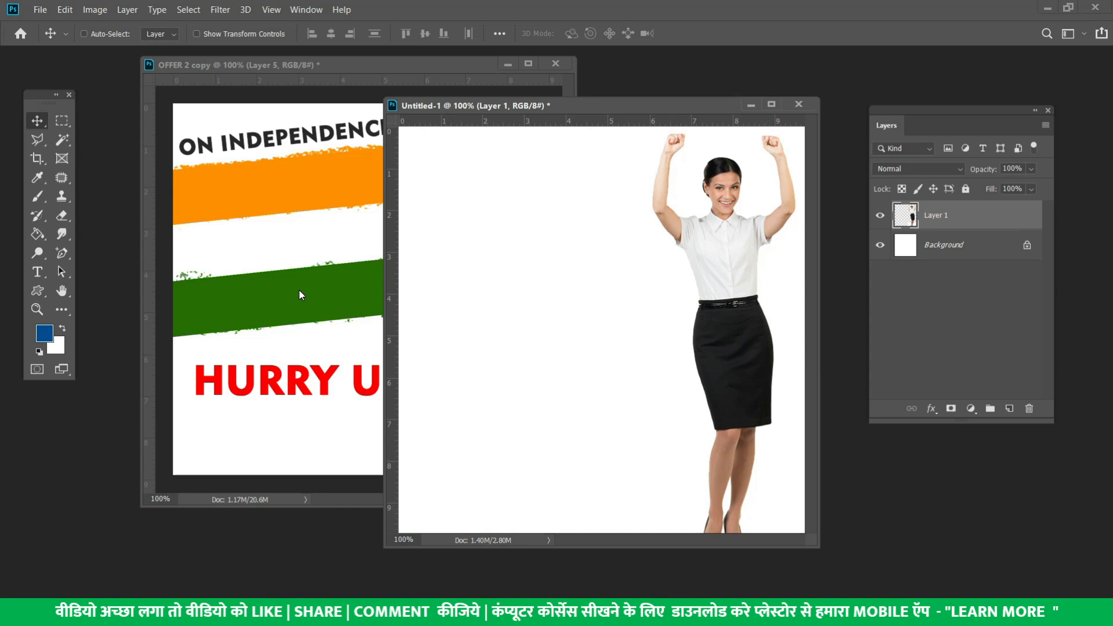
key("ctrl+n")
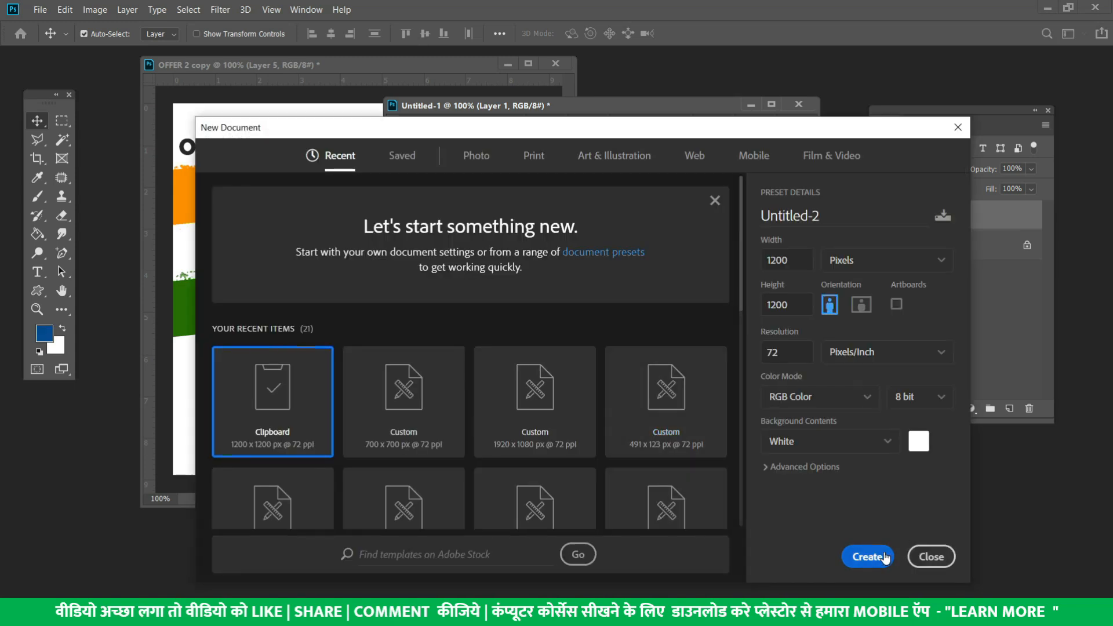
Create the 1200 × 1200 px Untitled-2 document in its own floating window
left_click(884, 557)
left_click_drag(595, 94, 304, 203)
left_click_drag(223, 208, 681, 447)
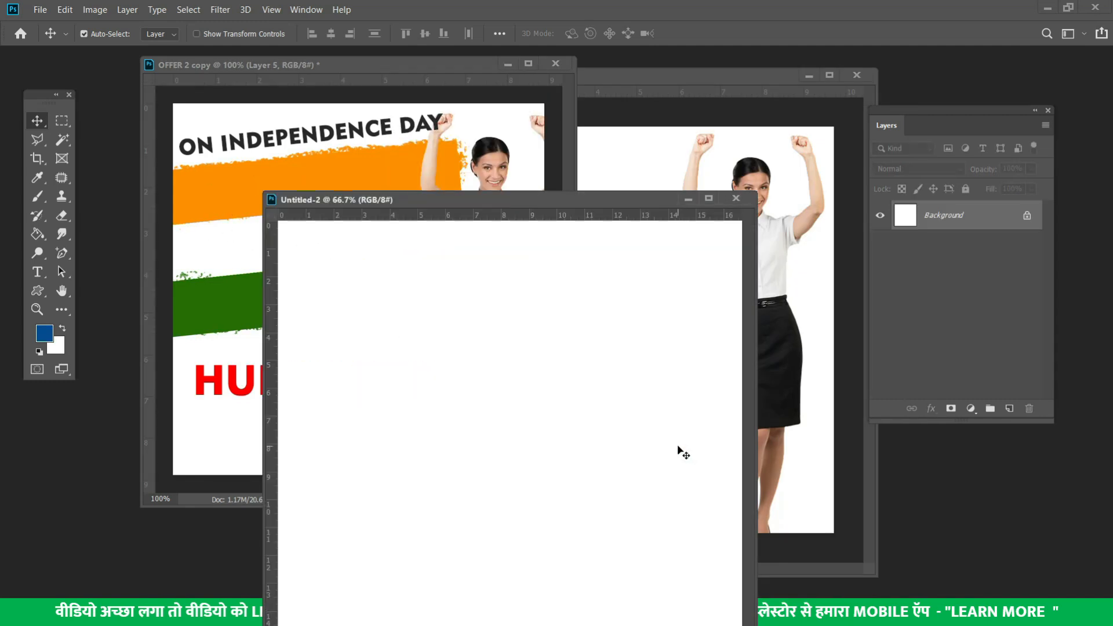
Select a wide rectangular strip near the top and add an empty Layer 1
key("m")
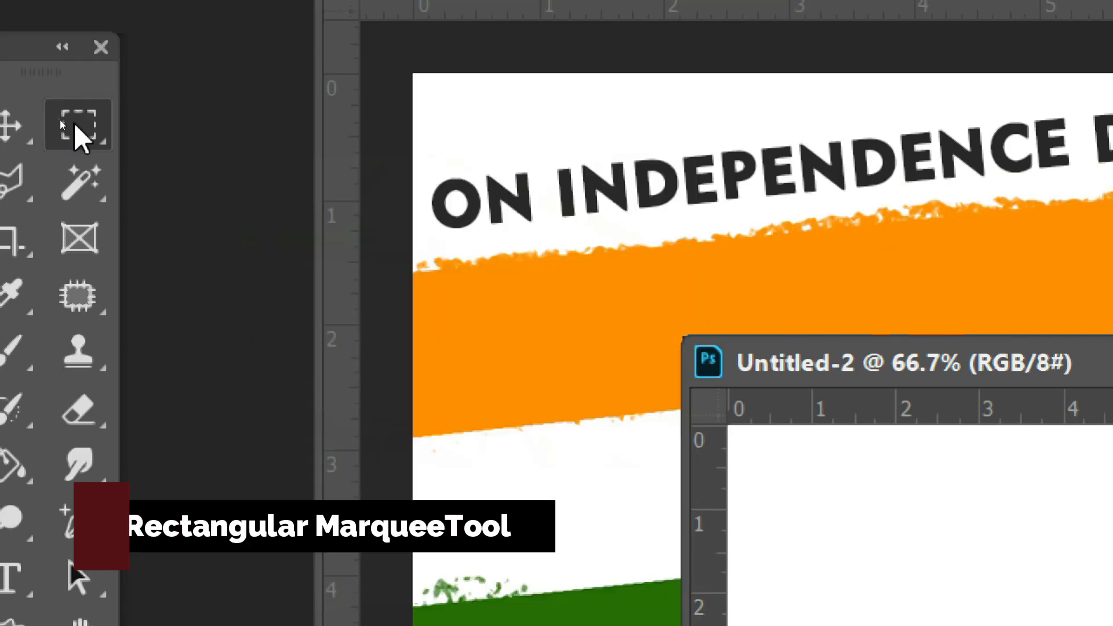
right_click(58, 121)
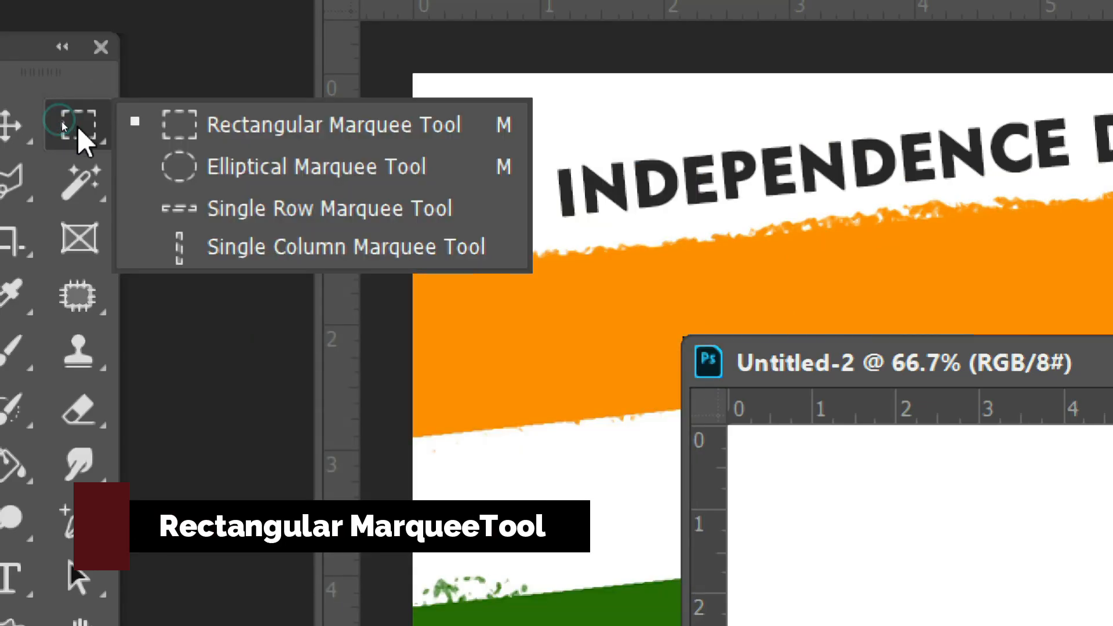
left_click(112, 131)
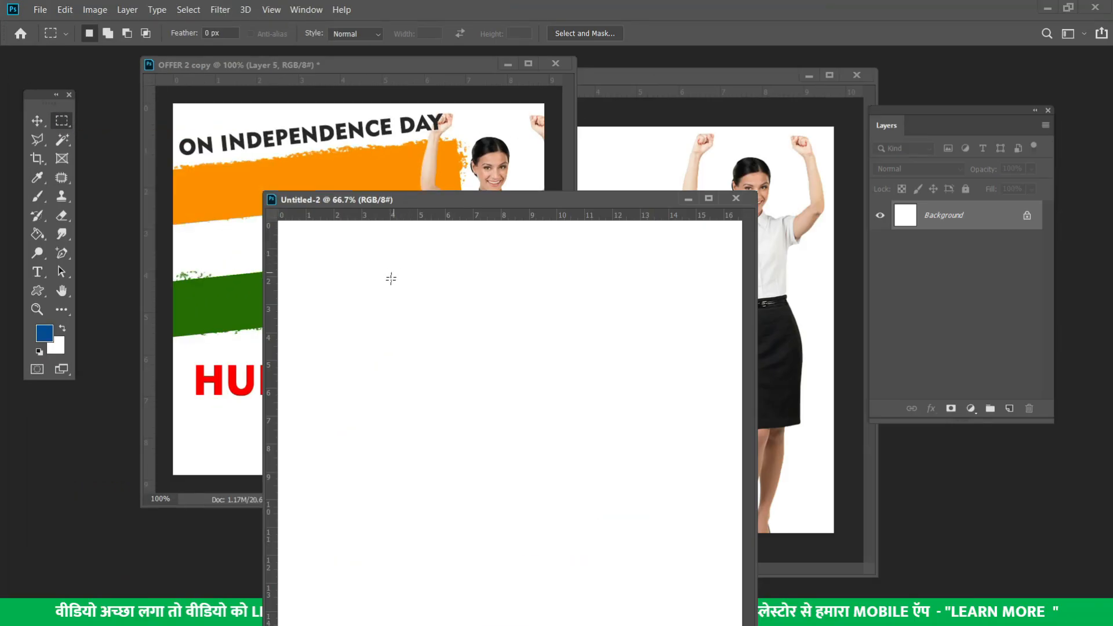
left_click_drag(453, 308, 602, 324)
left_click(1010, 409)
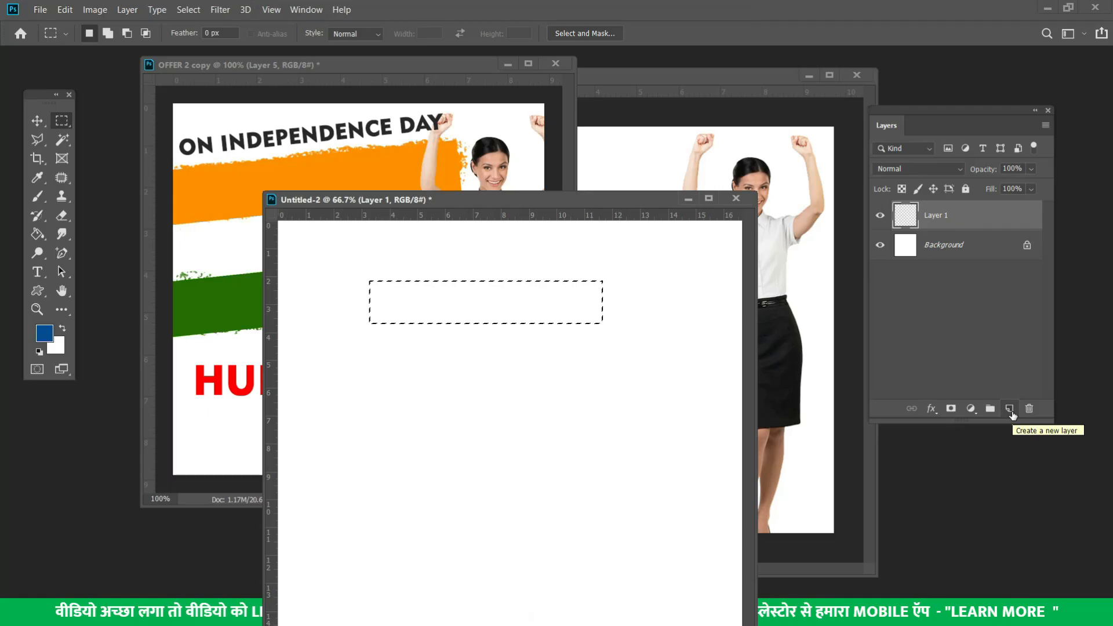
left_click_drag(930, 119, 984, 141)
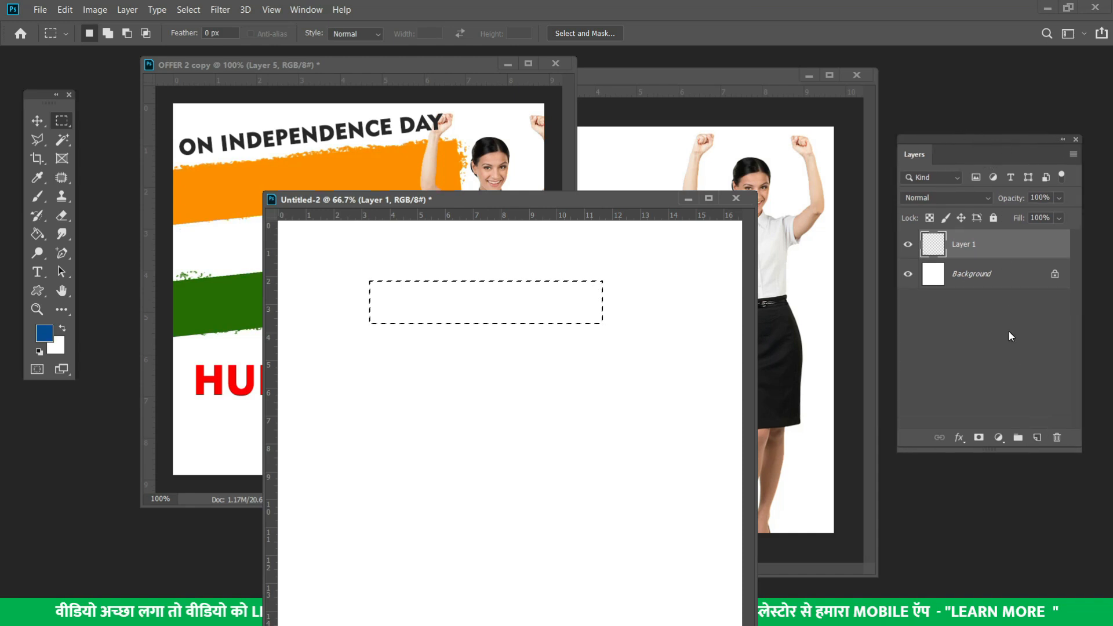
Fill the selected strip on Layer 1 with orange #ffa800 and deselect it
left_click(43, 334)
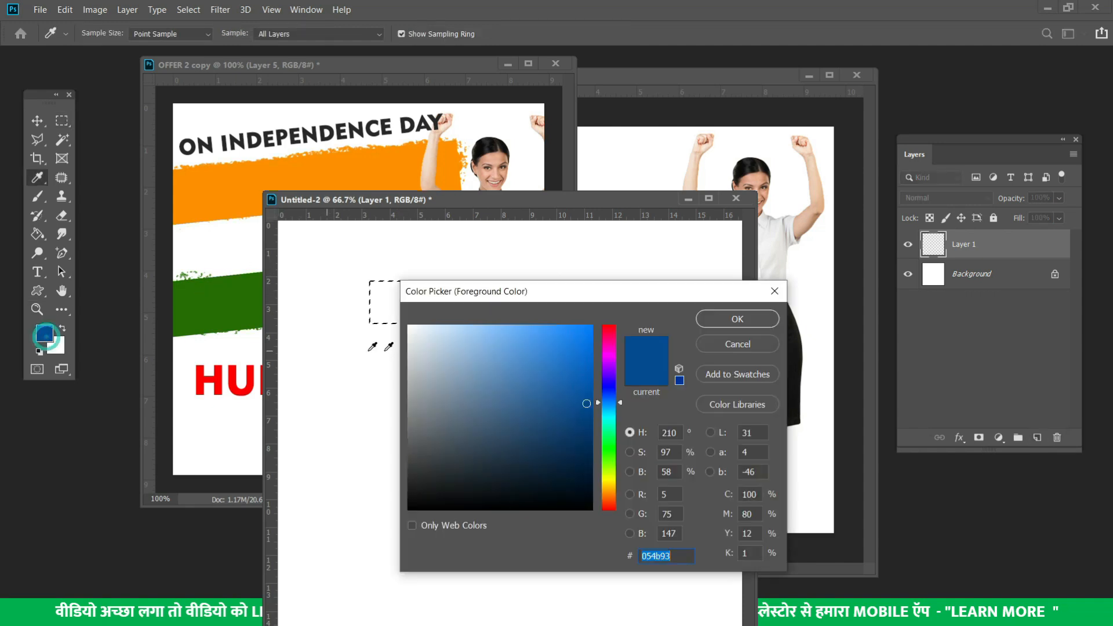
left_click(608, 482)
left_click_drag(567, 424, 604, 324)
left_click(608, 490)
left_click(728, 317)
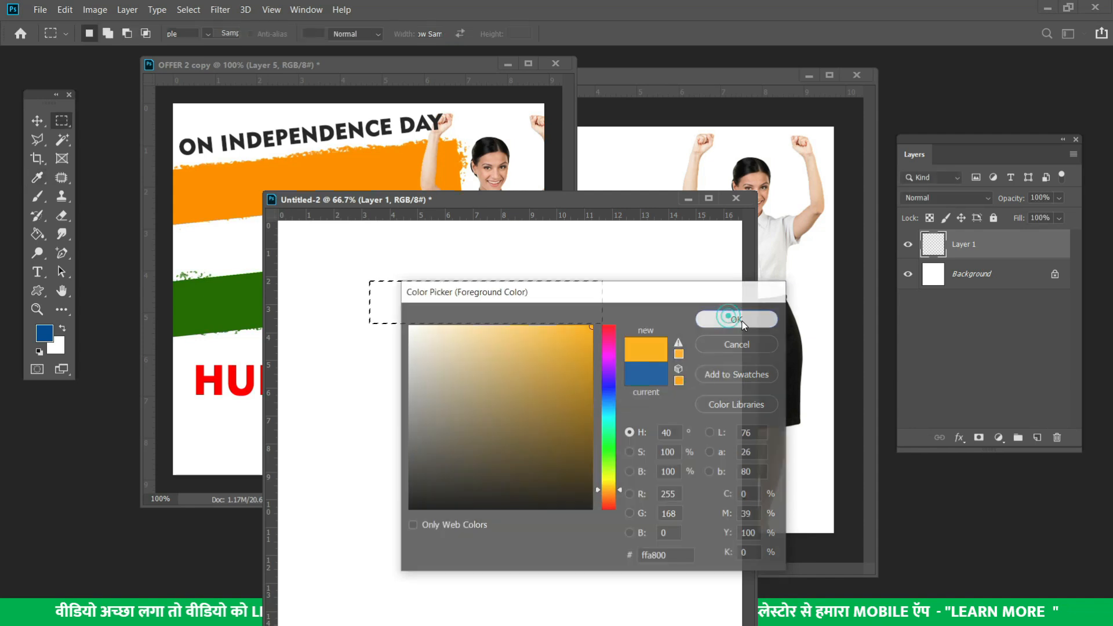
key("alt+BackSpace")
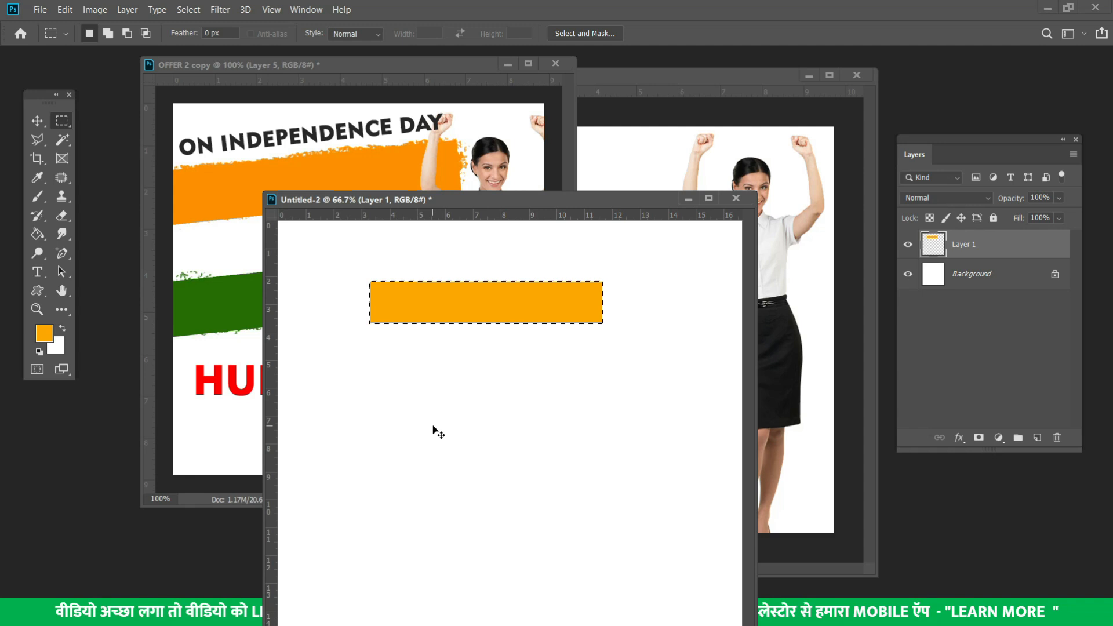
key("ctrl+d")
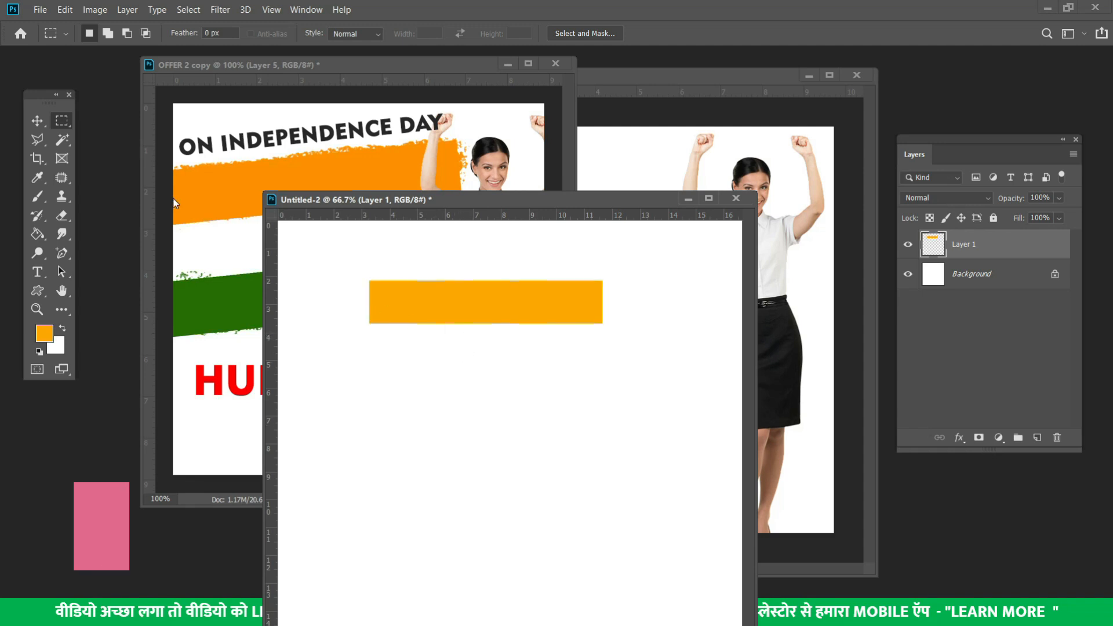
Duplicate the orange bar twice into three stacked bands, then make Layer 1 copy active with the Magic Wand
key("v")
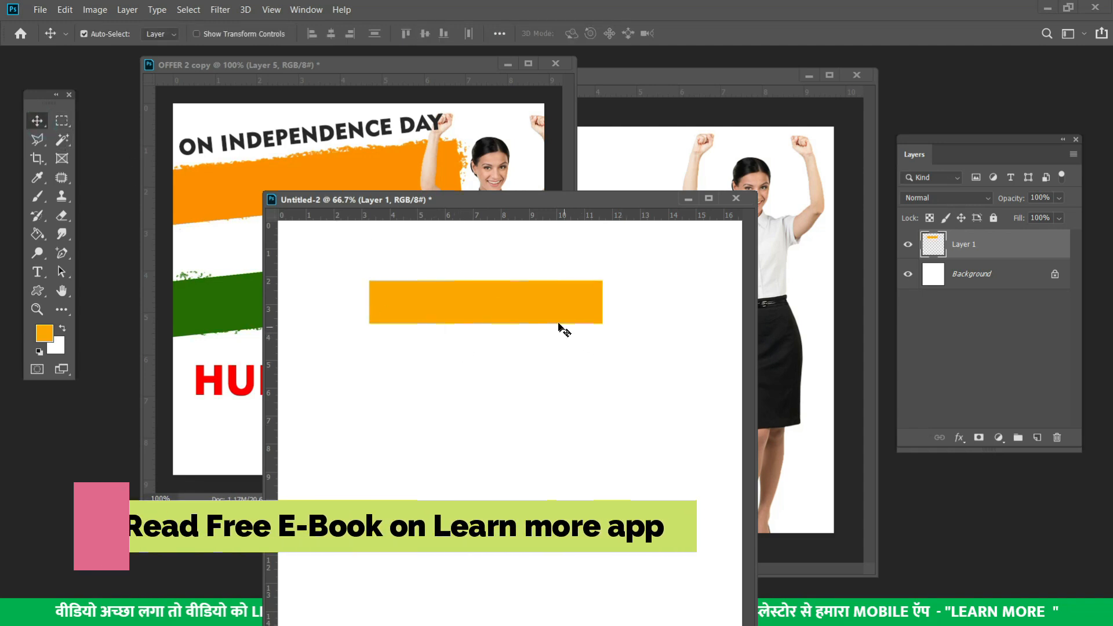
left_click_drag(539, 302, 547, 389)
mouse_move(530, 350)
left_mouse_down()
mouse_move(472, 350)
mouse_move(529, 350)
left_mouse_up()
key("ctrl+z")
key("ctrl+z")
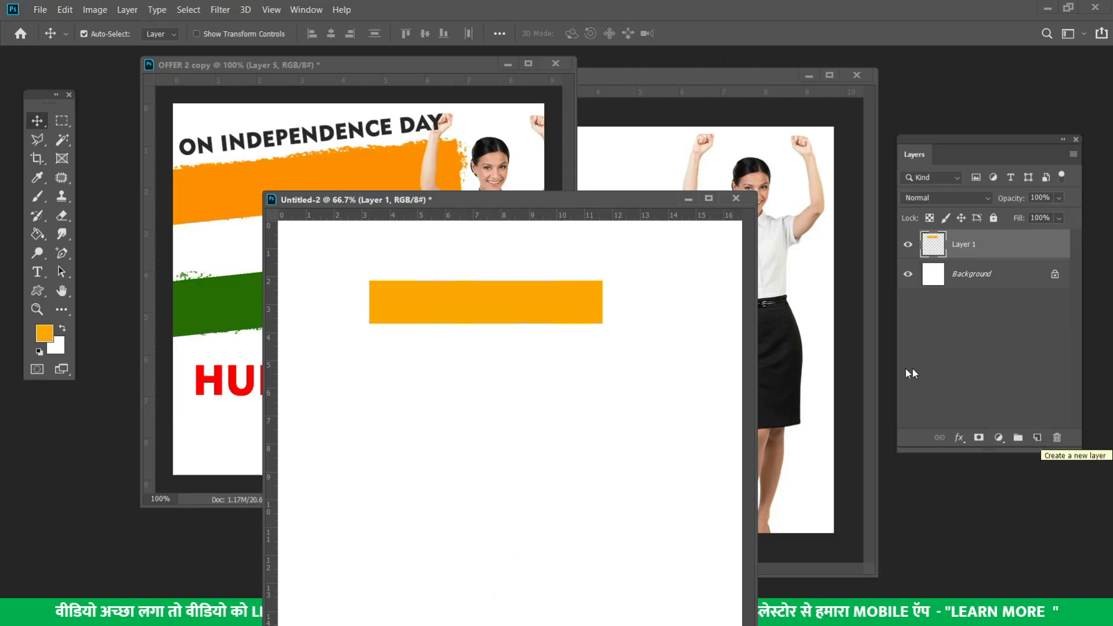
left_click_drag(524, 314, 536, 406)
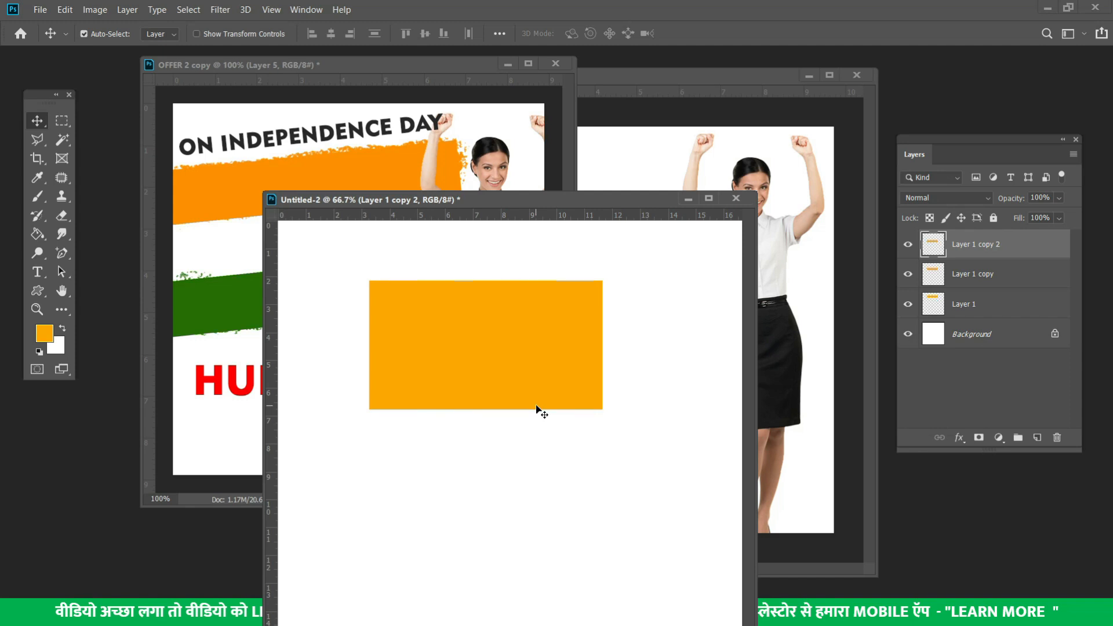
key("ctrl+z")
key("ctrl+z")
left_click_drag(522, 309, 529, 393)
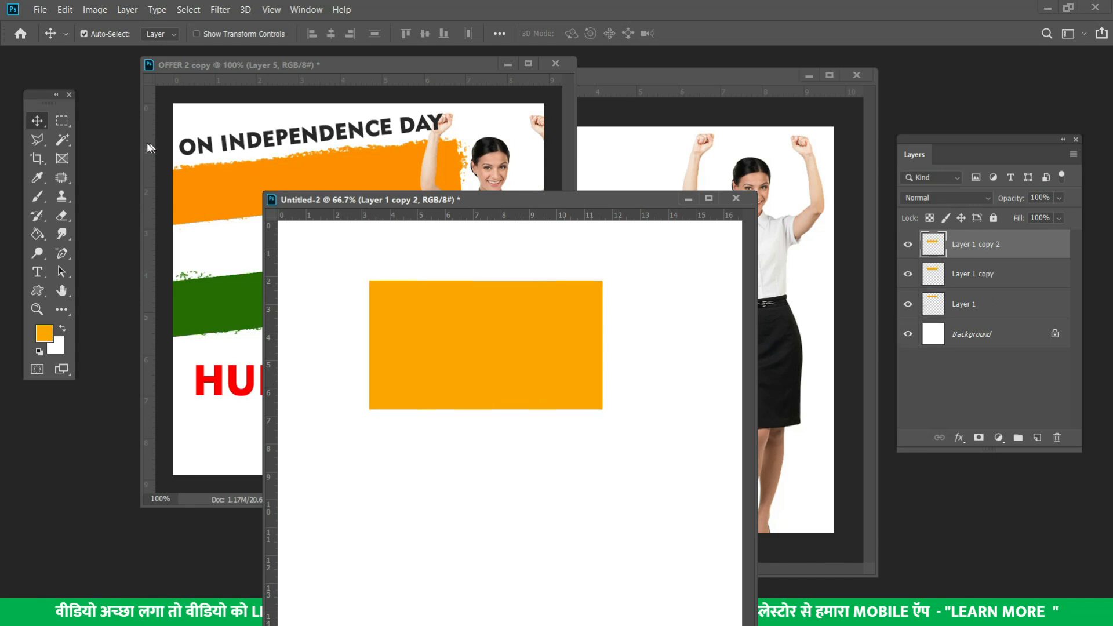
left_click(61, 138)
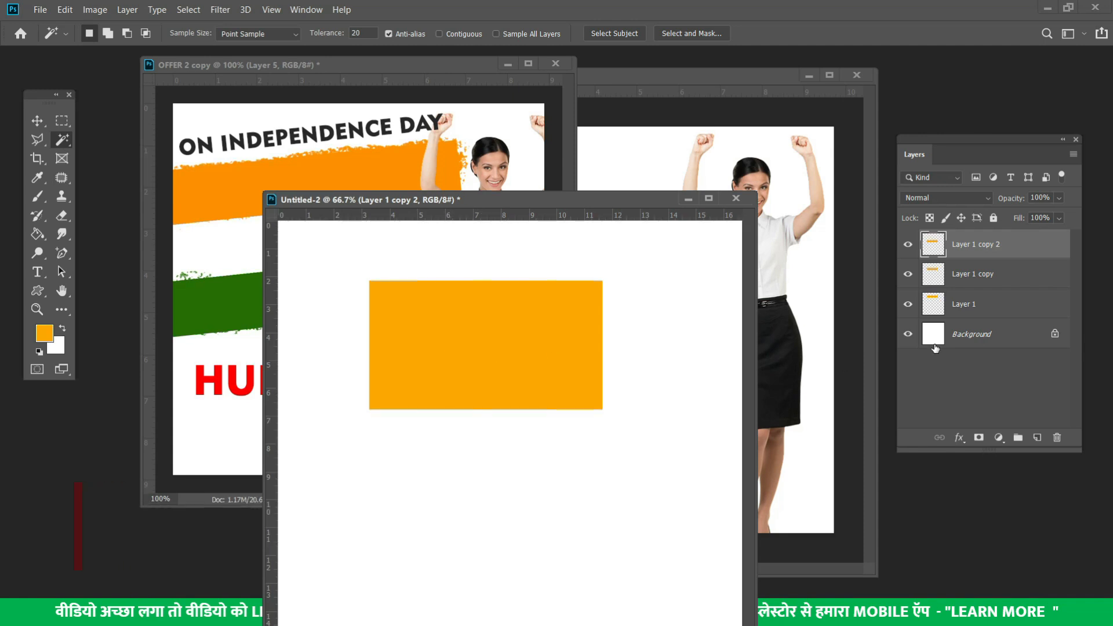
left_click(982, 275)
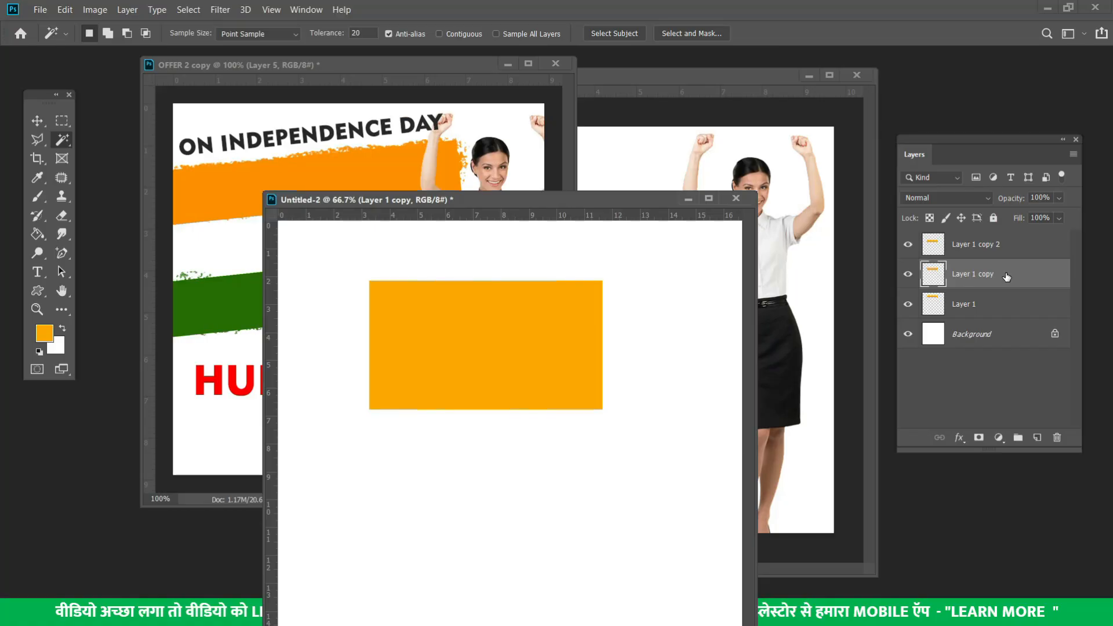
Select the middle band and fill it with white #ffffff
left_click(509, 344)
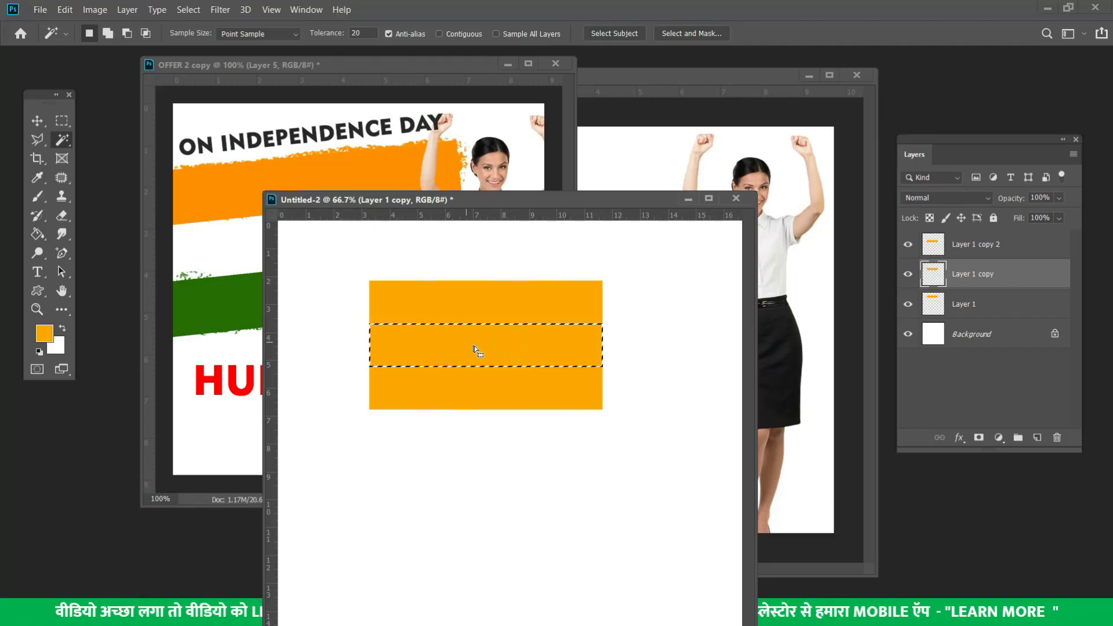
left_click(44, 333)
type("ffffff")
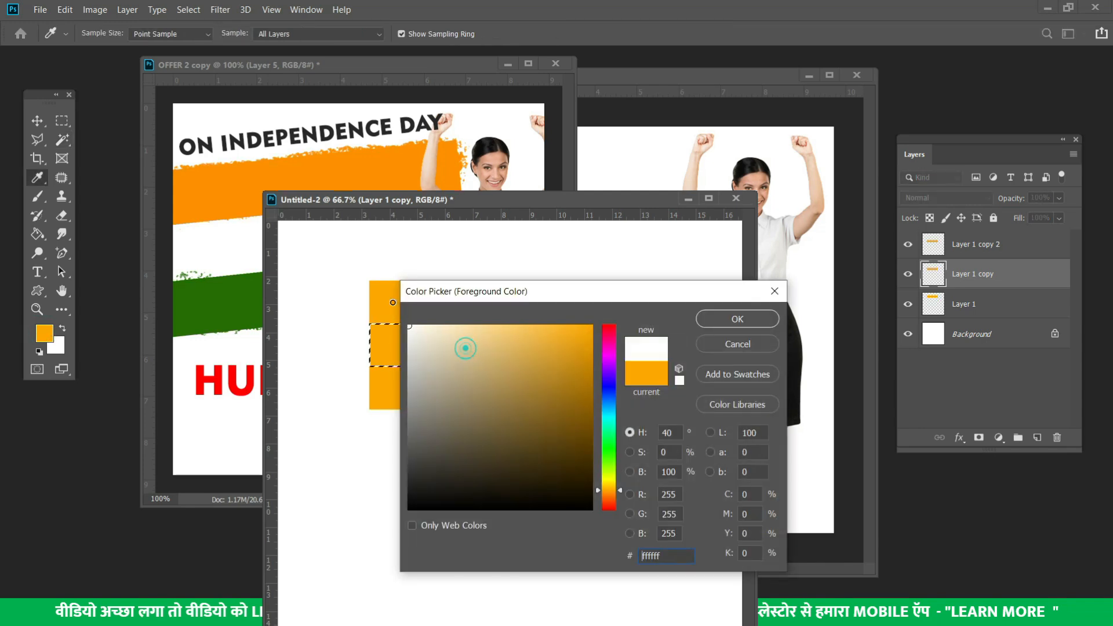
left_click(763, 318)
key("alt+BackSpace")
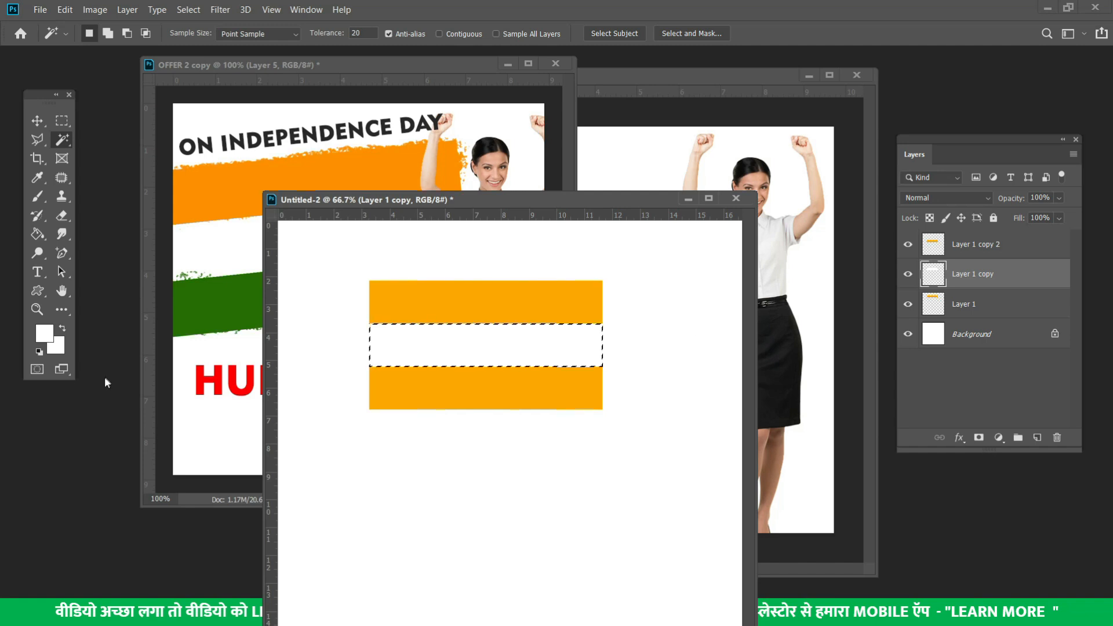
Try a light grey fill, revert to the white band, and deselect
left_click(44, 333)
left_click(397, 345)
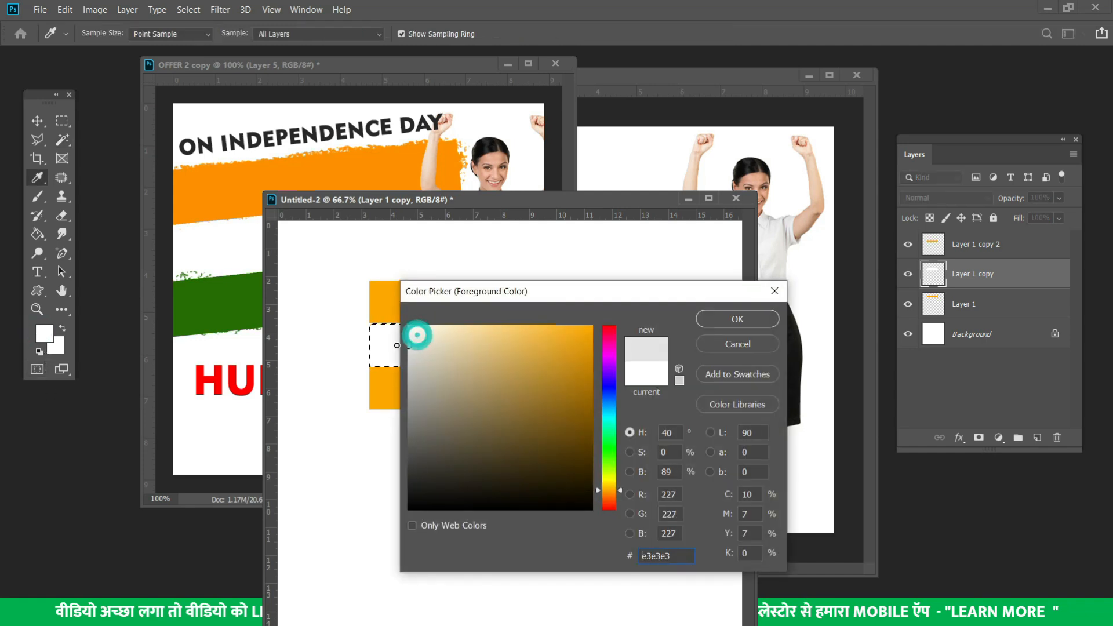
left_click(737, 318)
key("alt+BackSpace")
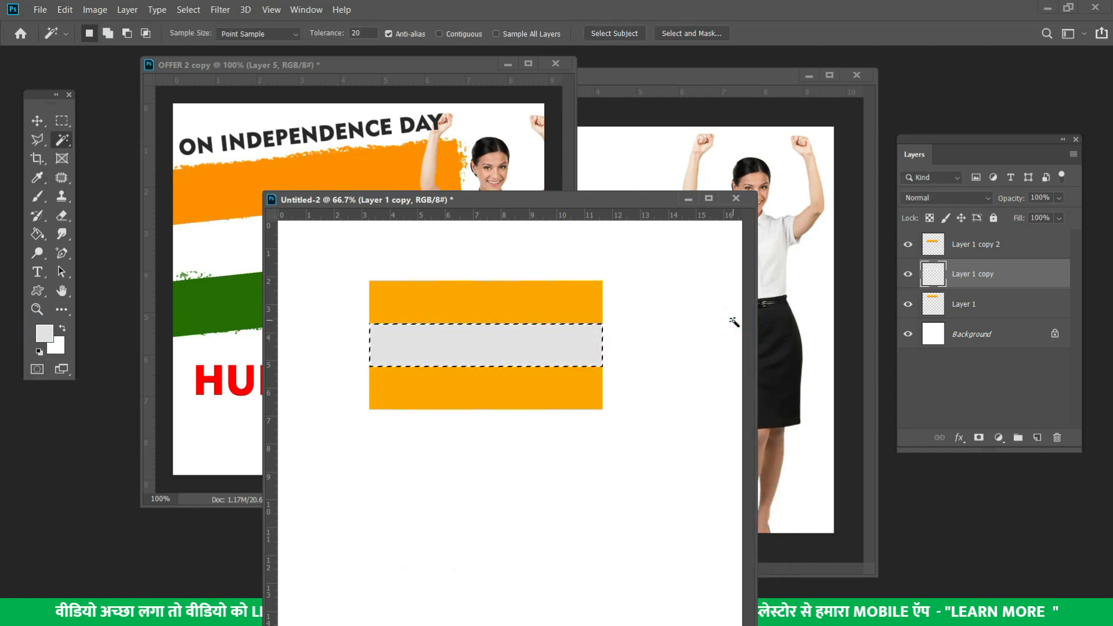
key("ctrl+d")
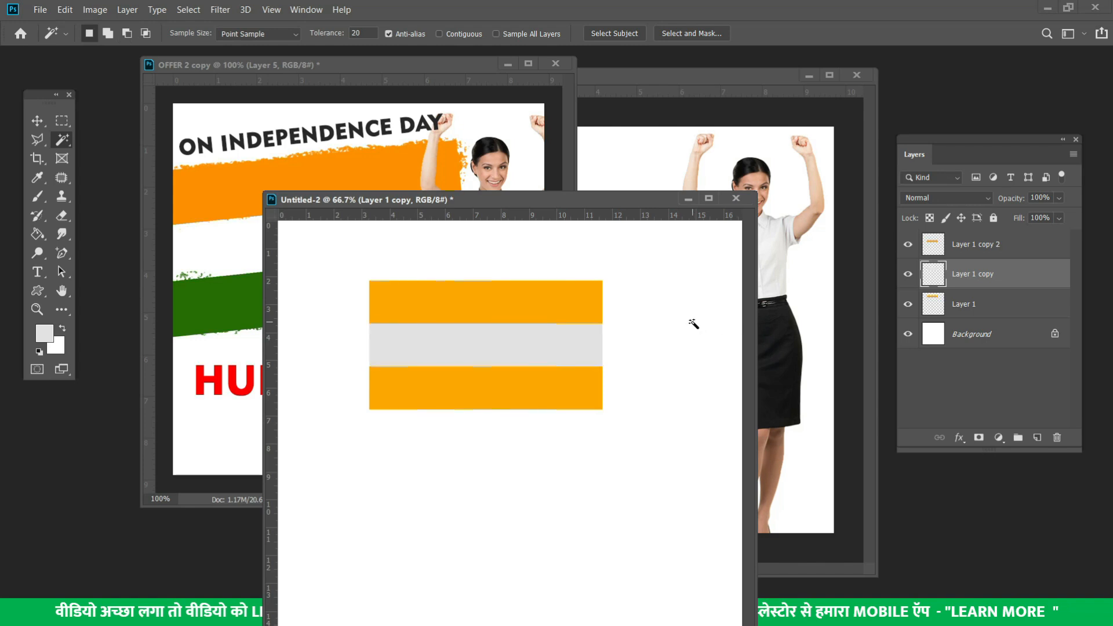
key("ctrl+z")
key("ctrl+z")
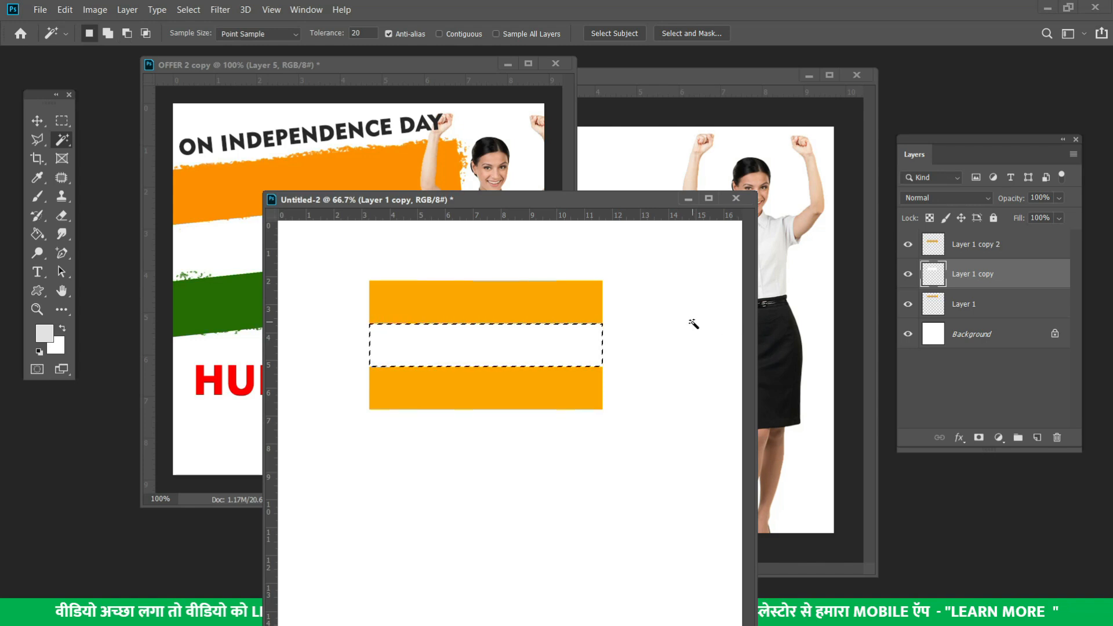
key("ctrl+d")
Make Layer 1 copy 2 active and select its lower orange bar
left_click(983, 314)
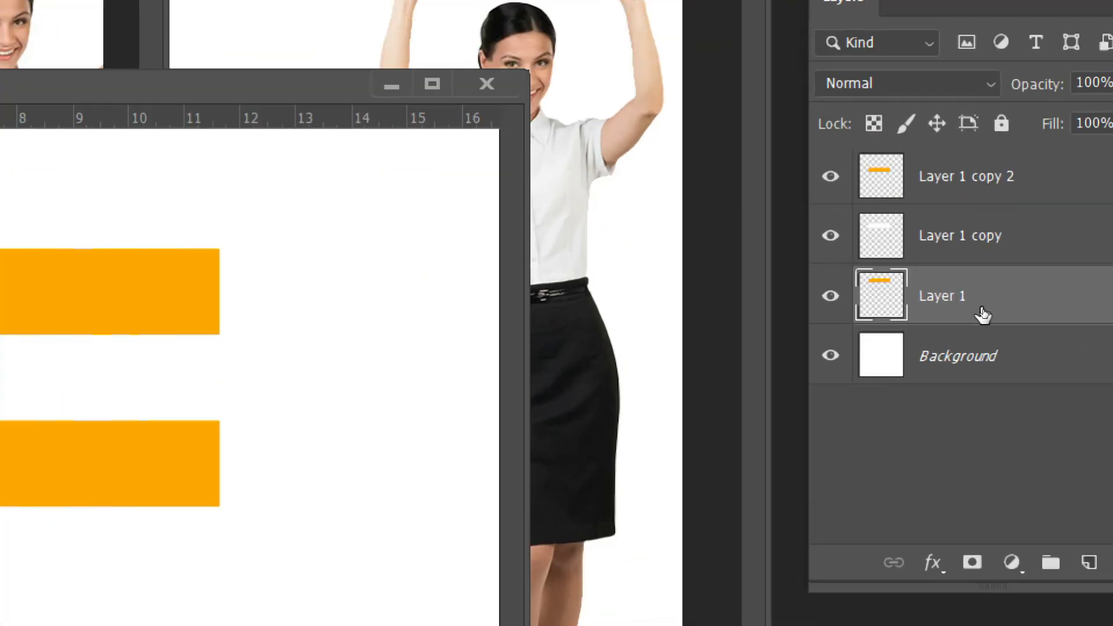
left_click(979, 246)
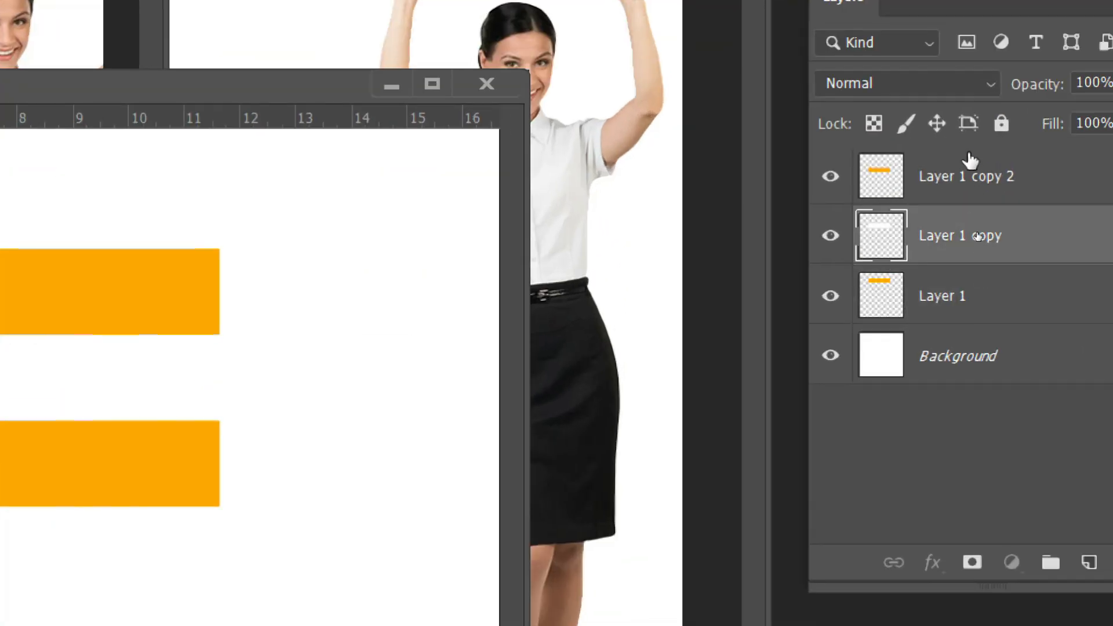
left_click(969, 178)
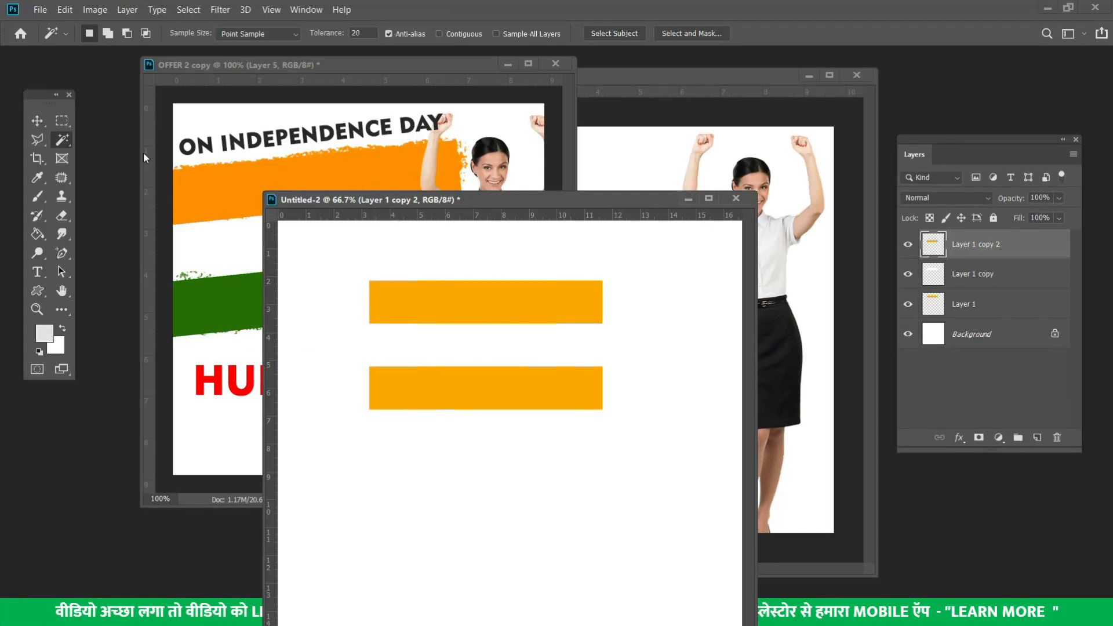
left_click(479, 394)
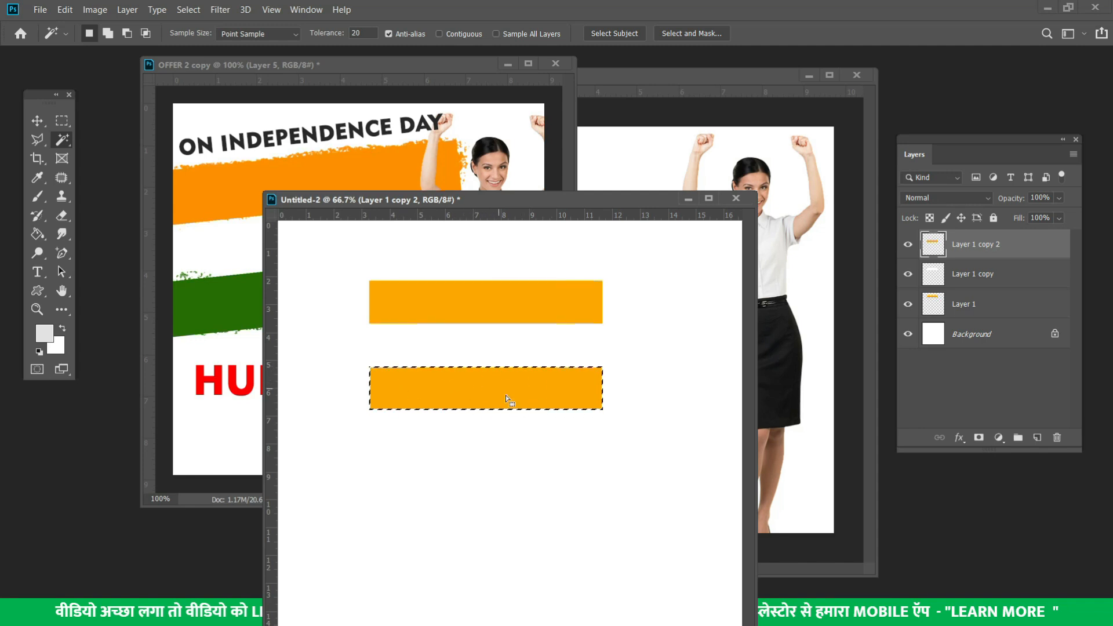
Fill the lower bar with green #308800, deselect, and return to the Move tool
left_click(43, 331)
type("133600")
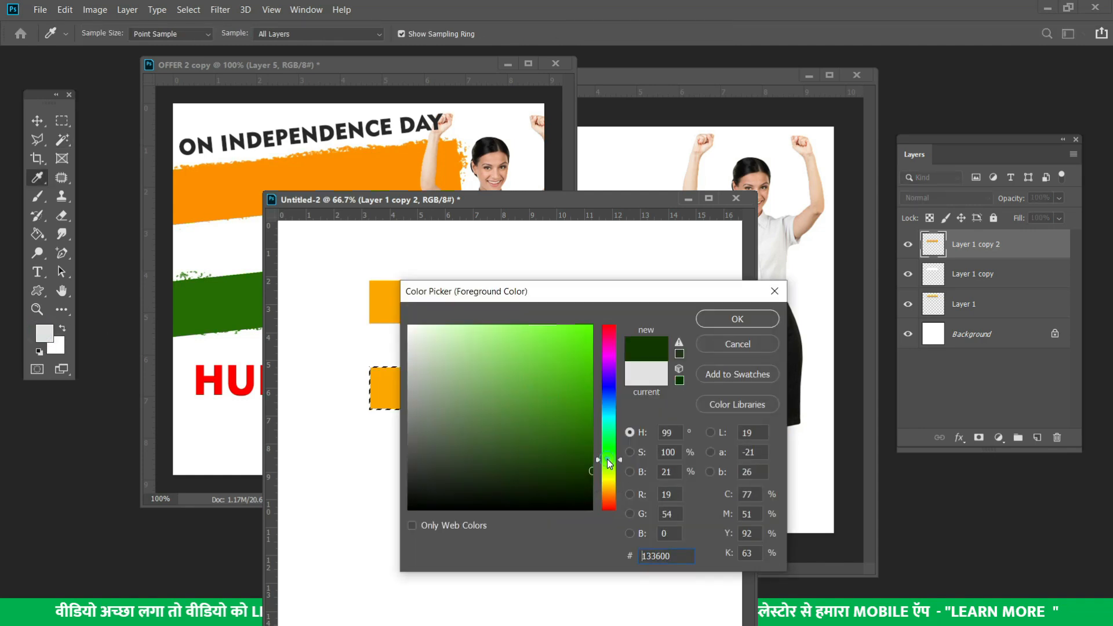
mouse_move(575, 356)
left_mouse_down()
mouse_move(592, 435)
mouse_move(598, 408)
left_mouse_up()
left_click(741, 323)
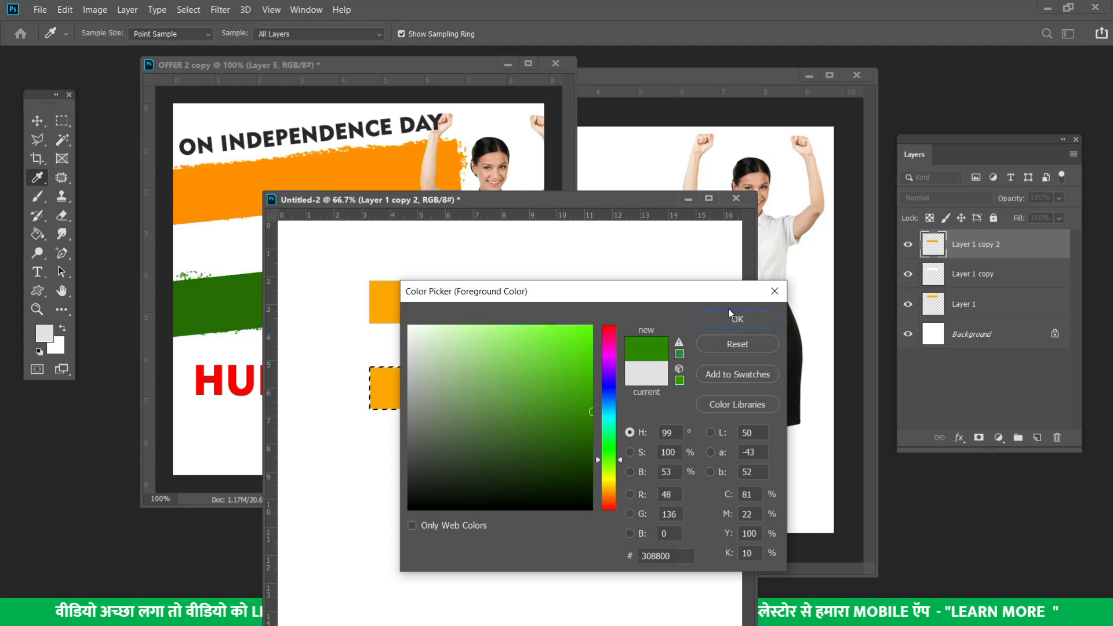
key("w")
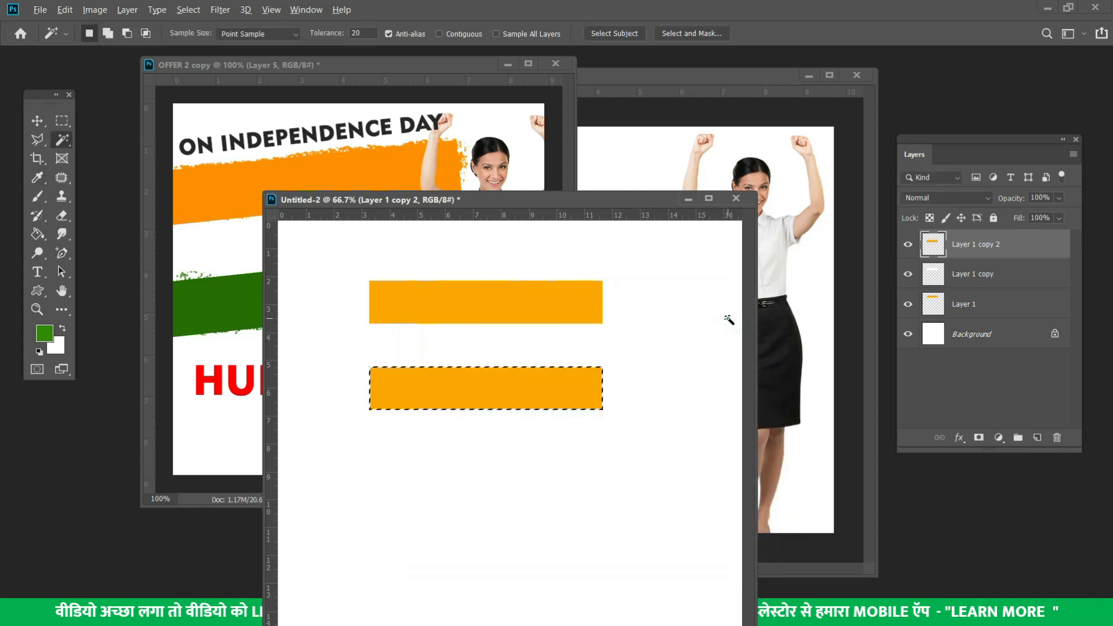
key("alt+BackSpace")
key("ctrl+d")
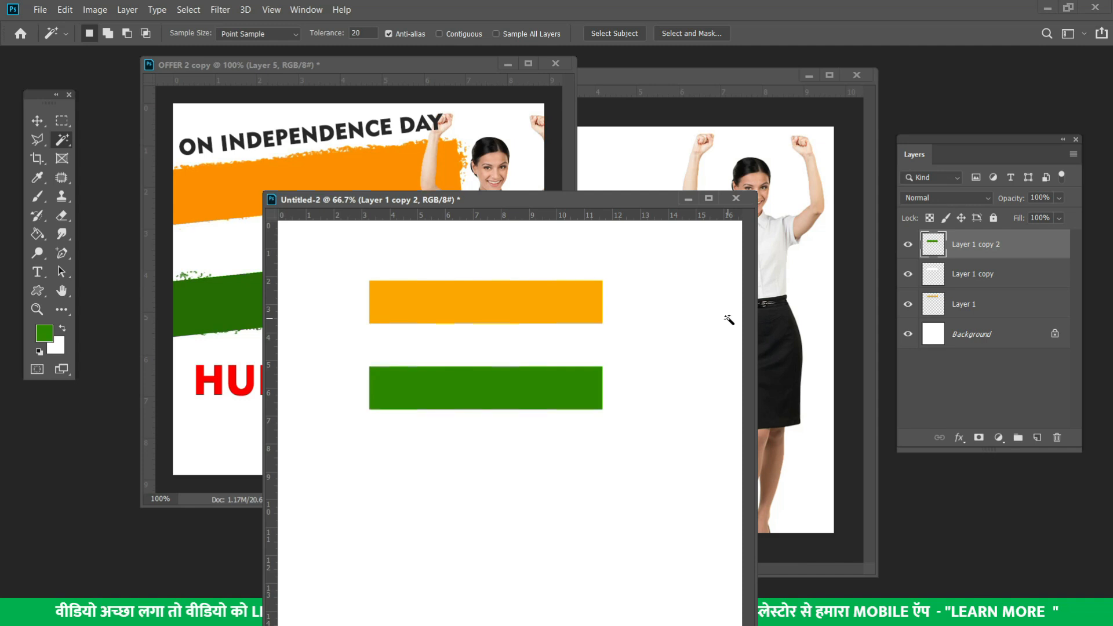
key("v")
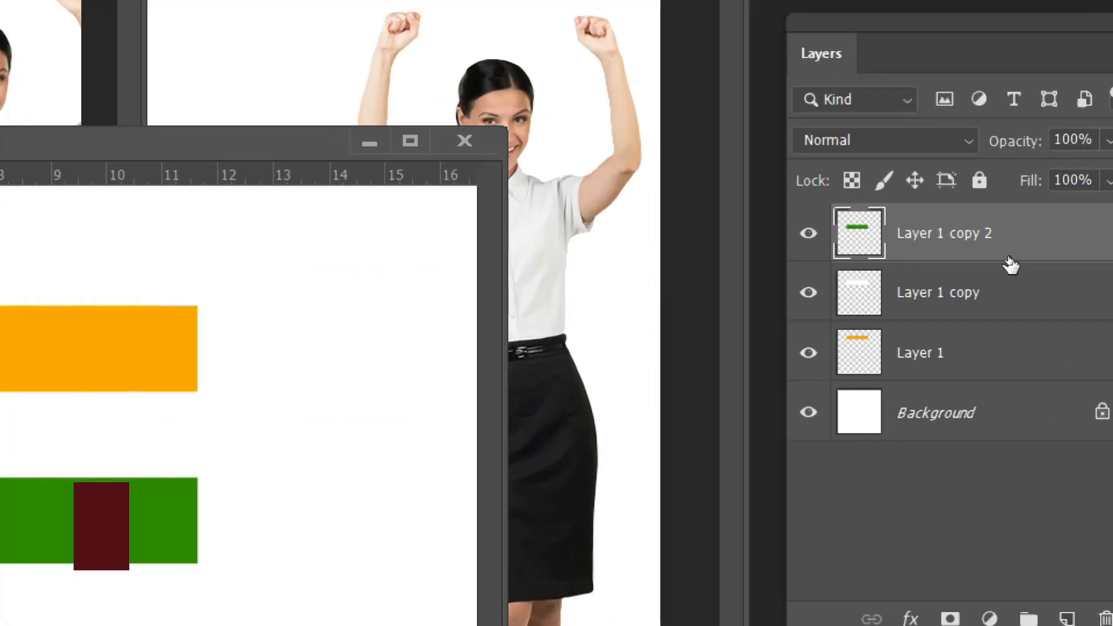
Merge the white and green bar layers down into Layer 1, redoing the merge after an undo
key("ctrl+e")
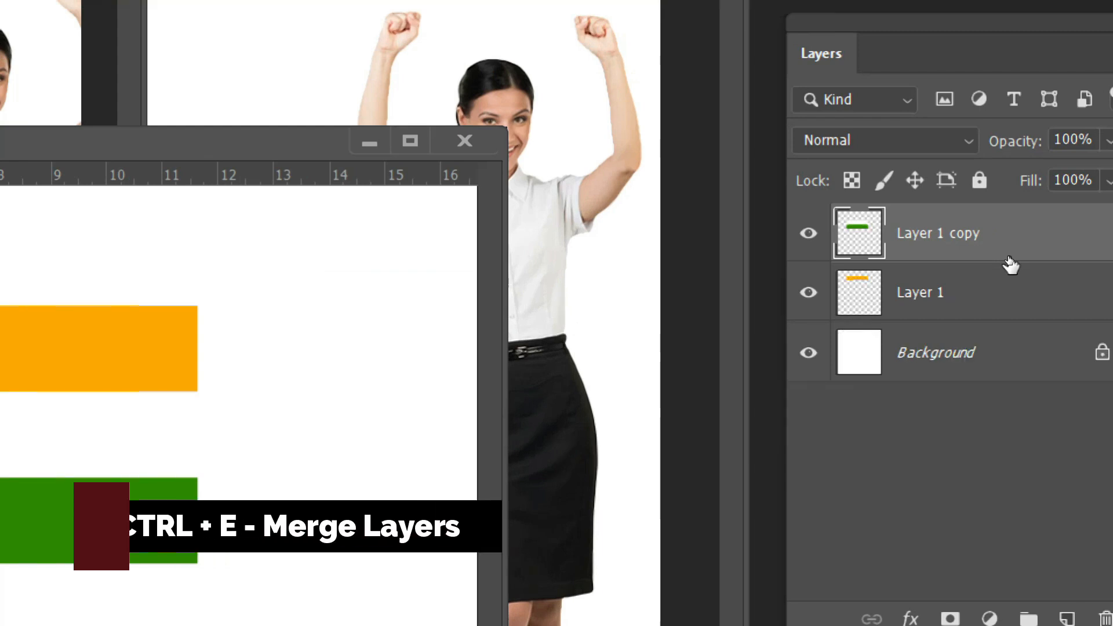
key("ctrl+e")
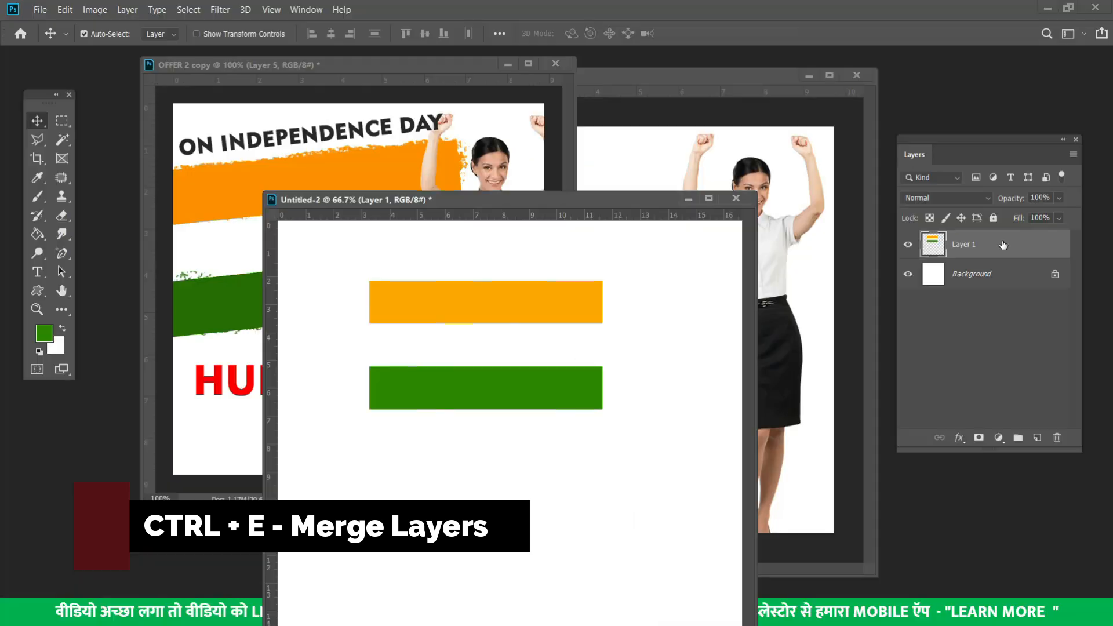
key("ctrl+z")
key("ctrl+z")
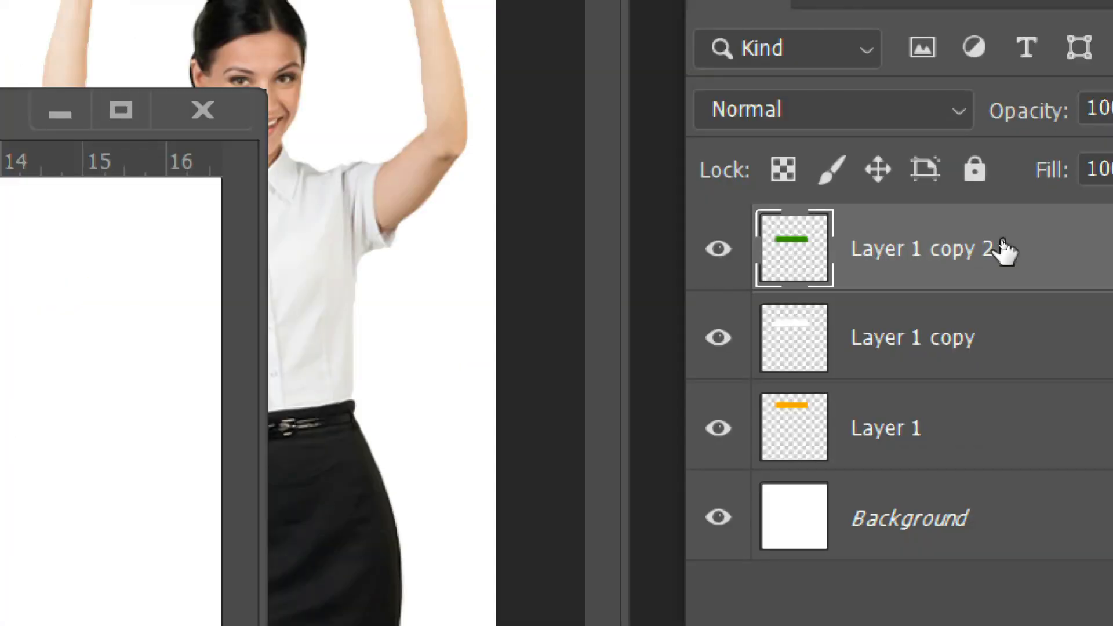
key("ctrl+e")
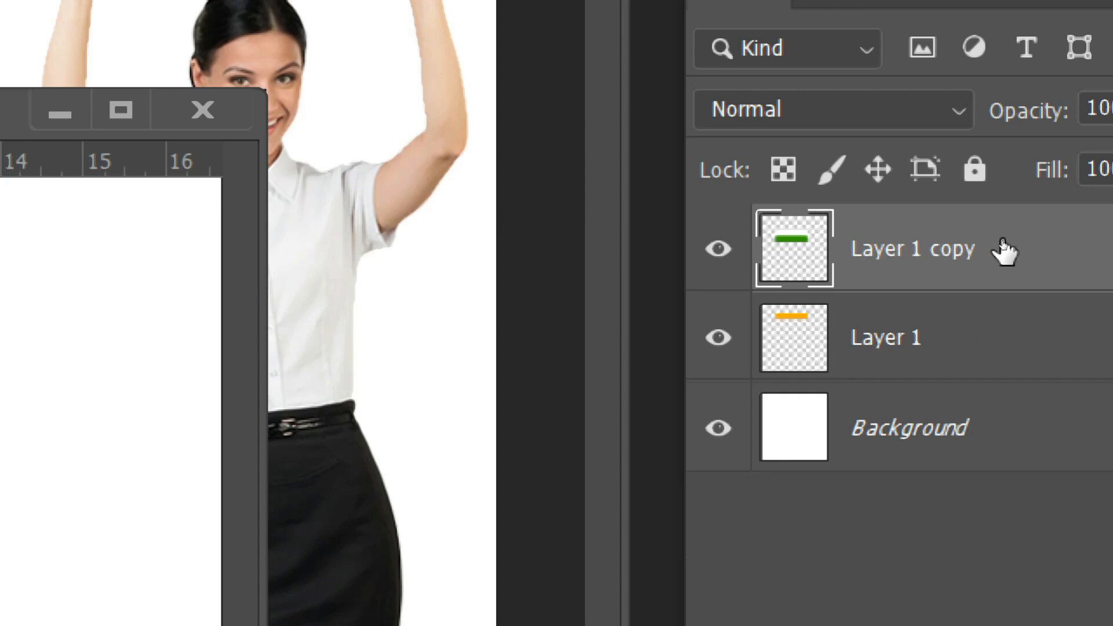
key("ctrl+e")
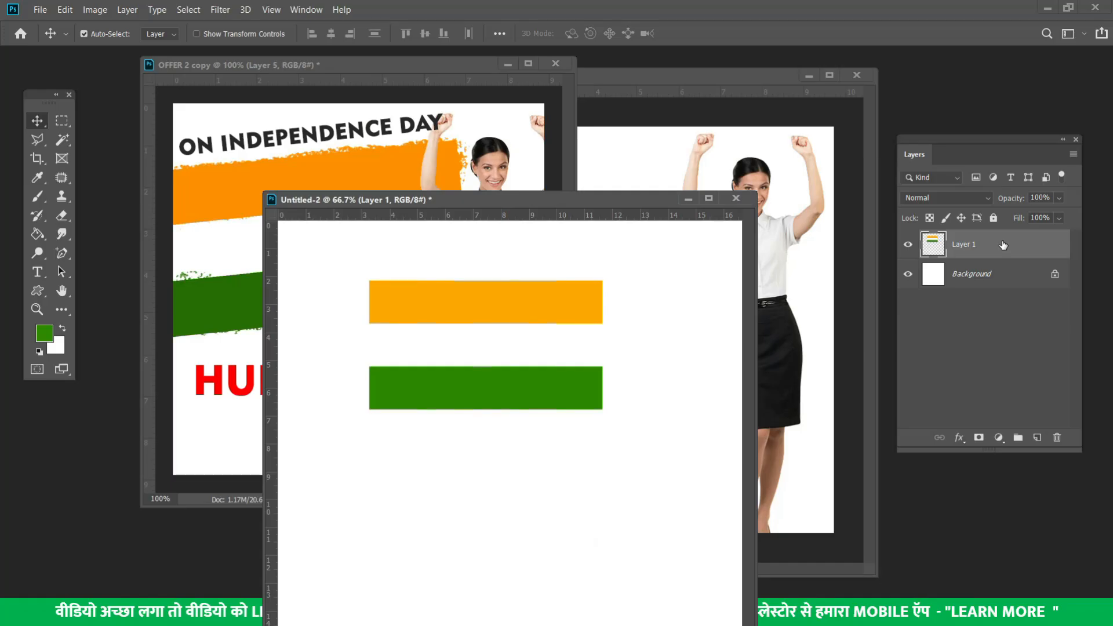
Move the merged flag bars slightly lower and rotate them about −5° so they rise rightward
left_click_drag(514, 306, 513, 323)
key("ctrl+t")
left_click_drag(641, 296, 636, 275)
key("Return")
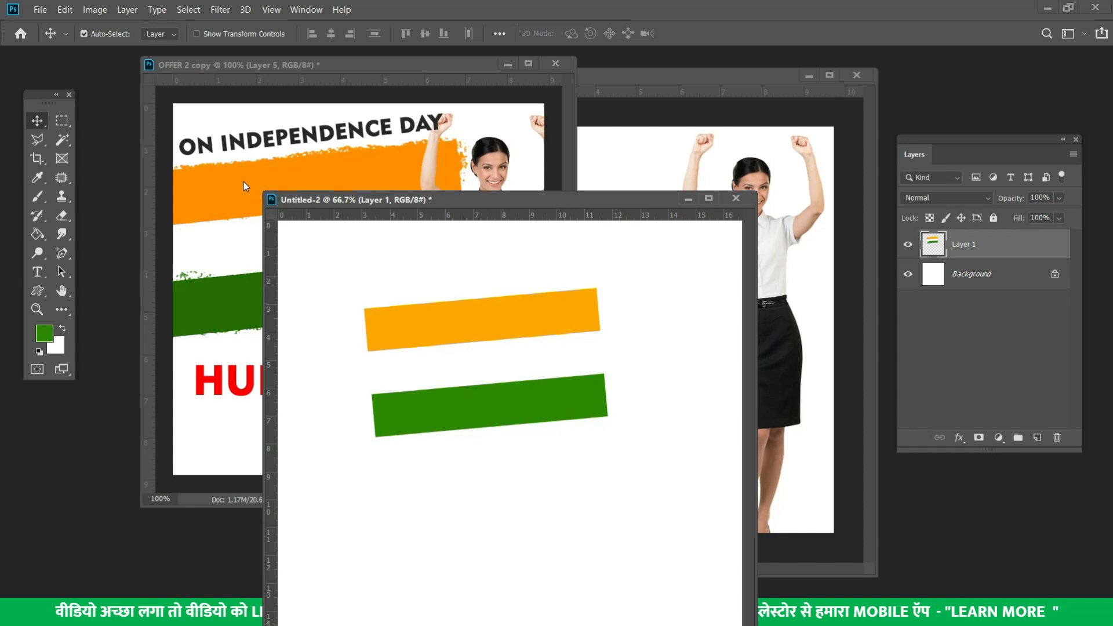
left_click(244, 182)
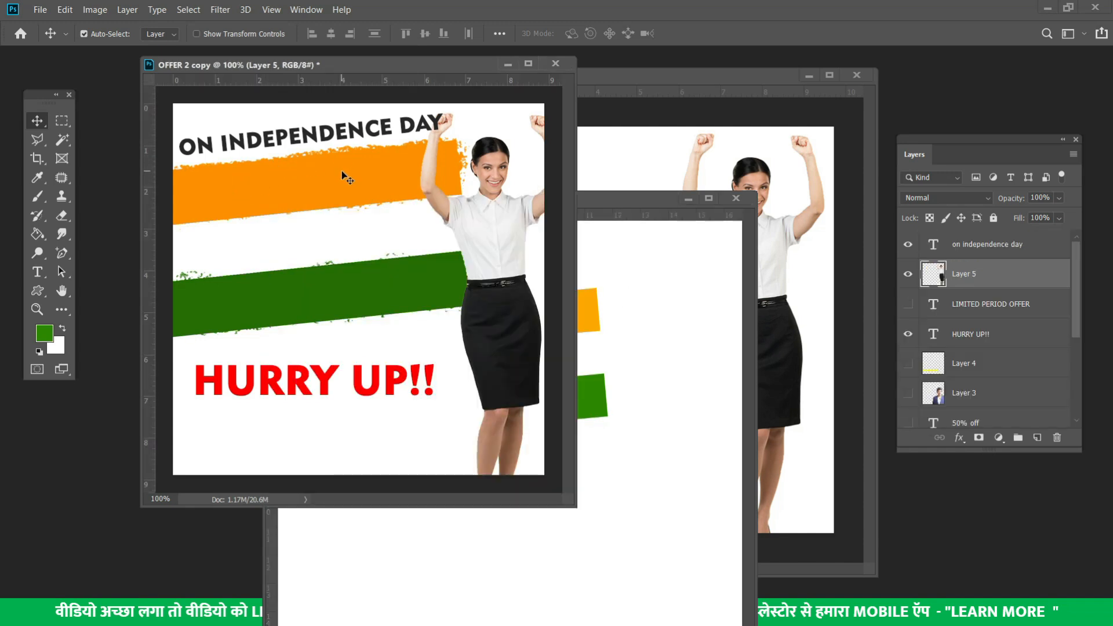
left_click(653, 378)
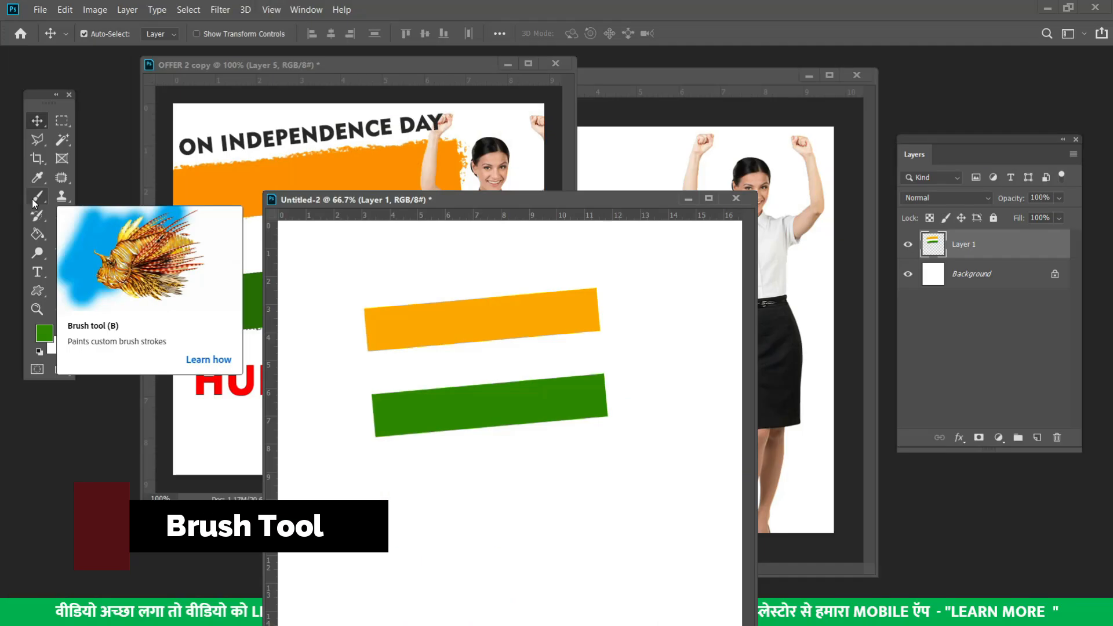
Set the Brush Tool to the Kyle's Ultimate Pastel Palooza preset at 97 px
left_click(35, 197)
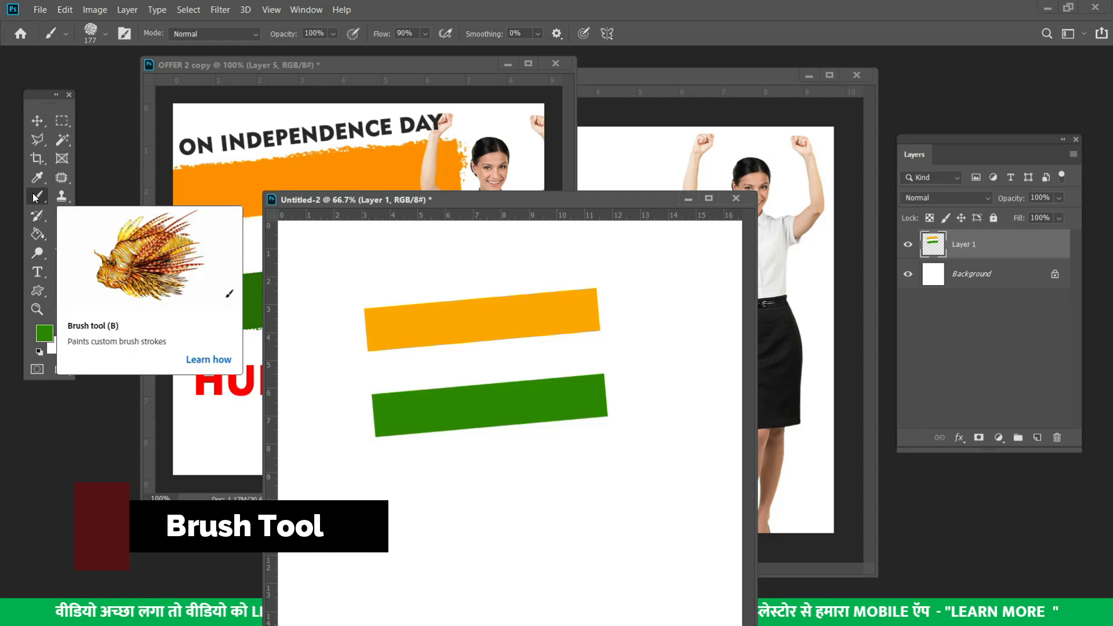
right_click(35, 198)
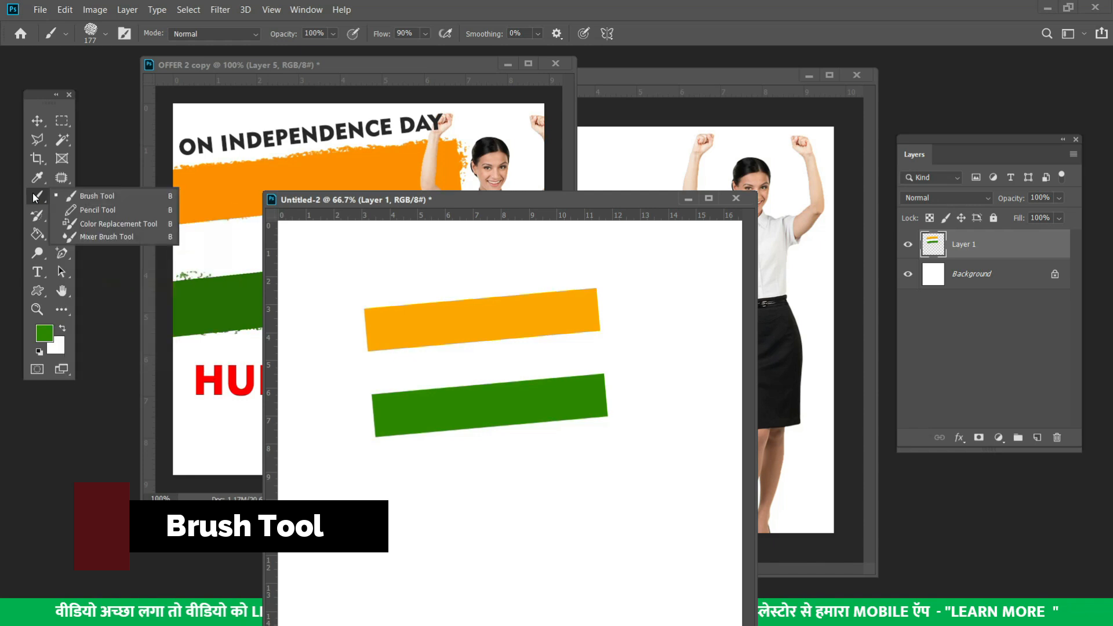
left_click(74, 196)
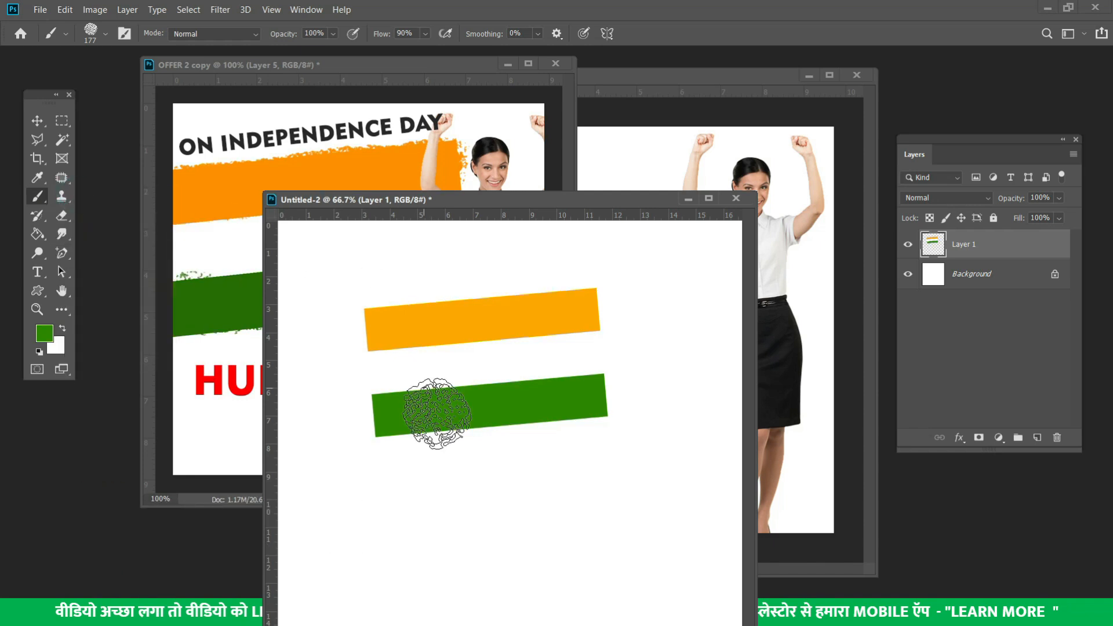
right_click(456, 480)
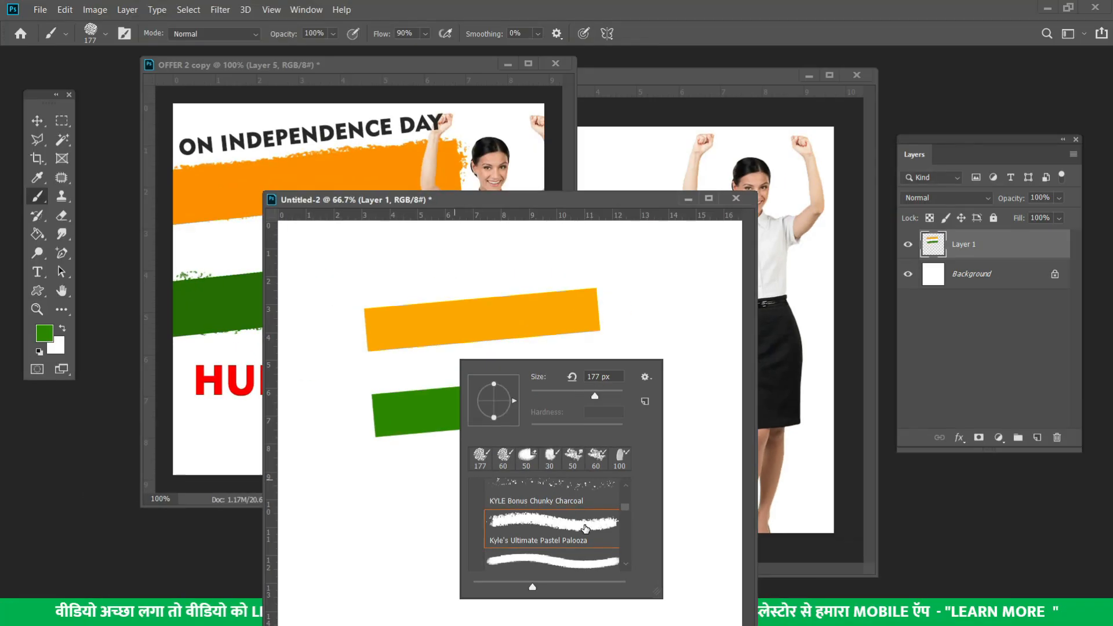
left_click(504, 457)
left_click(574, 396)
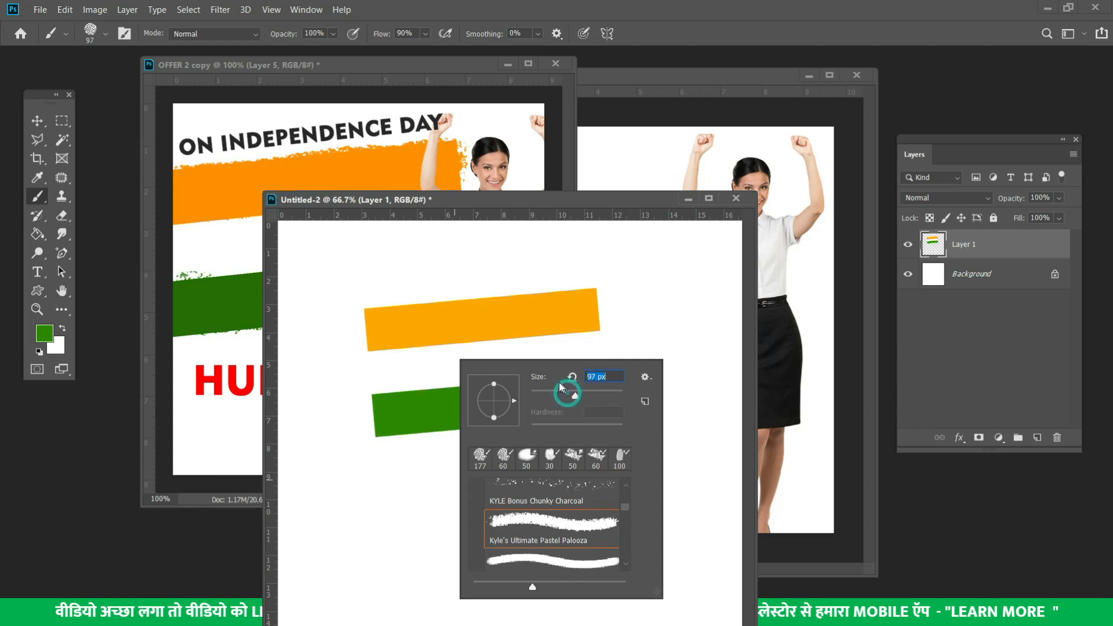
left_click(499, 204)
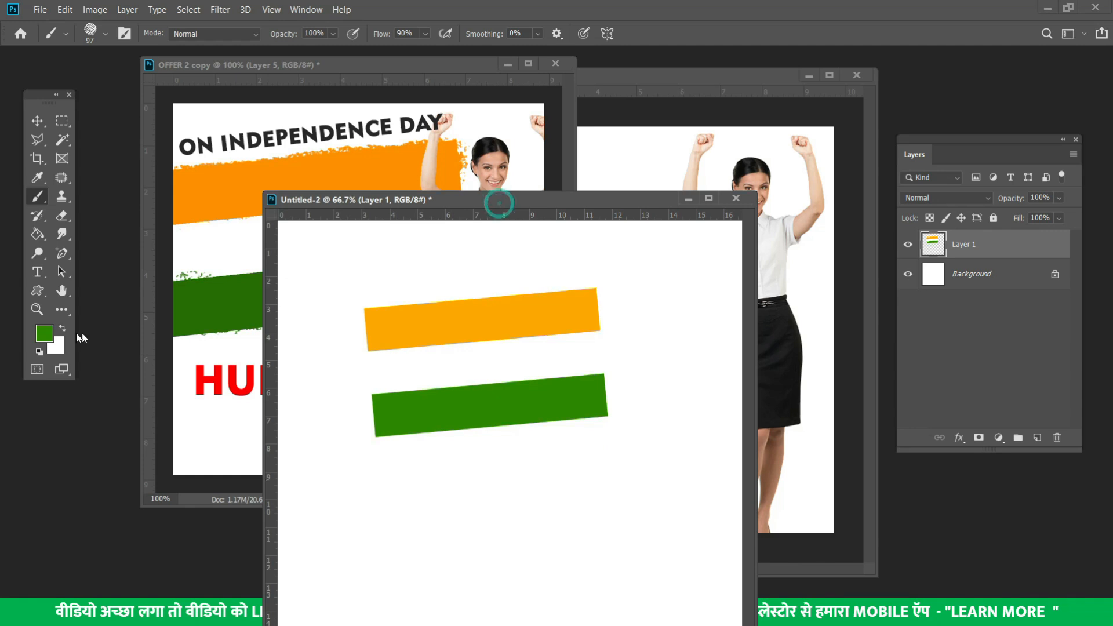
Brush rough green edges along the green bar, then eyedrop orange from the top bar
mouse_move(396, 403)
left_mouse_down()
mouse_move(599, 394)
mouse_move(580, 413)
mouse_move(588, 393)
mouse_move(571, 386)
mouse_move(598, 389)
mouse_move(600, 400)
mouse_move(537, 418)
mouse_move(385, 425)
mouse_move(459, 418)
mouse_move(431, 413)
mouse_move(389, 411)
left_mouse_up()
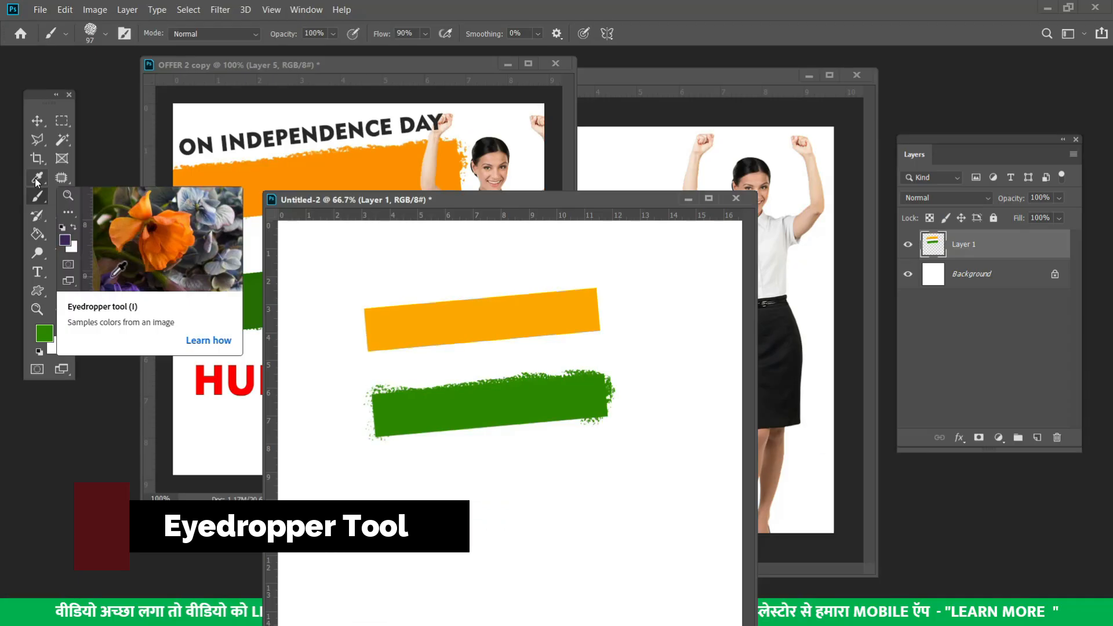
left_click(41, 175)
left_click(415, 322)
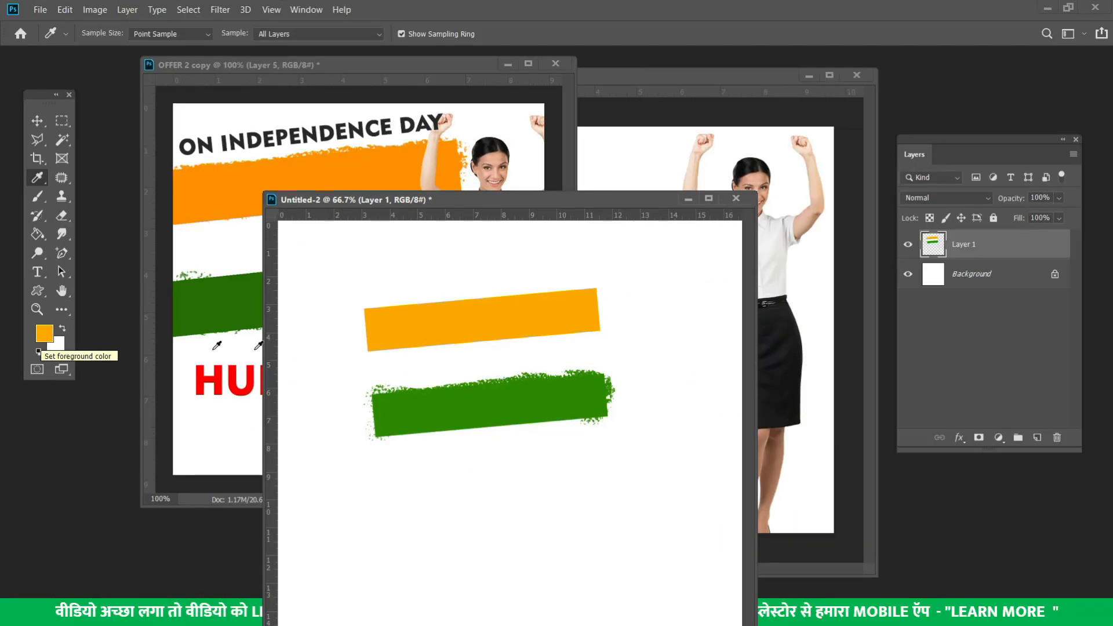
Paint rough orange texture along the orange bar's upper and lower edges
left_click(439, 404)
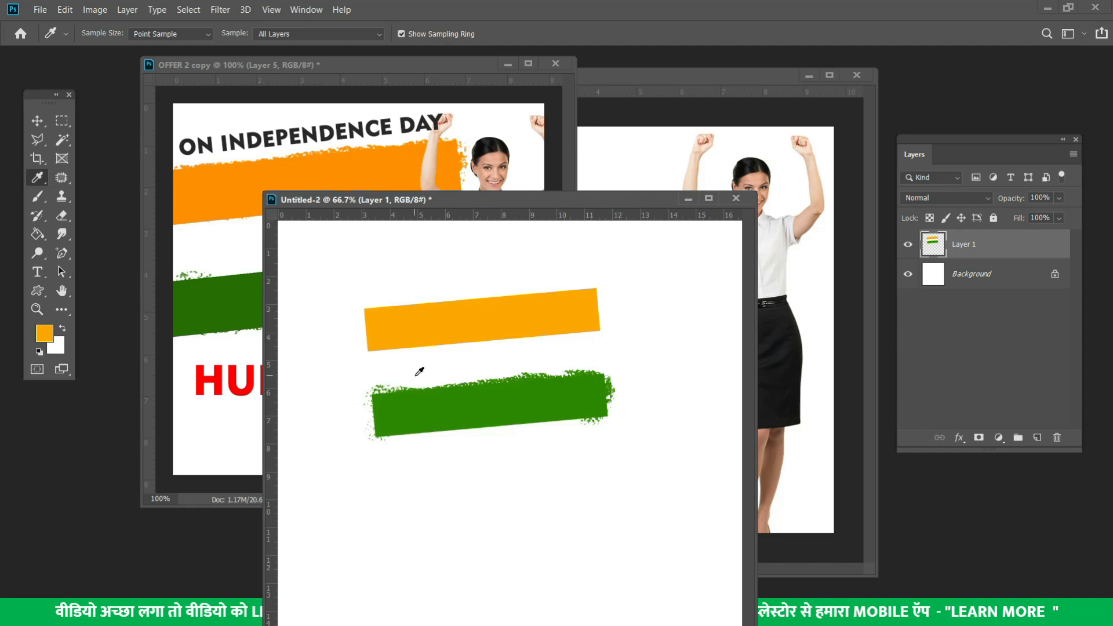
left_click(37, 198)
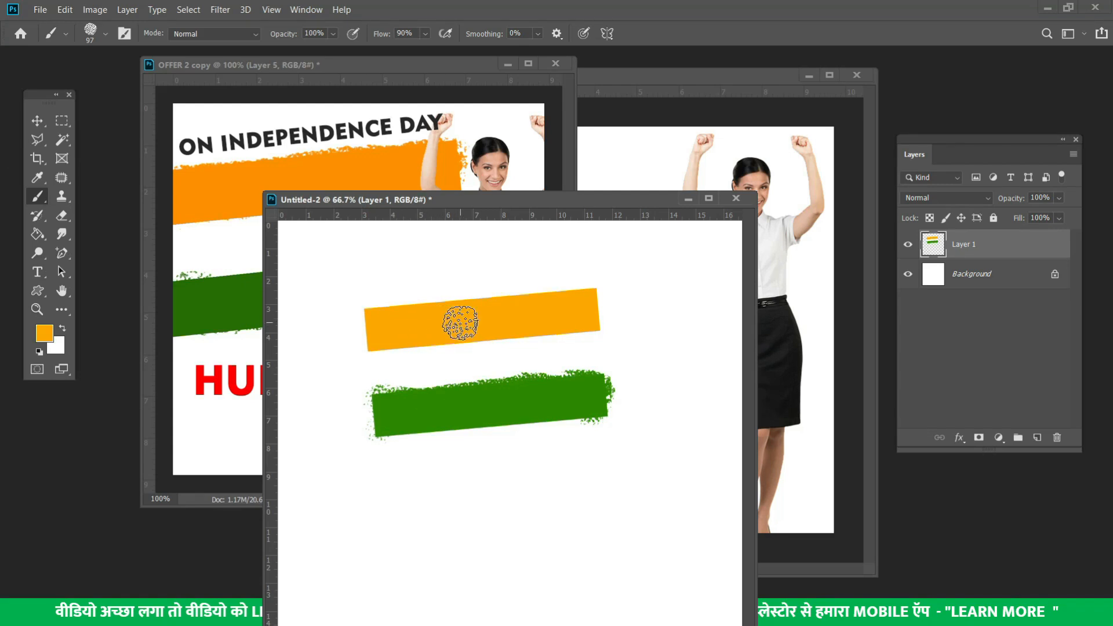
mouse_move(468, 311)
left_mouse_down()
mouse_move(380, 317)
mouse_move(591, 295)
mouse_move(576, 319)
mouse_move(589, 321)
left_mouse_up()
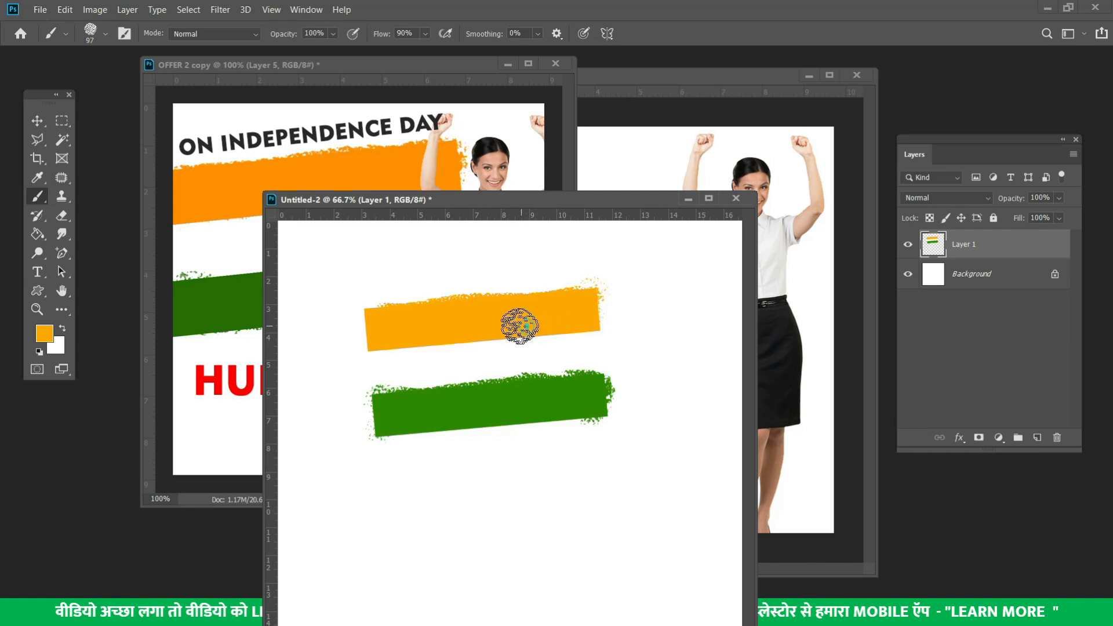
mouse_move(394, 342)
left_mouse_down()
mouse_move(377, 342)
mouse_move(562, 323)
mouse_move(381, 315)
mouse_move(367, 329)
mouse_move(571, 335)
left_mouse_up()
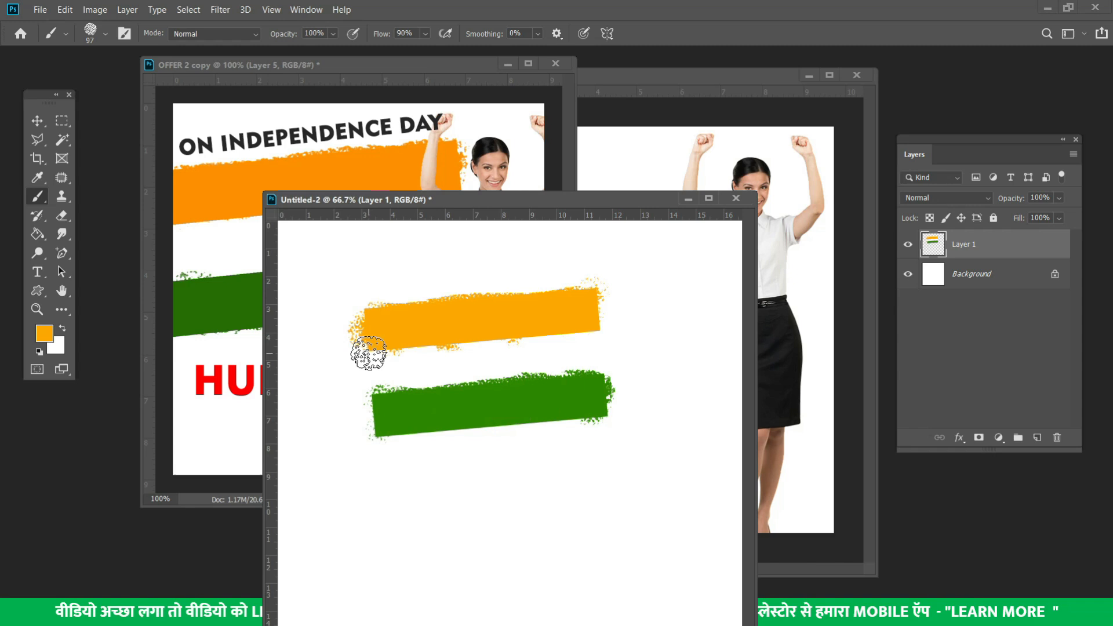
Sample green and brush rough texture along the green bar's lower edge
left_click(37, 176)
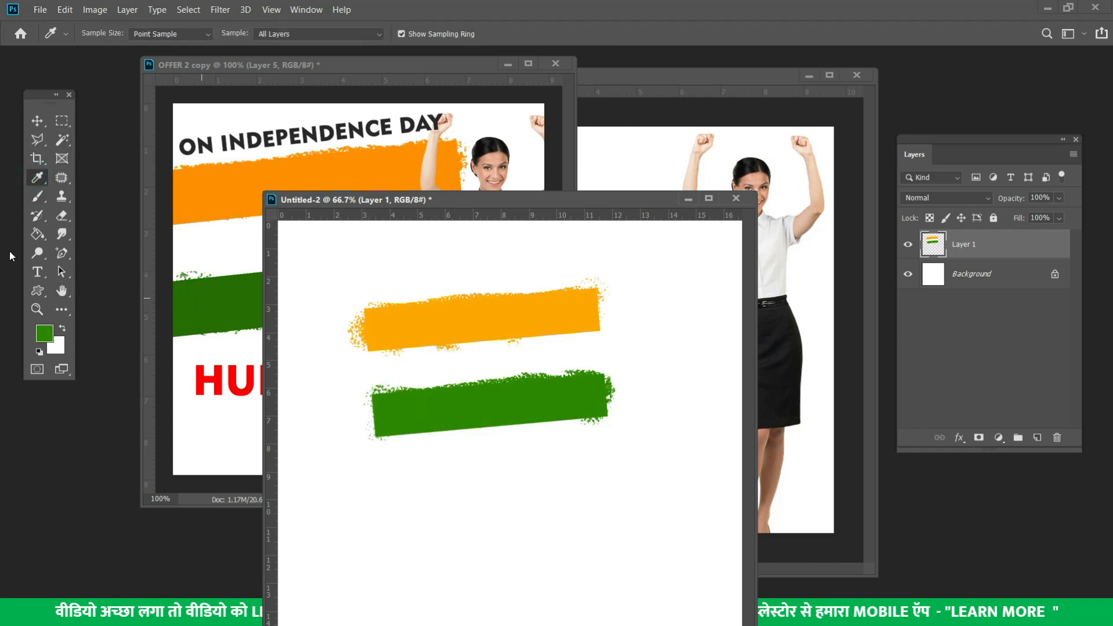
left_click(36, 196)
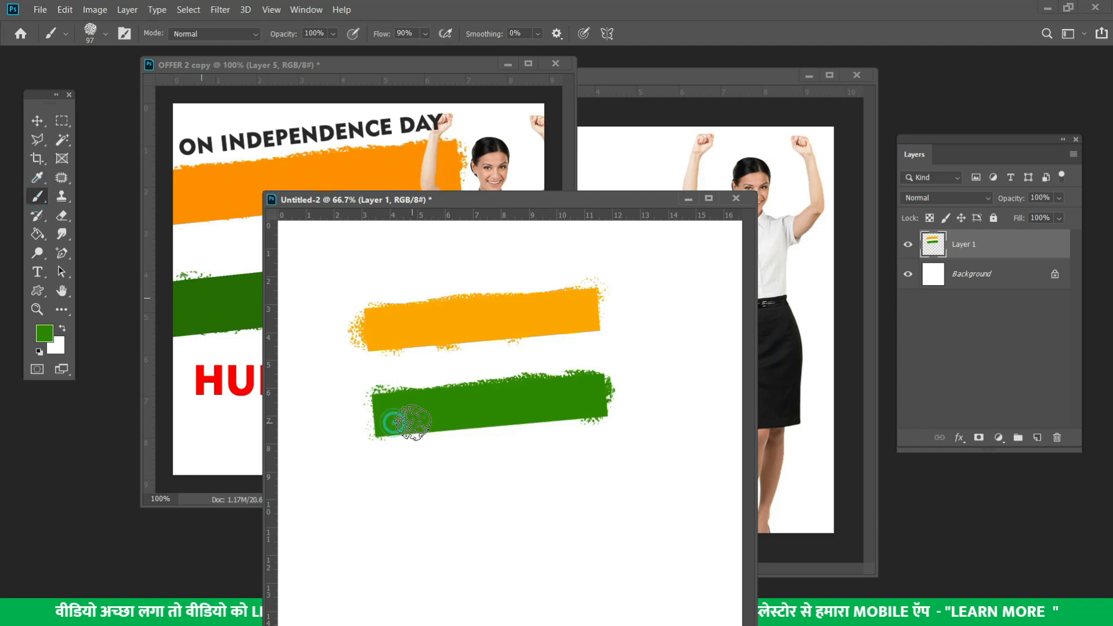
mouse_move(429, 423)
left_mouse_down()
mouse_move(577, 405)
mouse_move(579, 386)
left_mouse_up()
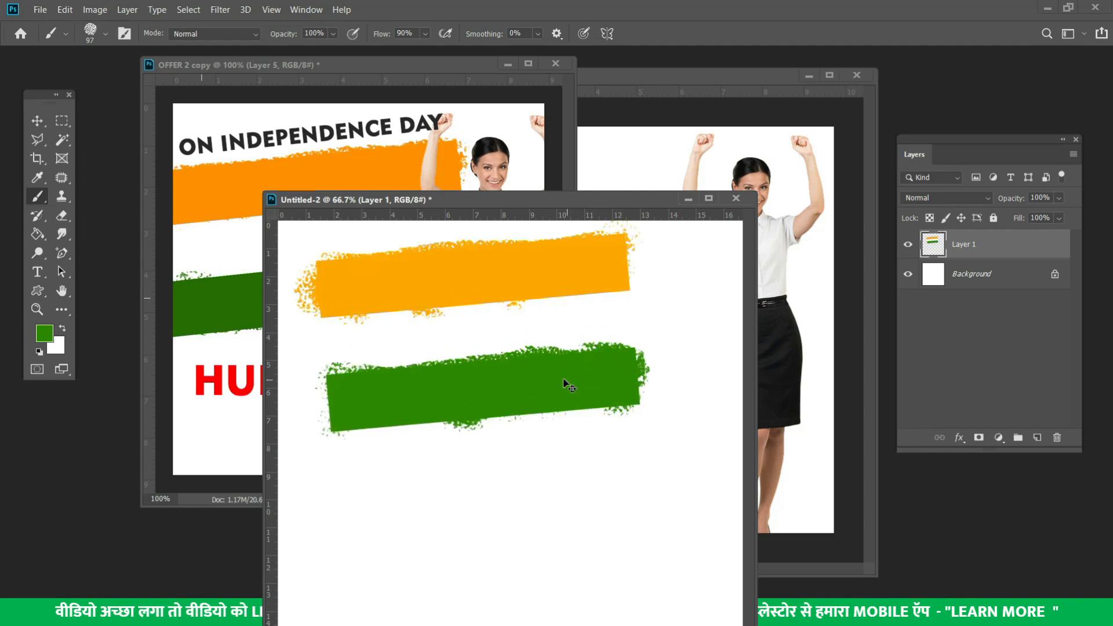
key("ctrl+minus")
key("ctrl+minus")
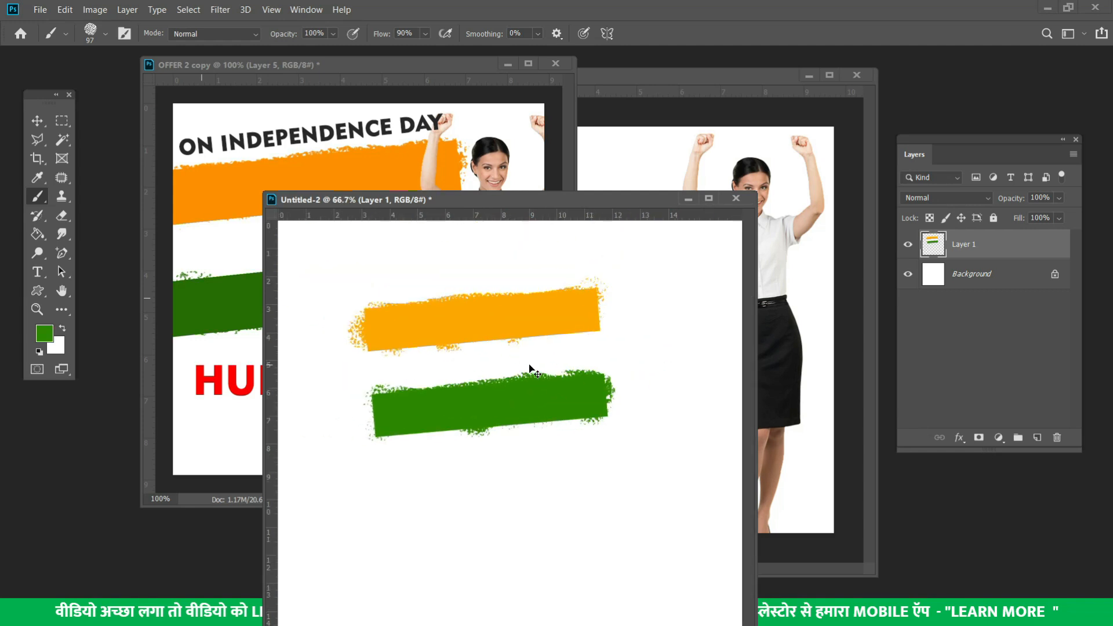
left_click(37, 119)
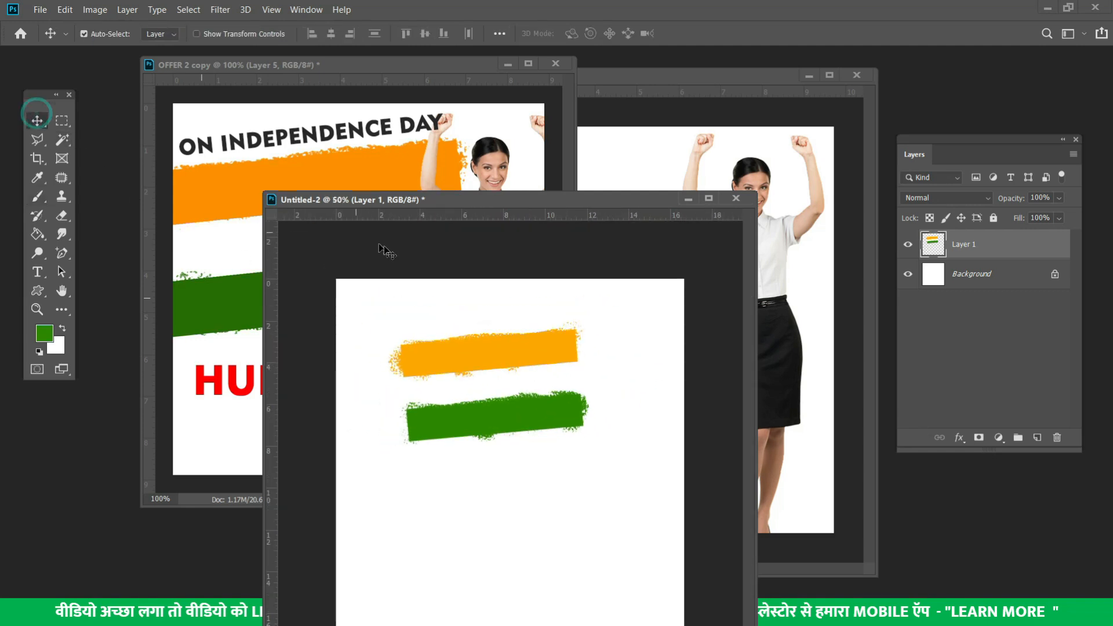
Copy the brushed stripes from Untitled-2 into Untitled-1 as Layer 2 behind the woman
left_click_drag(522, 198, 304, 252)
left_click_drag(312, 409, 666, 244)
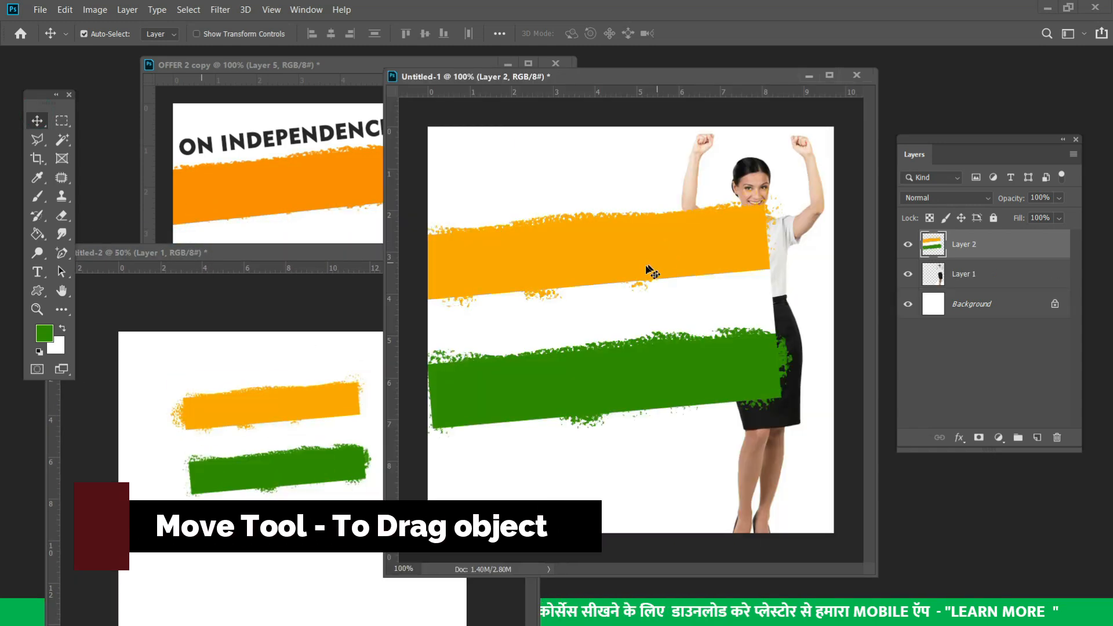
left_click_drag(494, 302, 552, 243)
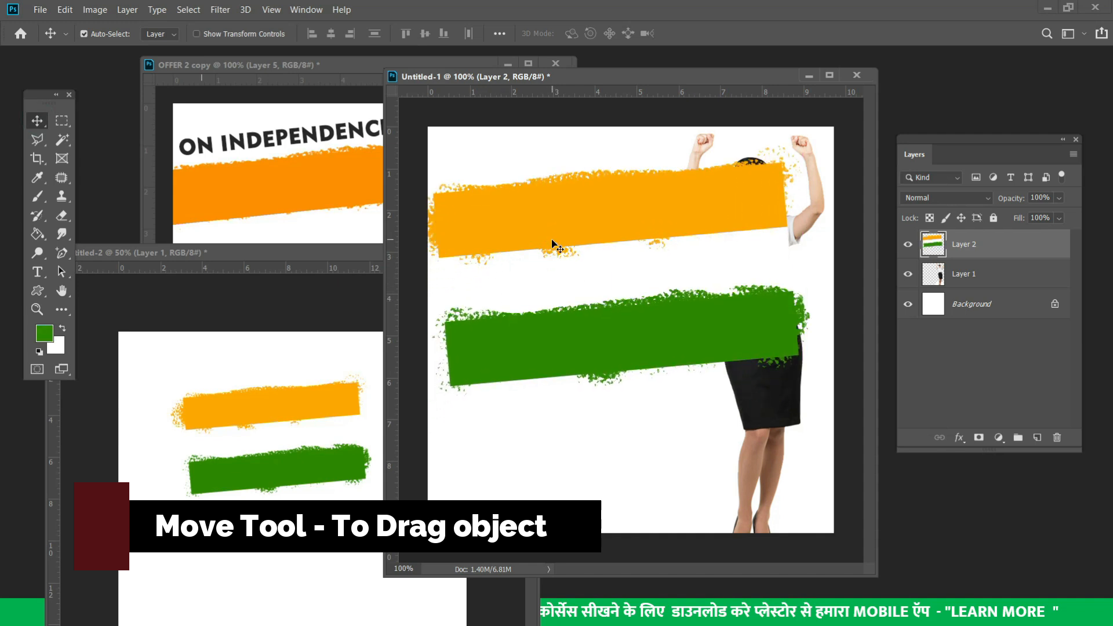
key("ctrl")
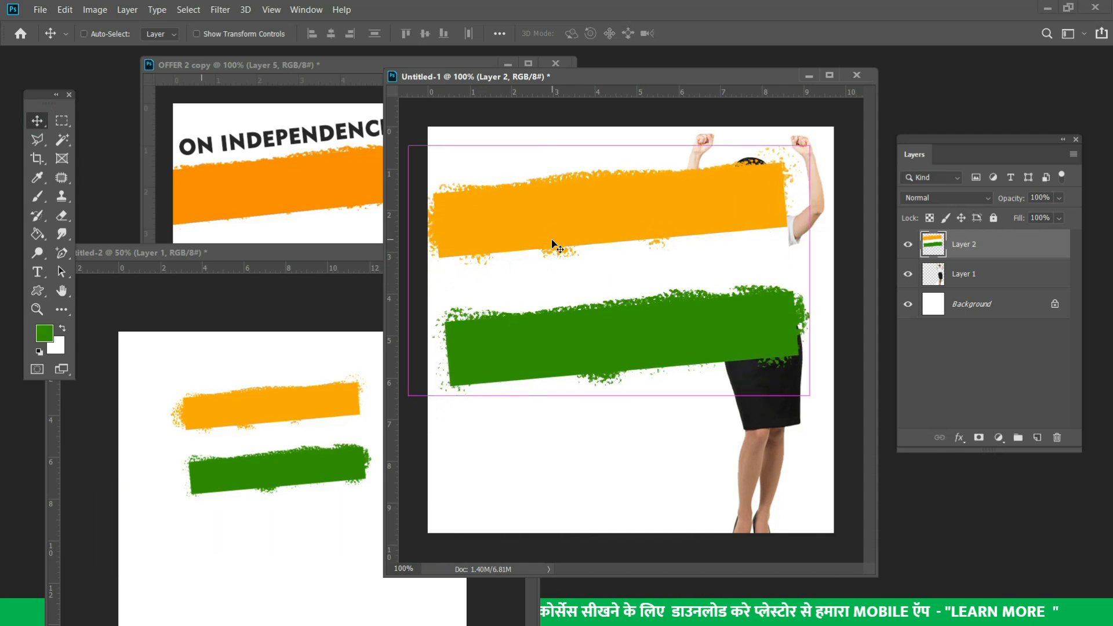
key("ctrl+shift+bracketleft")
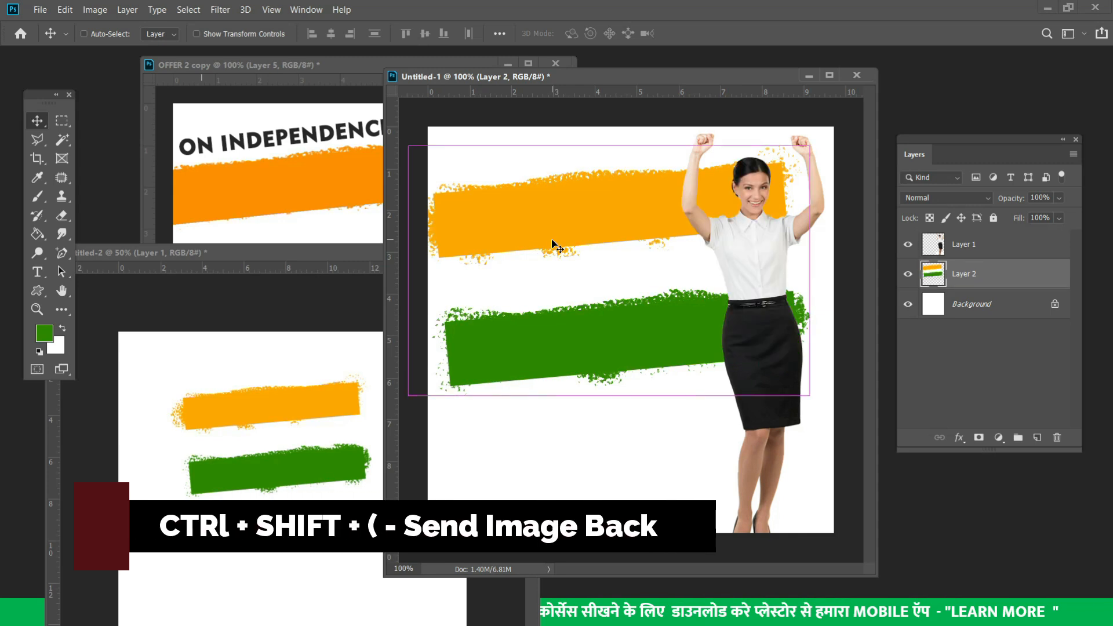
key("ctrl+shift+bracketright")
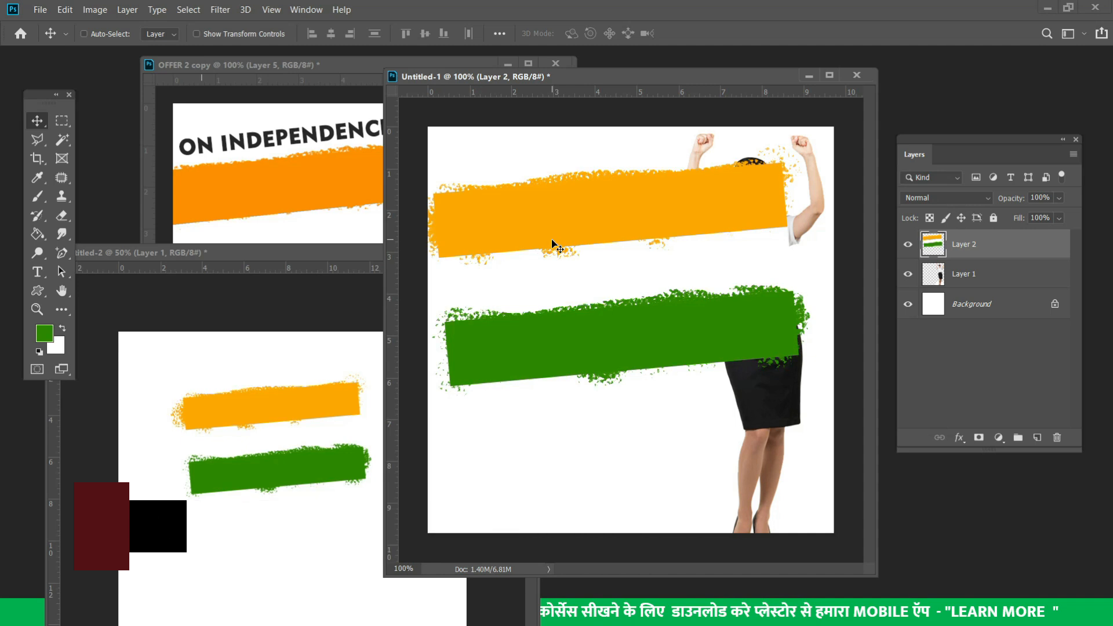
key("ctrl+shift+bracketleft")
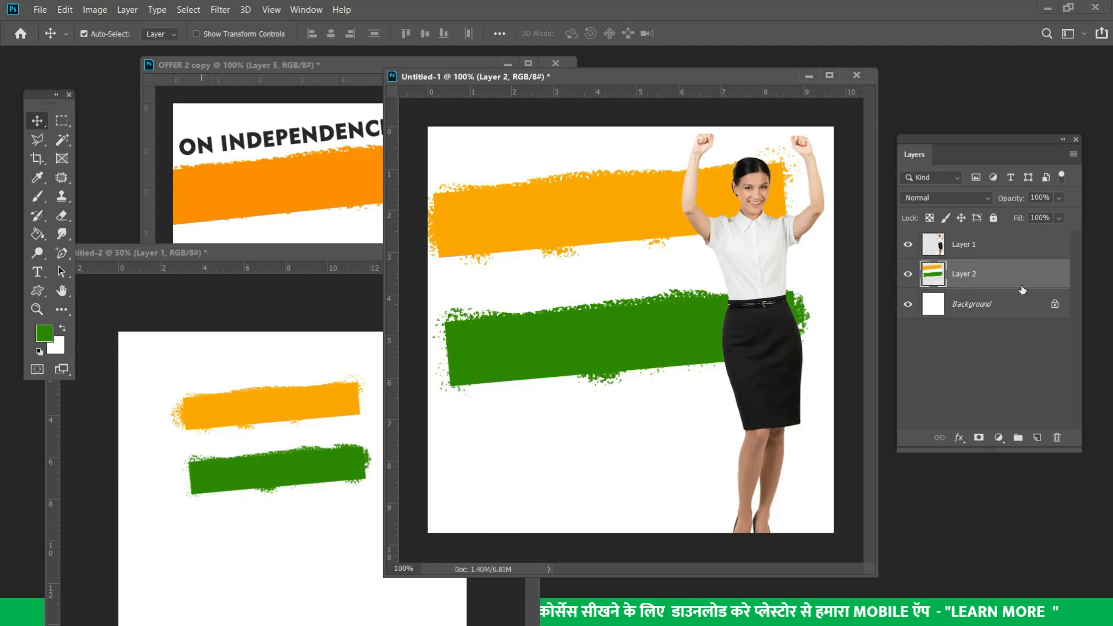
mouse_move(1019, 278)
left_mouse_down()
mouse_move(1013, 237)
mouse_move(1012, 284)
mouse_move(984, 235)
mouse_move(976, 248)
mouse_move(1010, 280)
left_mouse_up()
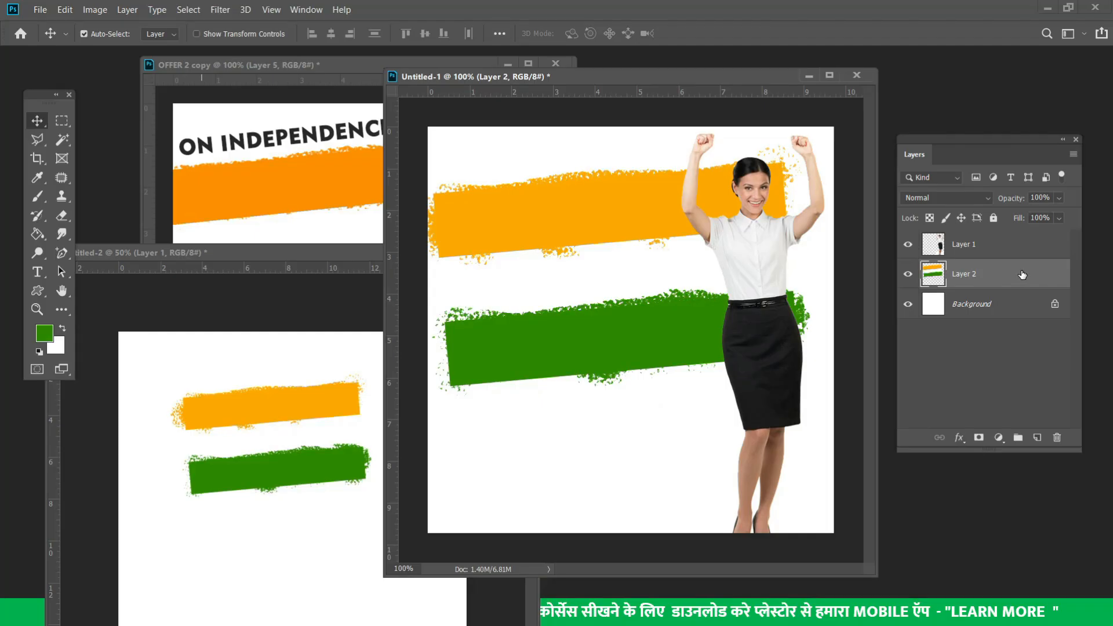
left_click_drag(1022, 275, 994, 284)
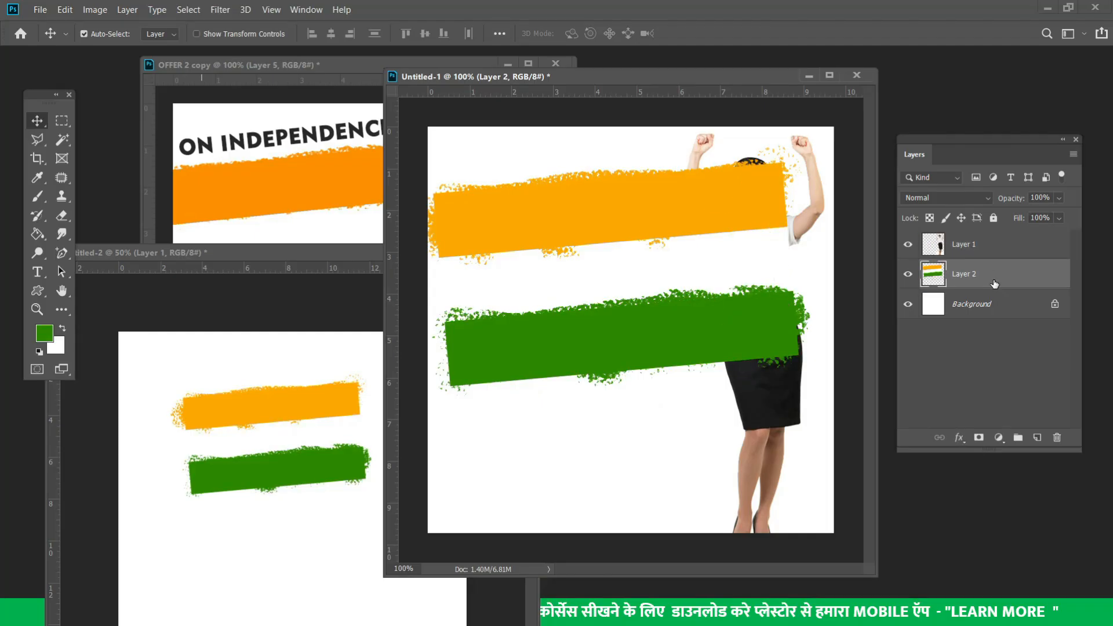
Scale the stripes down slightly and shift them a little higher on the poster
left_click_drag(646, 220, 638, 208)
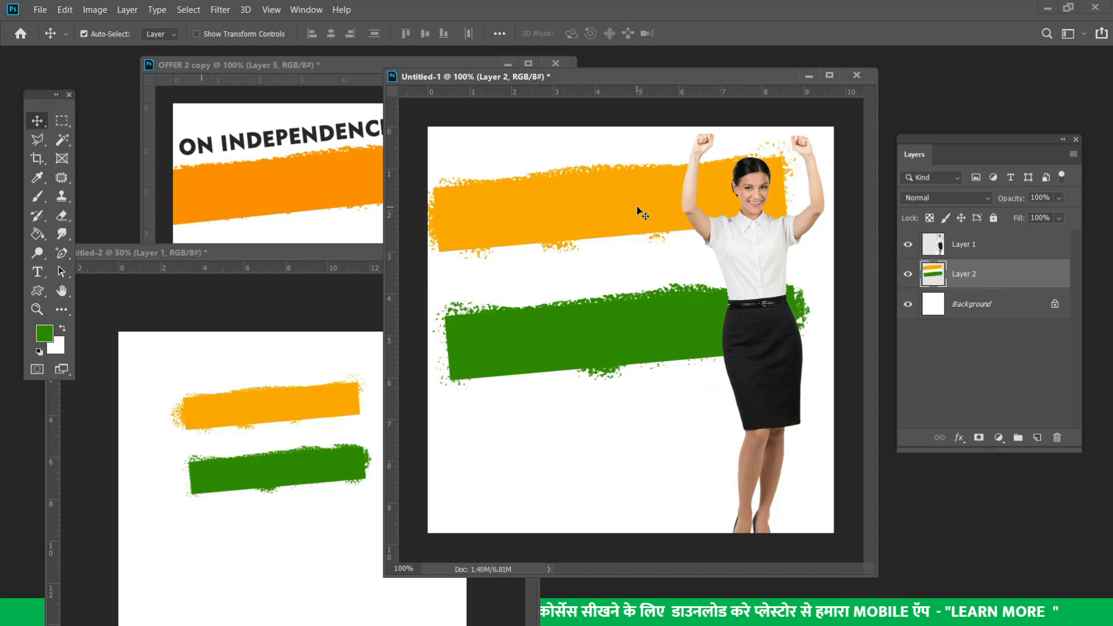
key("ctrl+t")
mouse_move(810, 390)
left_mouse_down()
mouse_move(777, 355)
mouse_move(800, 374)
left_mouse_up()
left_click_drag(583, 218, 581, 211)
key("Return")
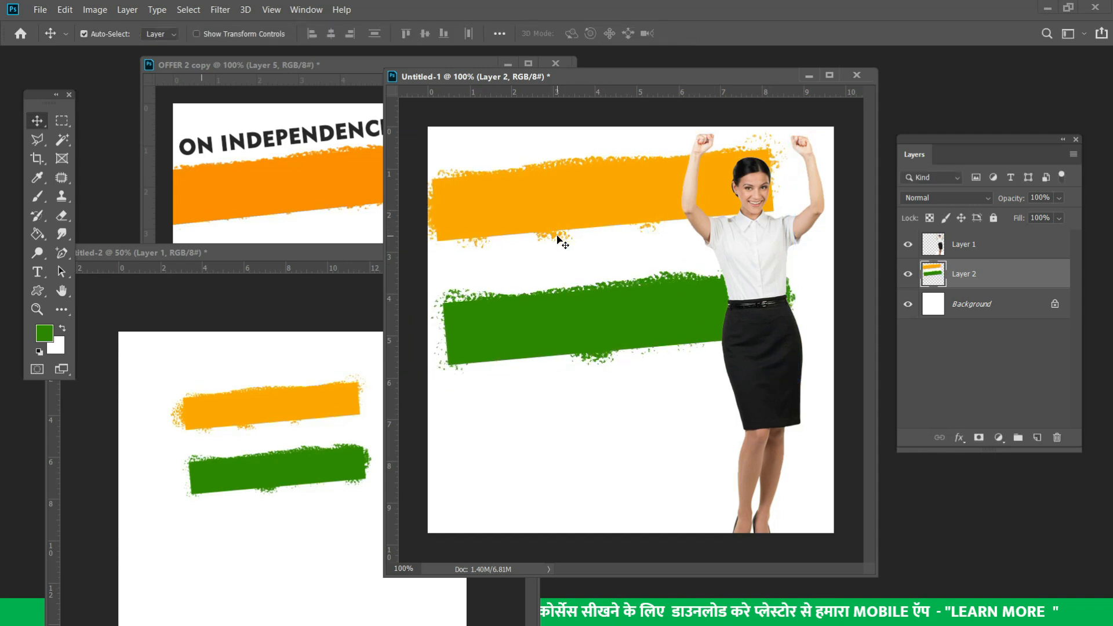
Type '50 % OFF' between the stripes and enlarge it to 61 pt
left_click(37, 271)
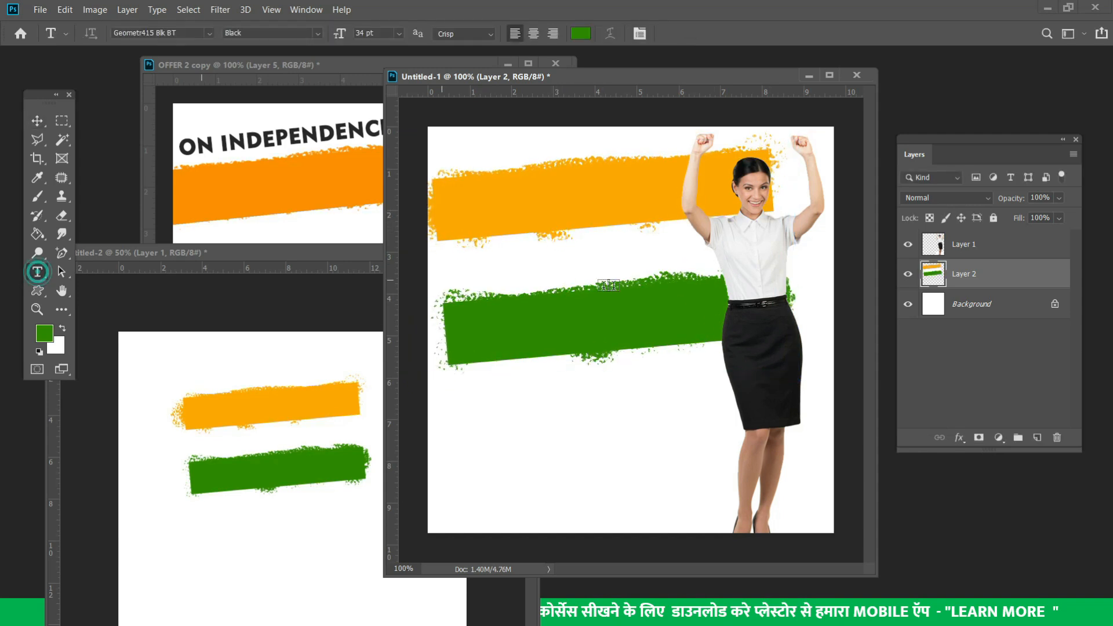
left_click(509, 260)
type("5")
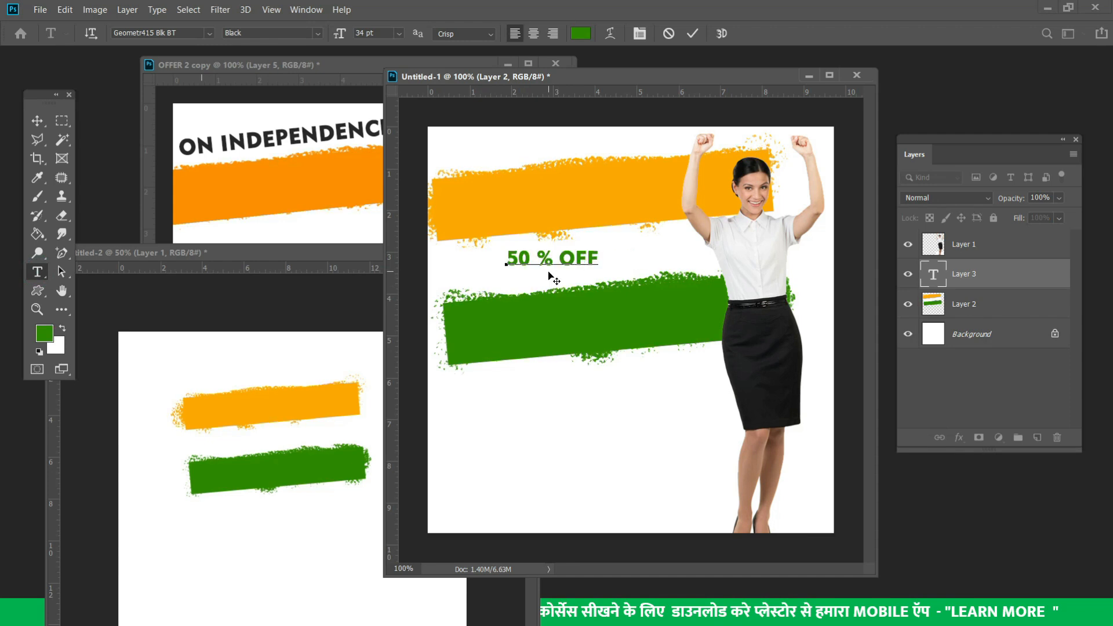
key("ctrl+a")
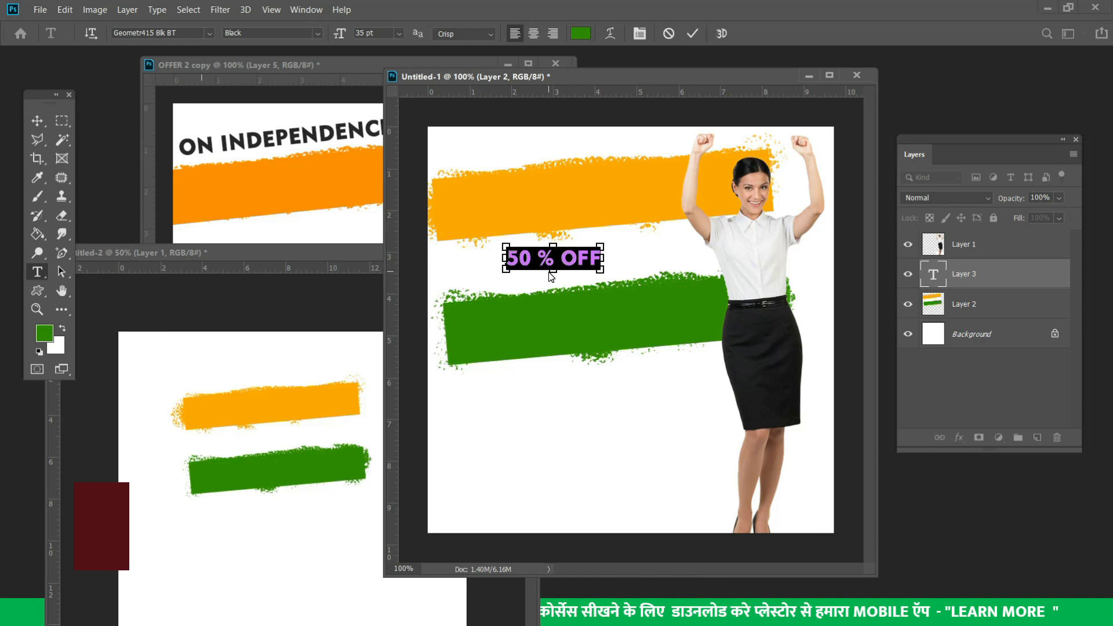
key("ctrl+shift+period")
key("ctrl+shift+period")
key("ctrl+shift+period")
key("ctrl+shift+period")
key("ctrl+shift+period")
key("ctrl+shift+period")
key("ctrl+shift+period")
key("ctrl+shift+period")
key("ctrl+shift+period")
key("ctrl+shift+period")
key("ctrl+shift+period")
key("ctrl+shift+period")
key("ctrl+shift+period")
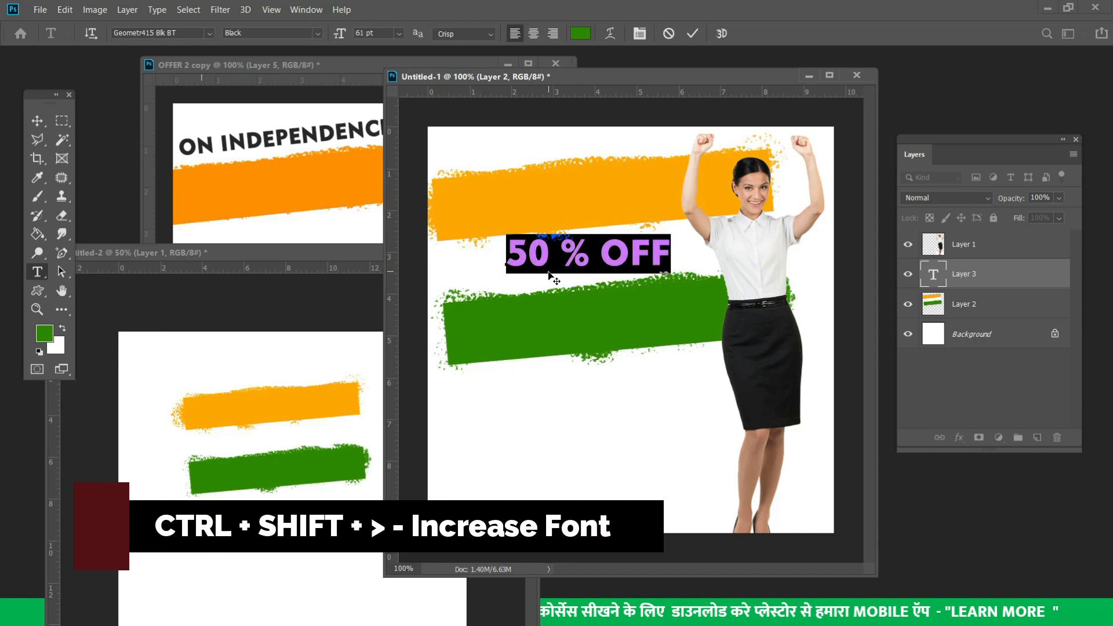
left_click(38, 120)
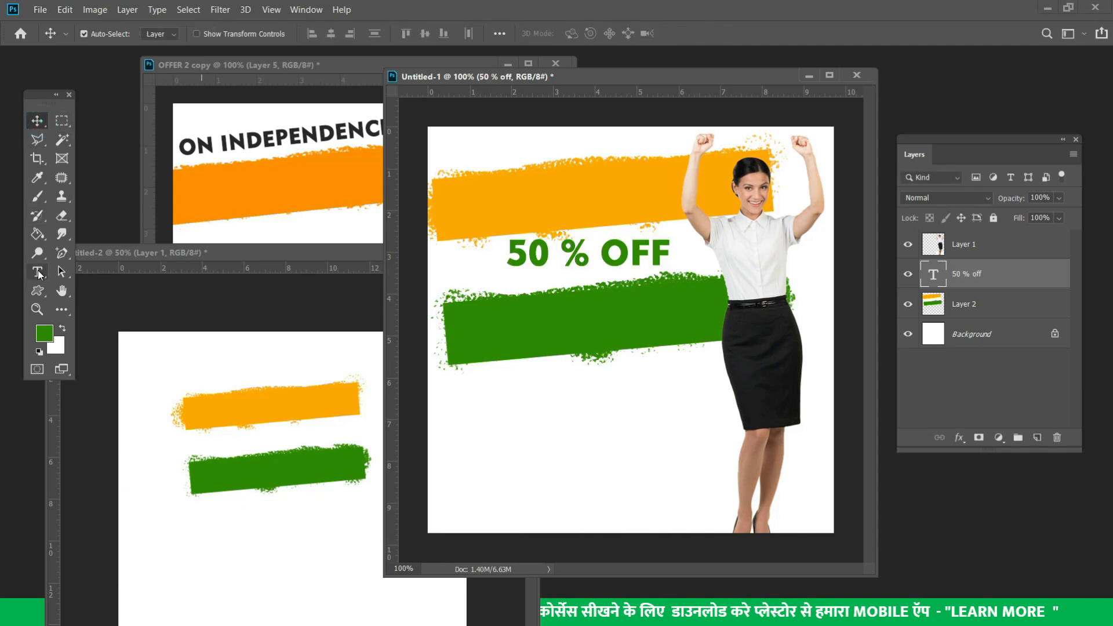
left_click(36, 273)
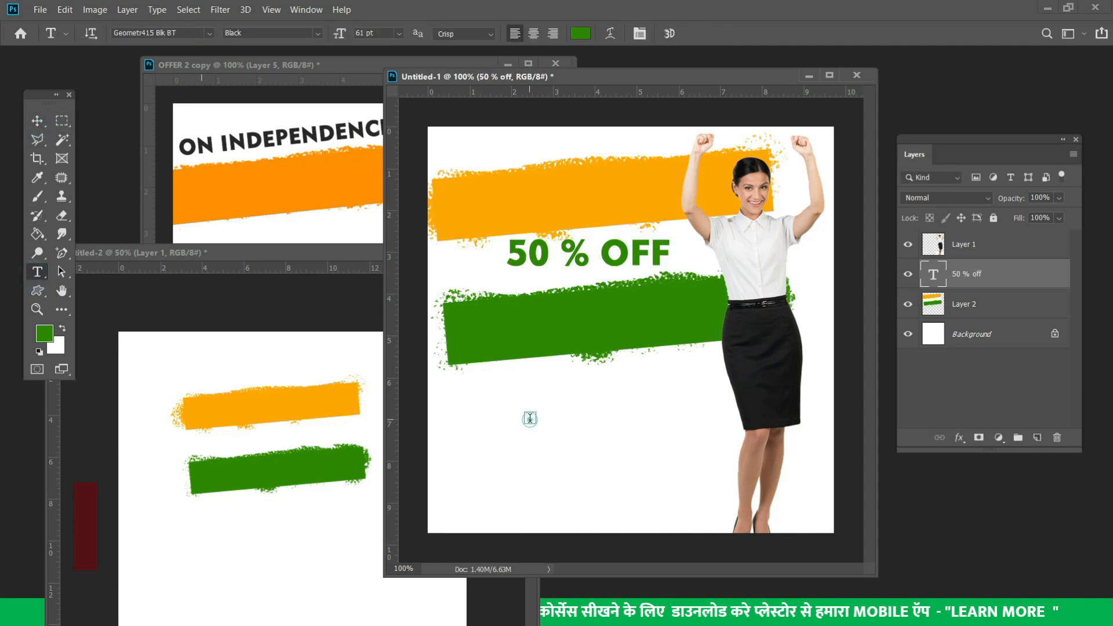
Add a 'HURRY UP' line below the green stripe, enlarged to 85 pt and slightly rescaled
left_click(529, 420)
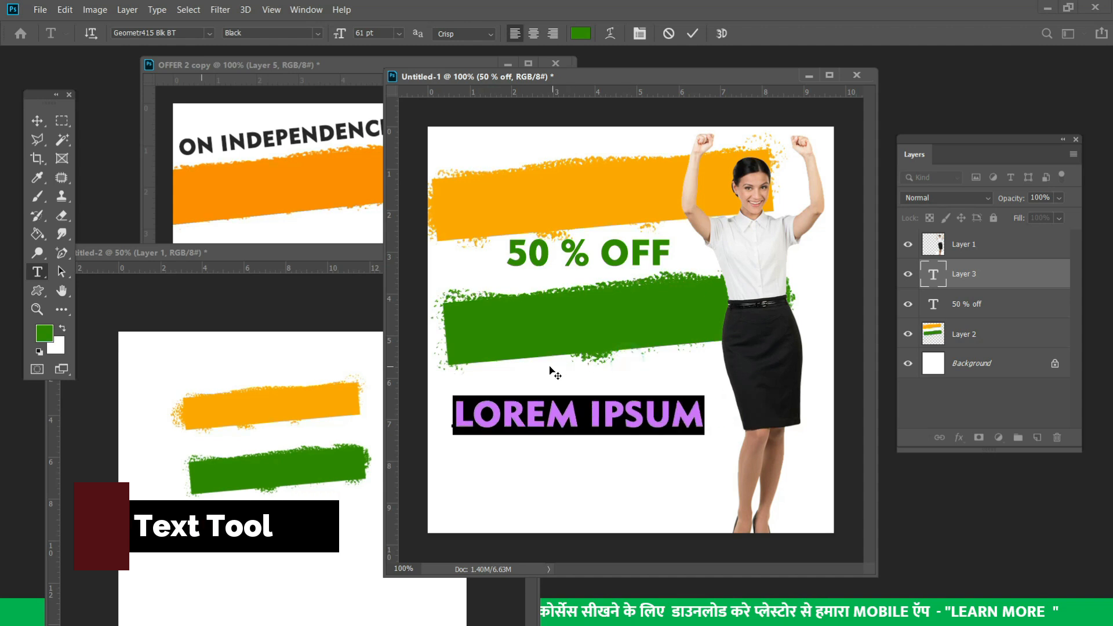
type("HURRY ")
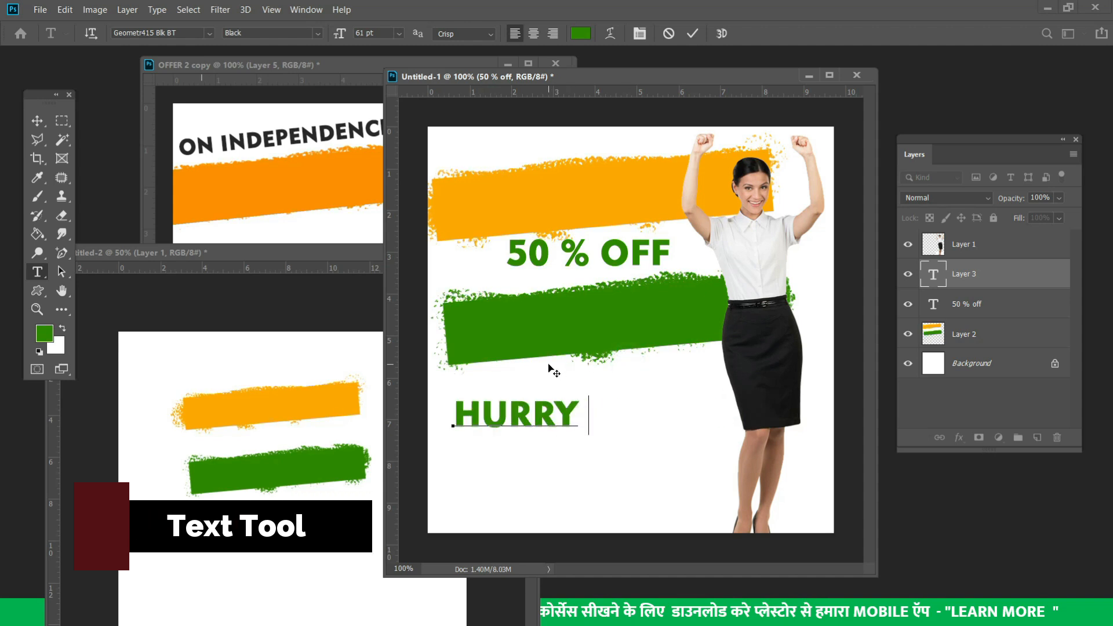
type("UP")
key("ctrl+a")
key("ctrl+shift+period")
key("ctrl+shift+period")
key("ctrl+shift+period")
key("ctrl+shift+period")
key("ctrl+shift+period")
key("ctrl+shift+period")
key("ctrl+shift+period")
key("ctrl+shift+period")
key("ctrl+shift+period")
key("ctrl+shift+period")
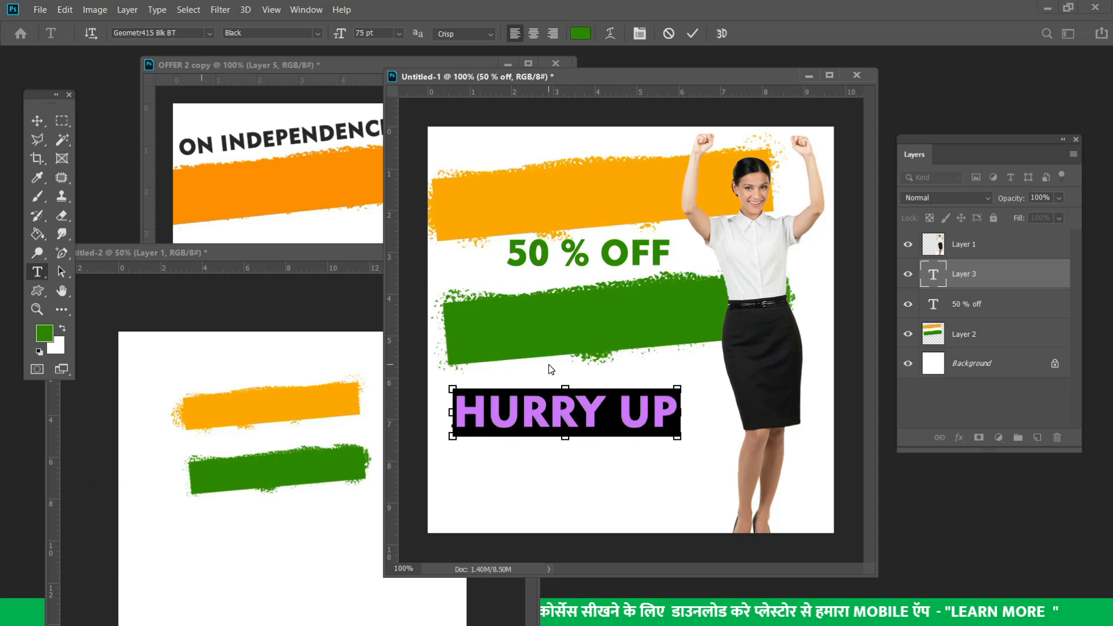
key("ctrl+shift+period")
key("ctrl+shift+period")
key("ctrl+shift+period")
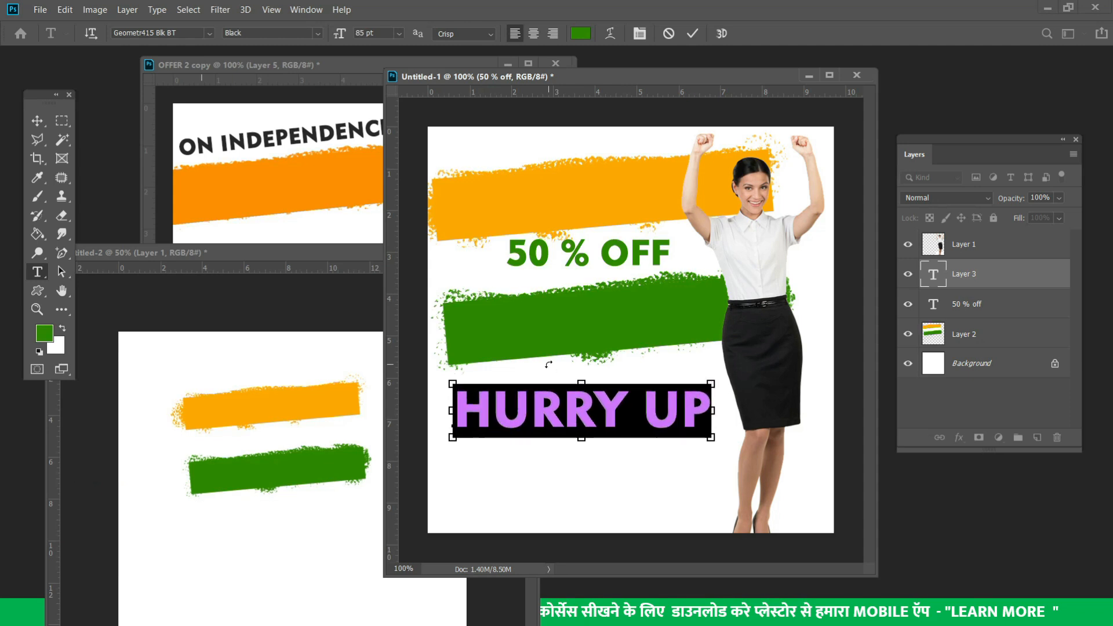
left_click(38, 120)
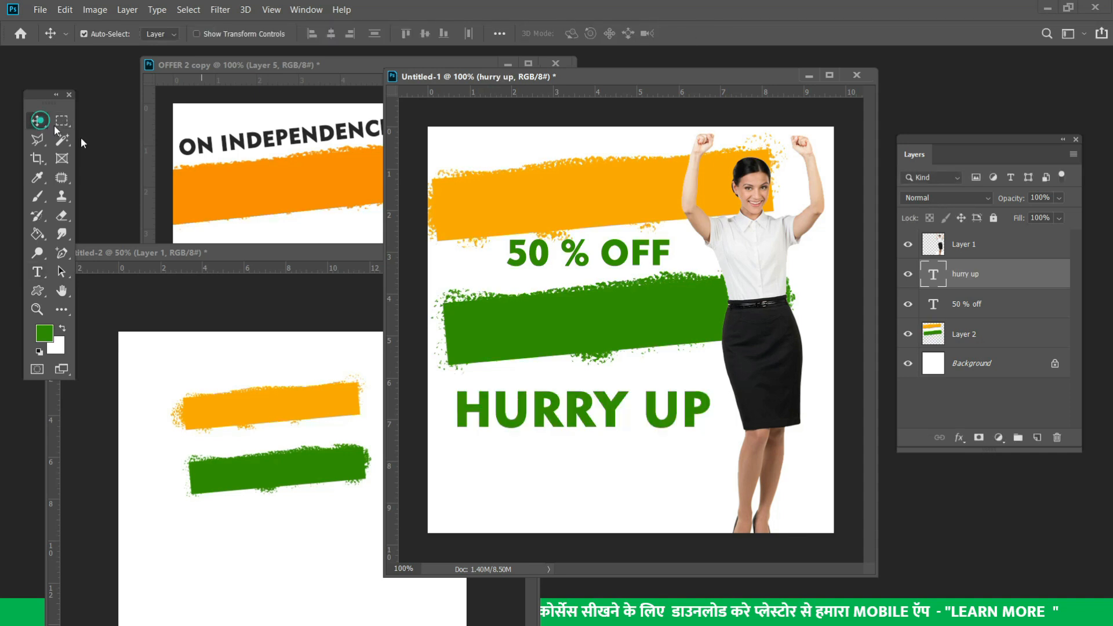
key("ctrl+t")
mouse_move(713, 435)
left_mouse_down()
mouse_move(737, 446)
mouse_move(695, 427)
mouse_move(710, 439)
left_mouse_up()
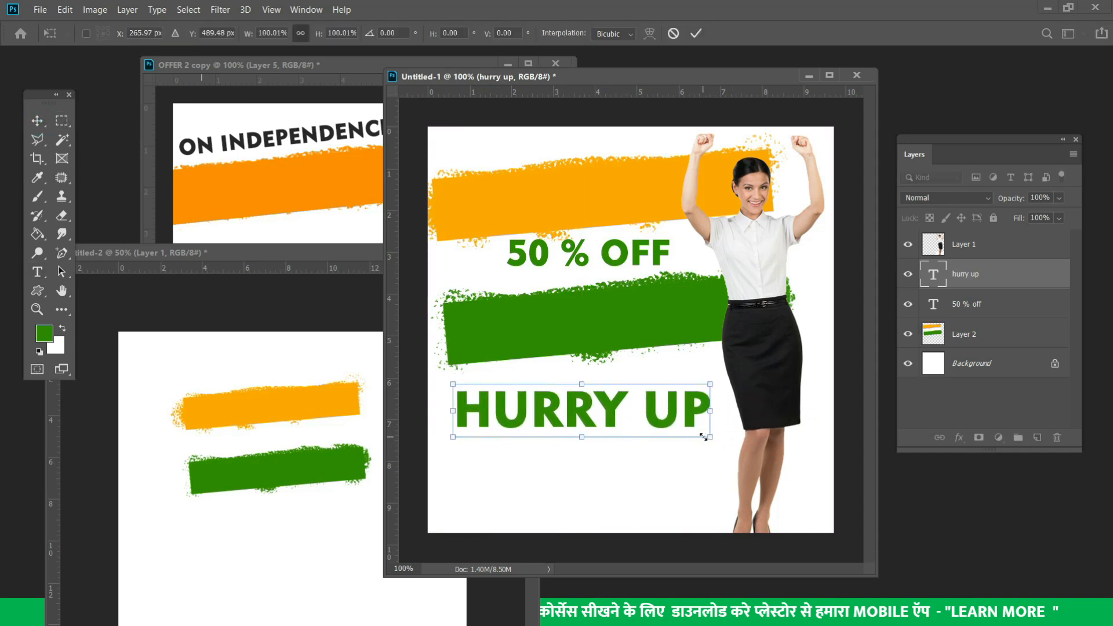
key("Return")
Review the Type tool variants, keeping the Horizontal Type Tool selected
left_click(36, 272)
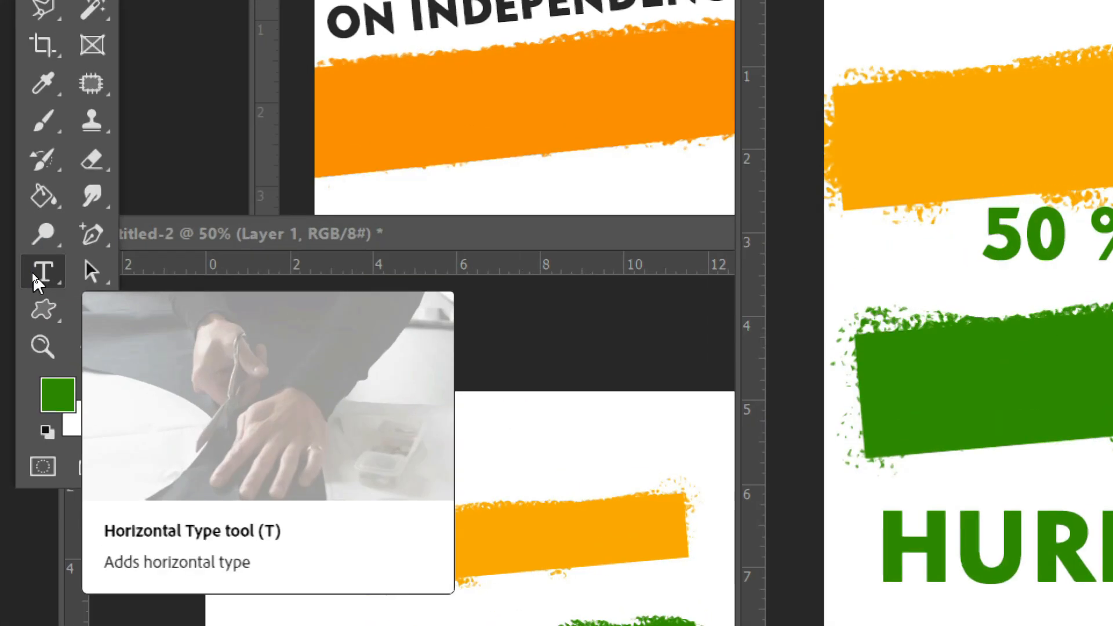
right_click(36, 278)
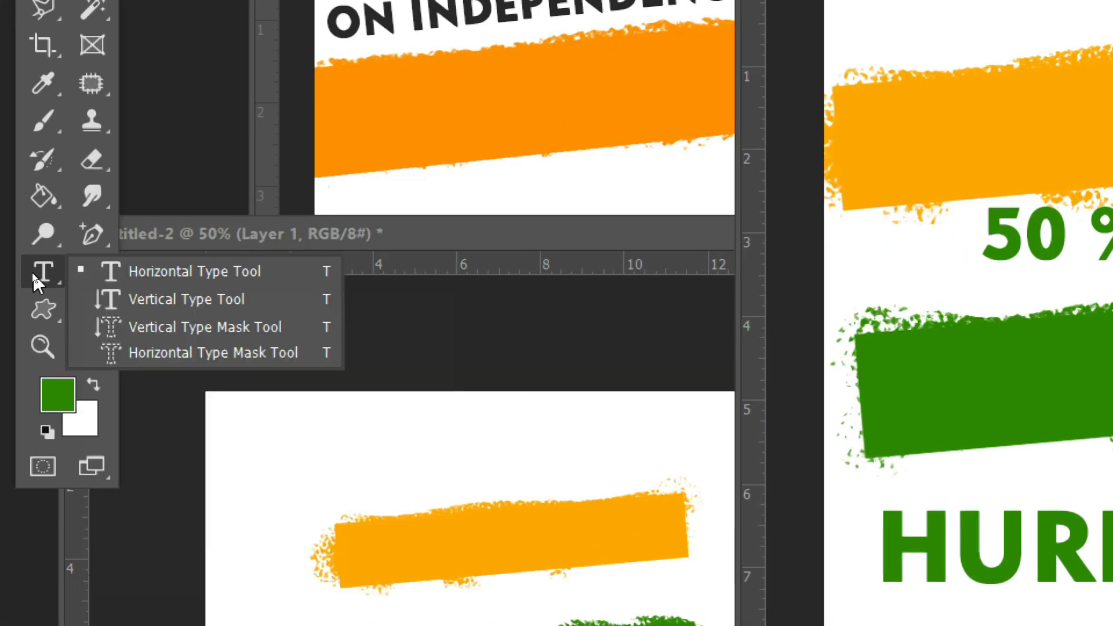
left_click(135, 272)
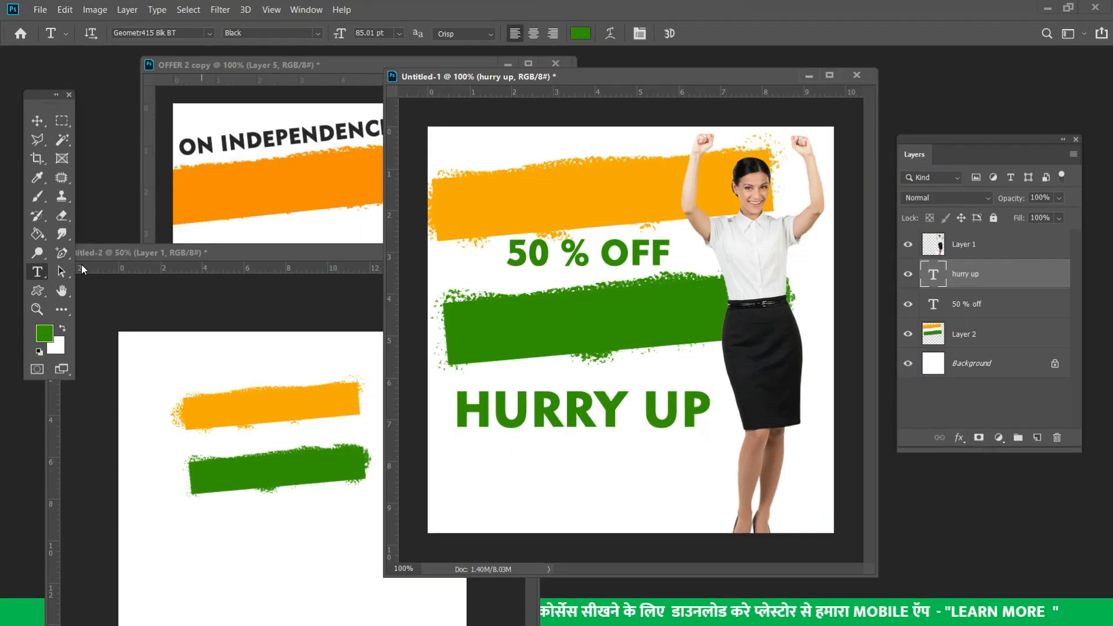
right_click(36, 272)
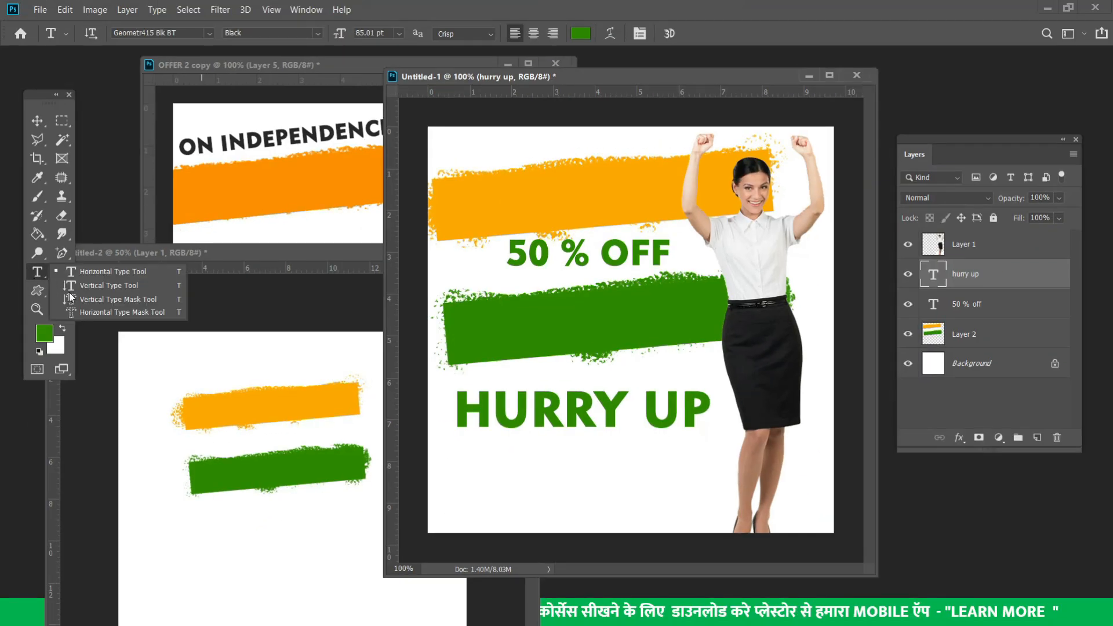
Type 'LIMITED PERIOD OFFER' under HURRY UP and shrink it to 35 pt
left_click(474, 467)
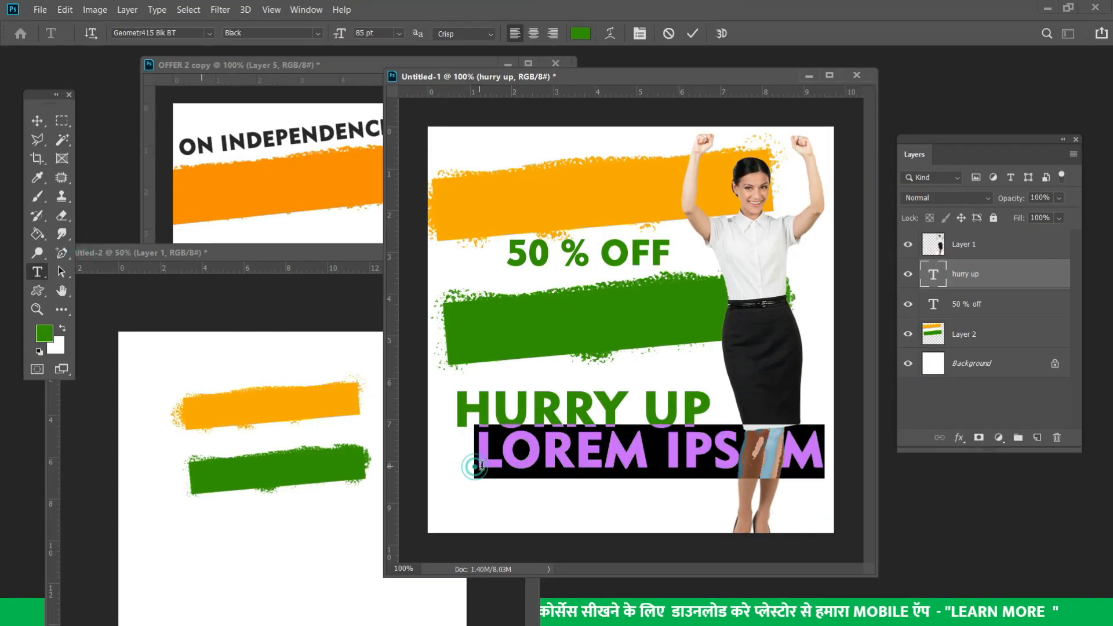
key("BackSpace")
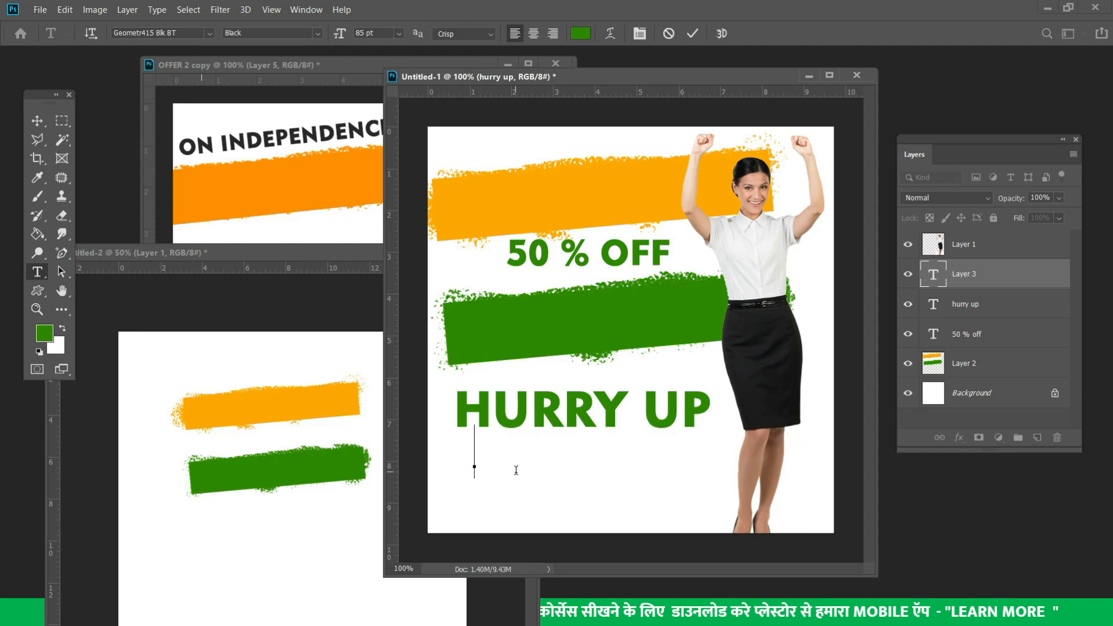
type("LIM")
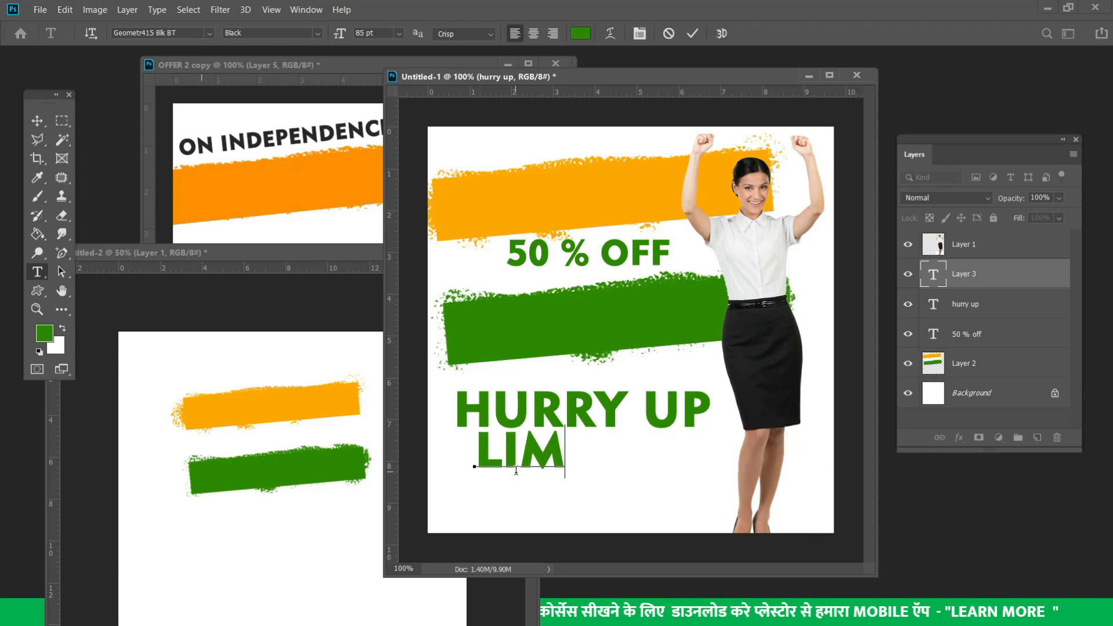
type("ITED PER")
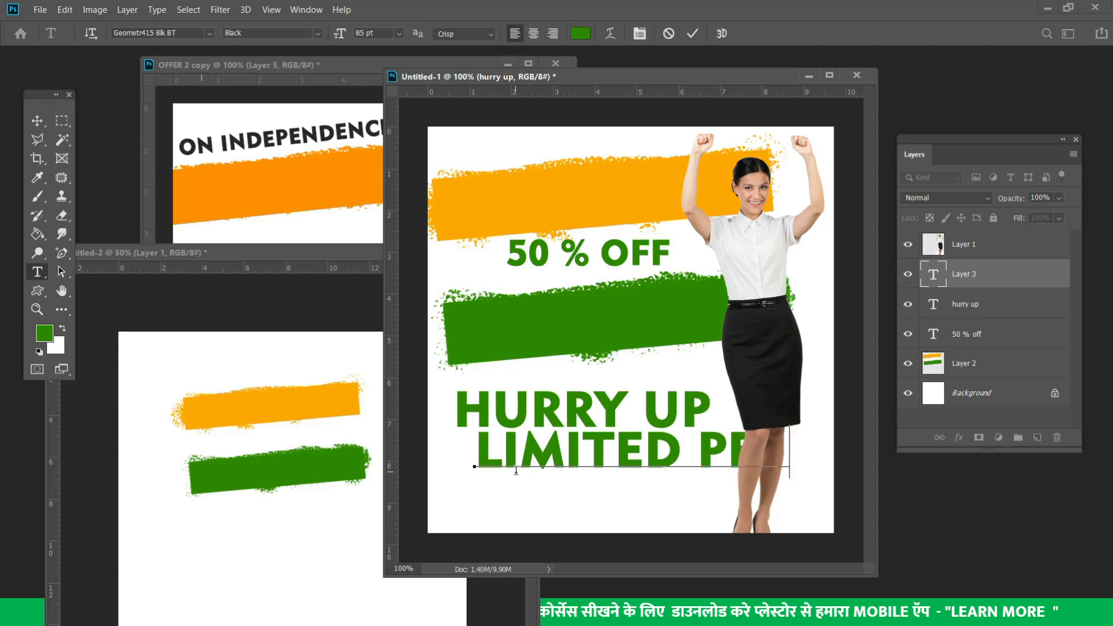
type("IO")
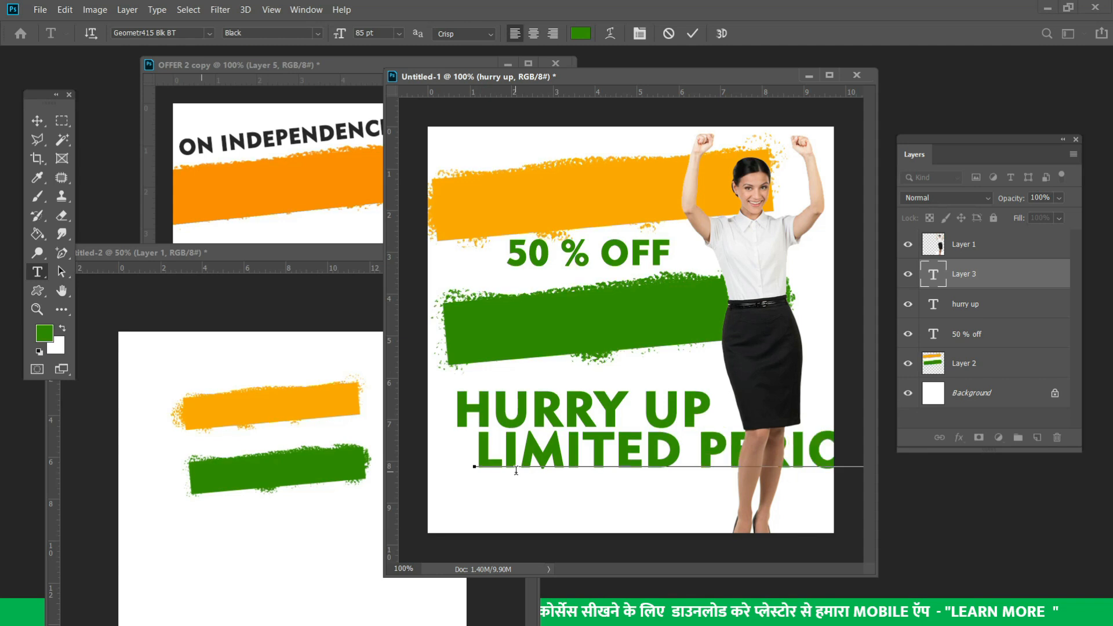
key("ctrl+a")
key("ctrl+shift+comma")
key("ctrl+shift+comma")
key("ctrl+shift+comma")
key("ctrl+shift+comma")
key("ctrl+shift+comma")
key("ctrl+shift+comma")
key("ctrl+shift+comma")
key("ctrl+shift+comma")
key("ctrl+shift+comma")
key("ctrl+shift+comma")
key("ctrl+shift+comma")
key("ctrl+shift+comma")
key("ctrl+shift+comma")
key("ctrl+shift+comma")
key("ctrl+shift+comma")
key("ctrl+shift+comma")
key("ctrl+shift+comma")
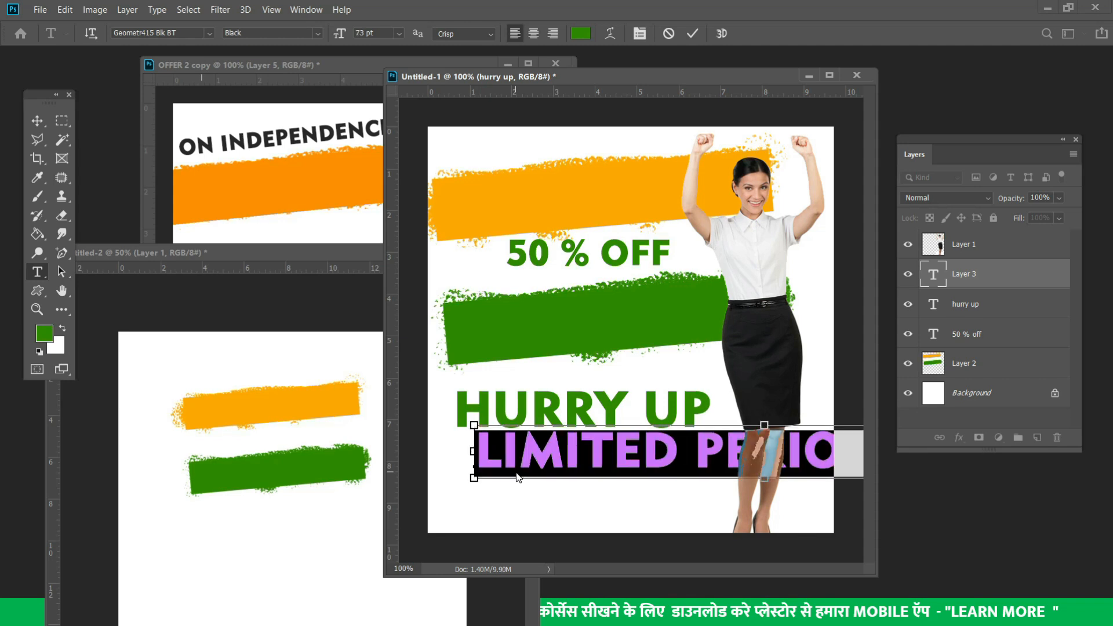
key("ctrl+shift+comma")
key("ctrl+shift+comma")
key("ctrl+shift+comma")
key("ctrl+shift+comma")
key("ctrl+shift+comma")
key("ctrl+shift+comma")
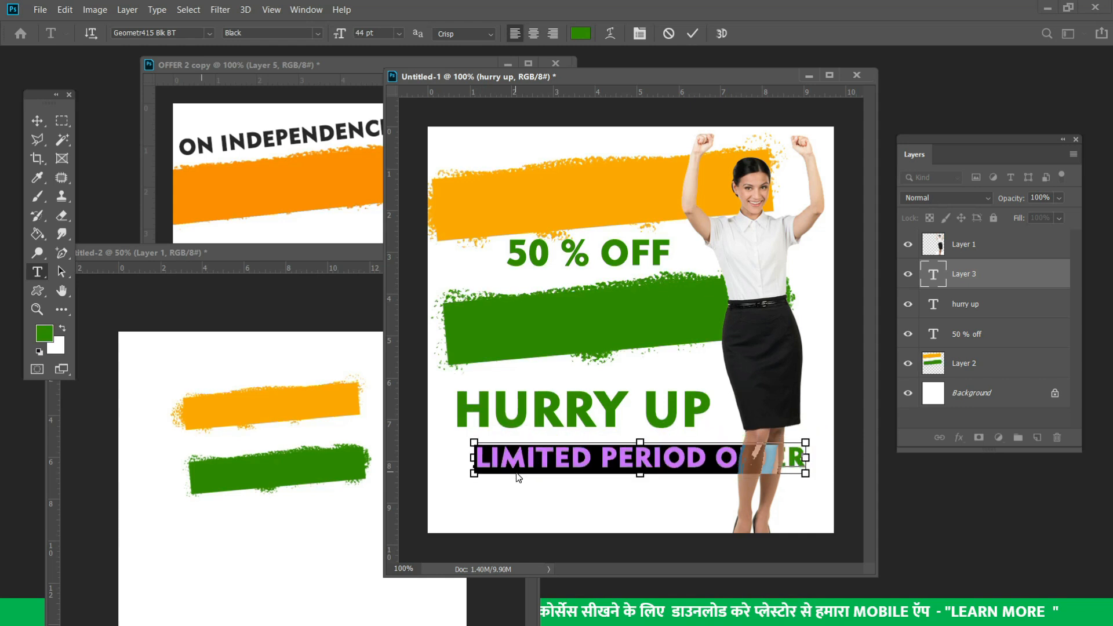
key("ctrl+shift+comma")
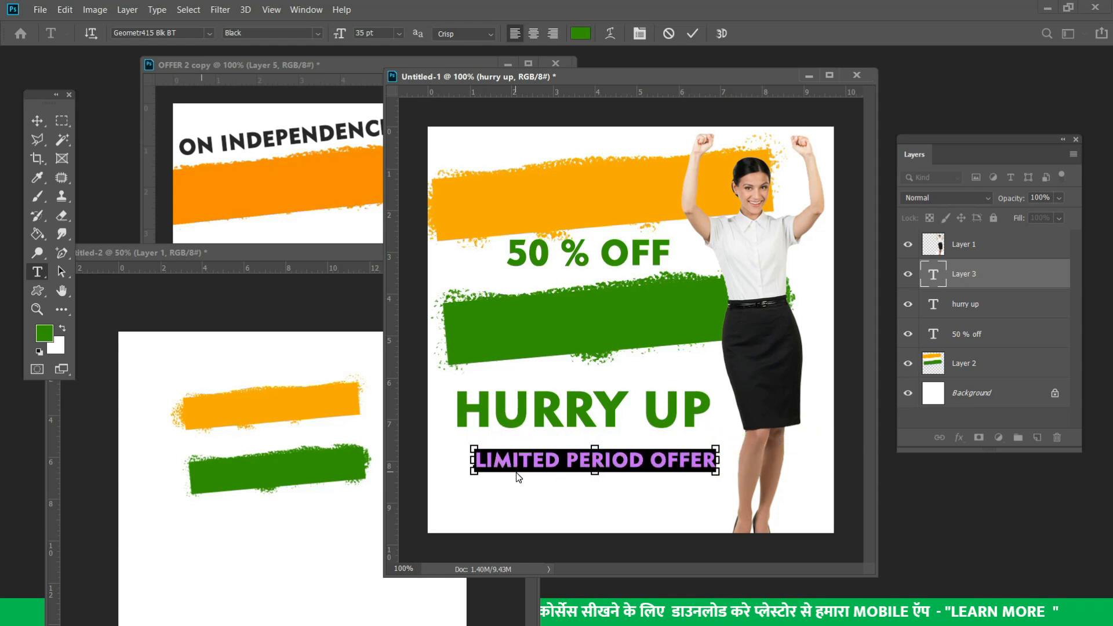
Position LIMITED PERIOD OFFER just beneath HURRY UP and adjust HURRY UP's placement
left_click_drag(593, 422, 577, 416)
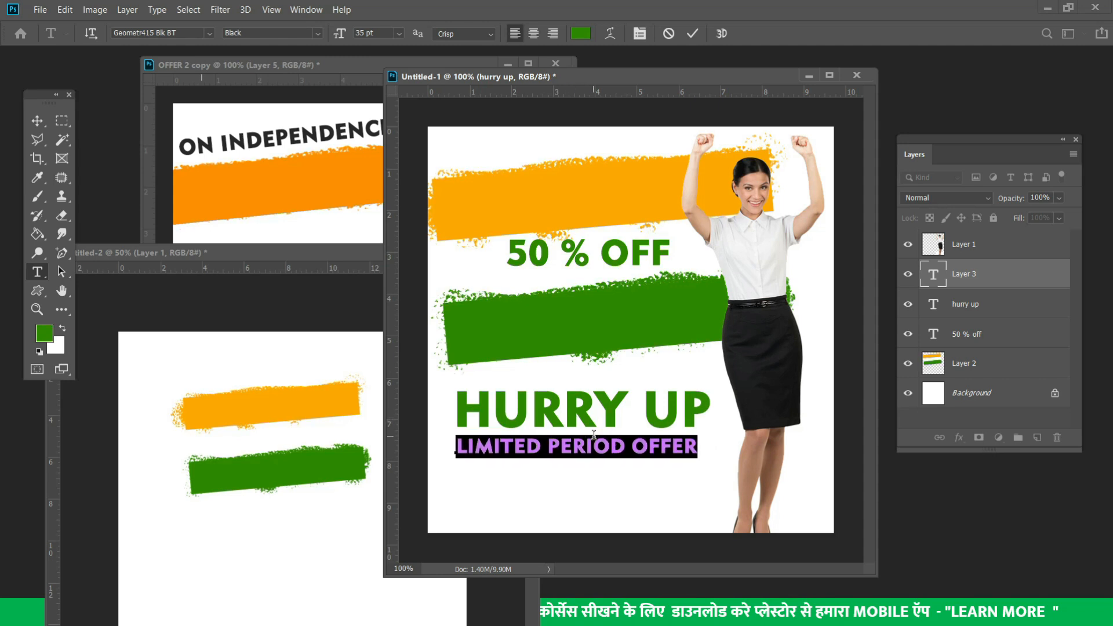
left_click(38, 119)
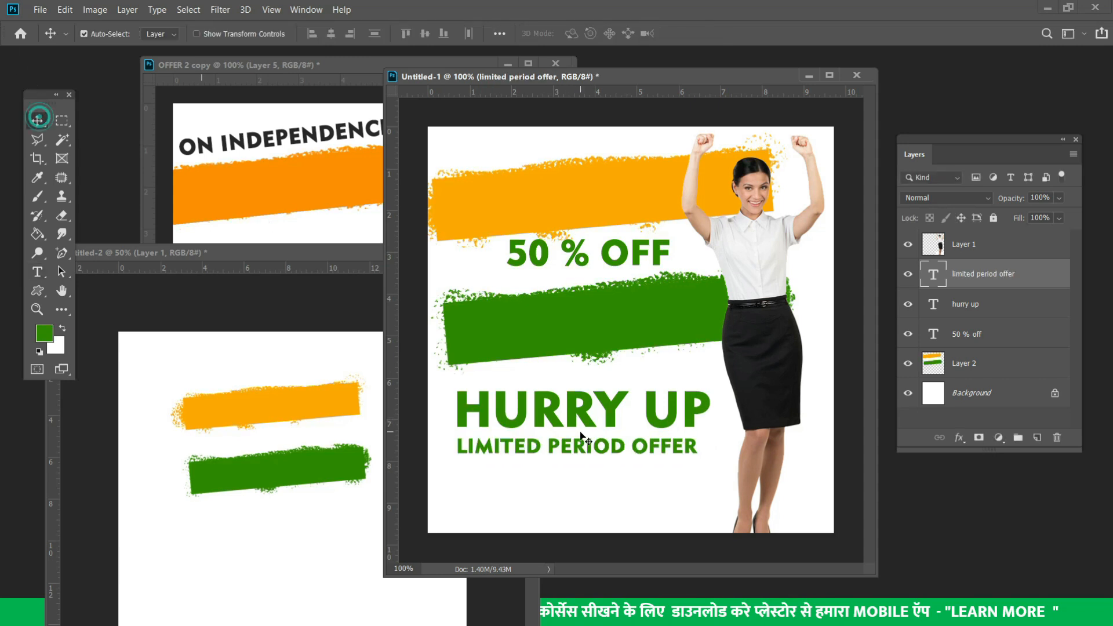
left_click(543, 424)
left_click_drag(661, 450, 655, 462)
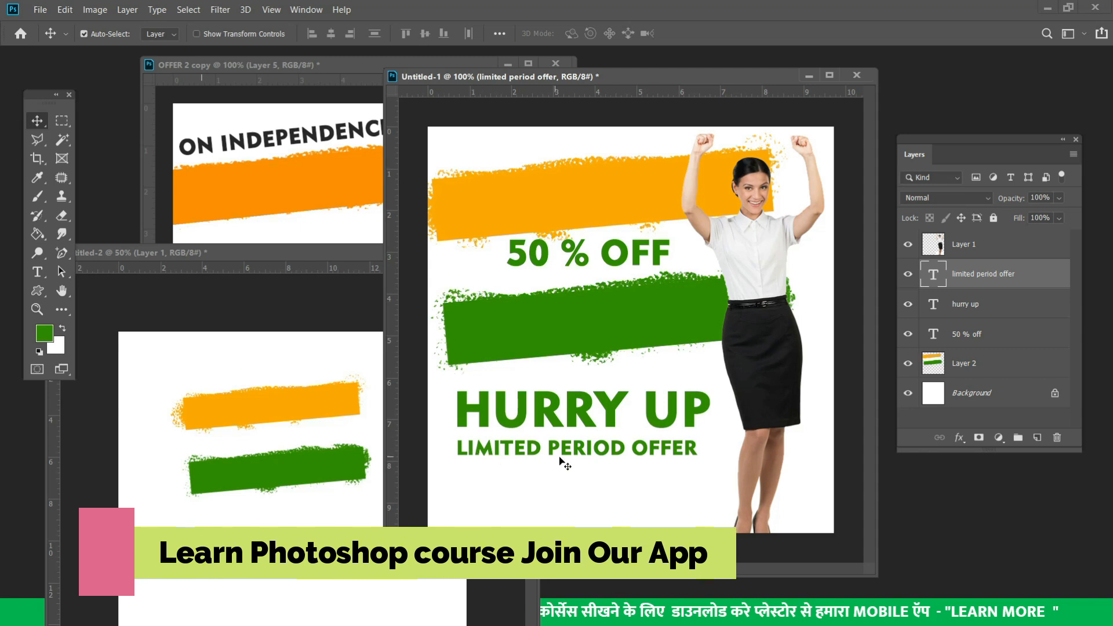
left_click_drag(630, 427, 599, 460)
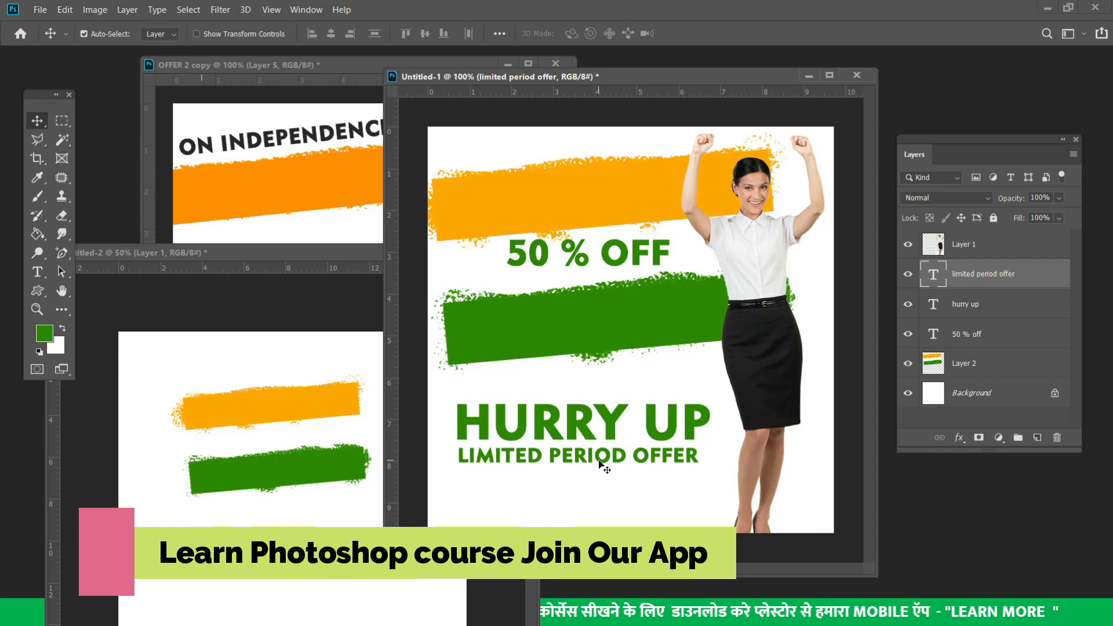
Fill the HURRY UP text with red ff0000
left_click(546, 424)
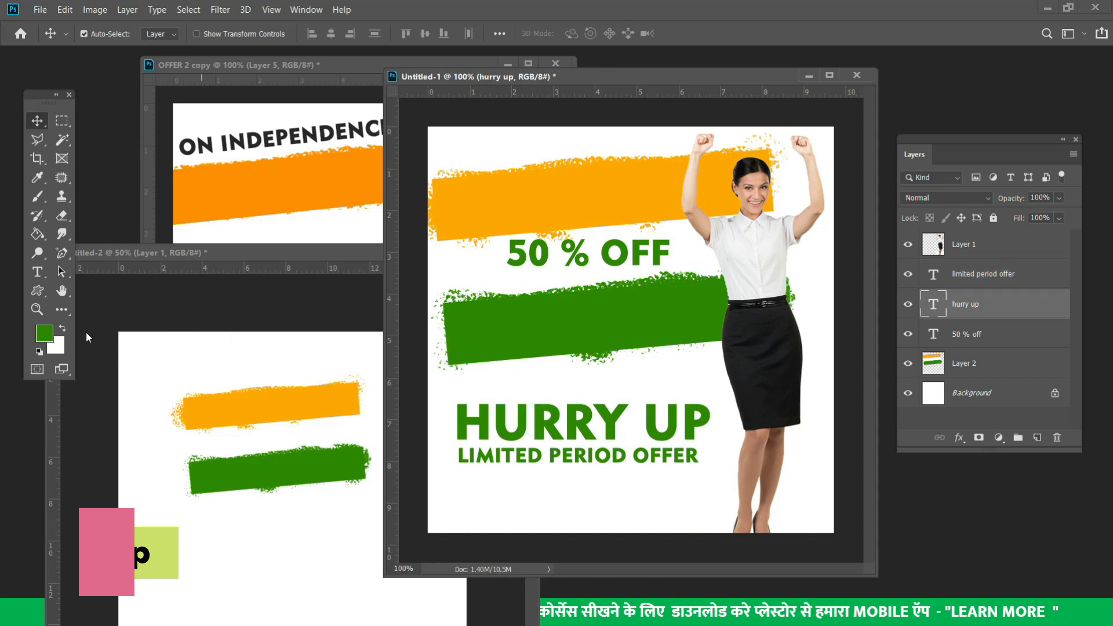
left_click(40, 339)
mouse_move(582, 392)
left_mouse_down()
mouse_move(595, 323)
mouse_move(615, 323)
left_mouse_up()
left_click(728, 319)
key("alt+BackSpace")
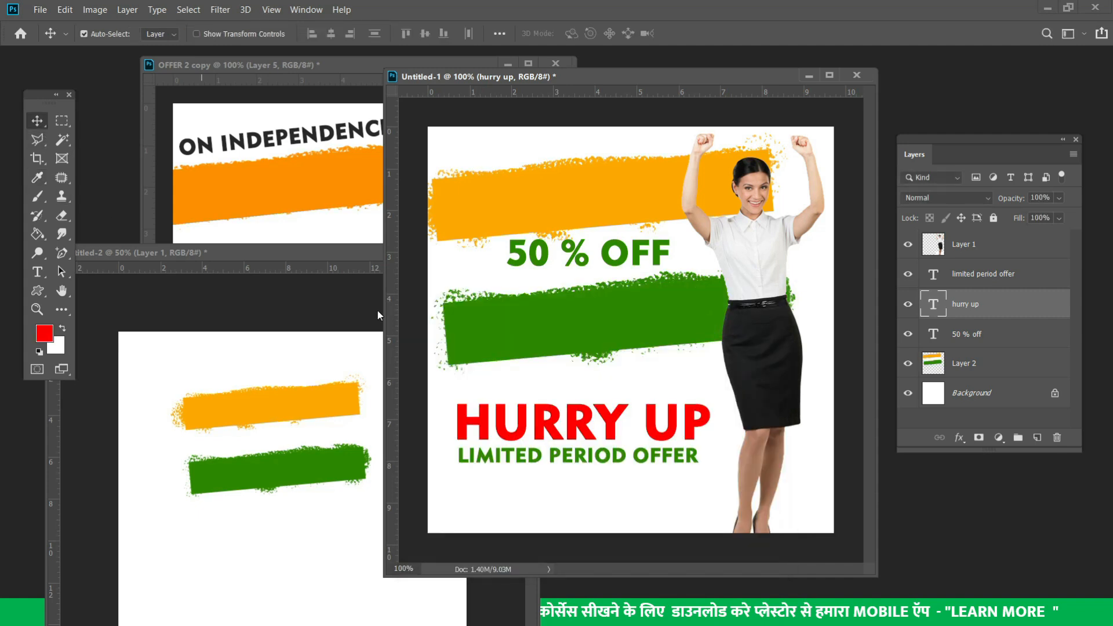
Shift 50 % OFF slightly lower and fill it with dark blue 0d2c86
left_click_drag(539, 259, 530, 271)
left_click(46, 334)
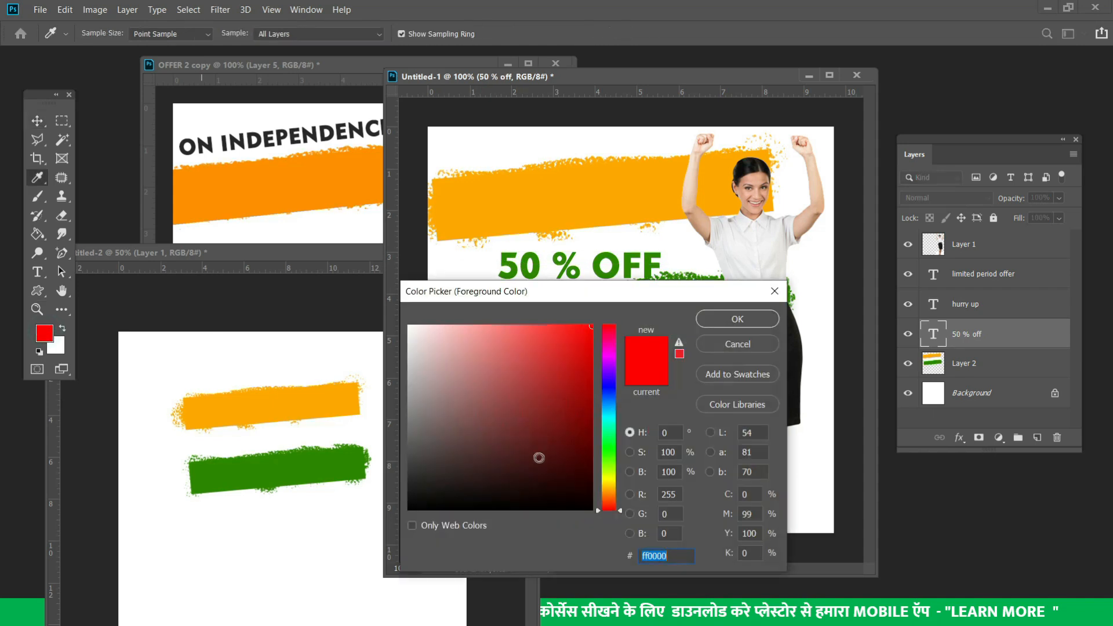
left_click(606, 395)
left_click(586, 374)
mouse_move(592, 386)
left_mouse_down()
mouse_move(559, 386)
mouse_move(575, 413)
left_mouse_up()
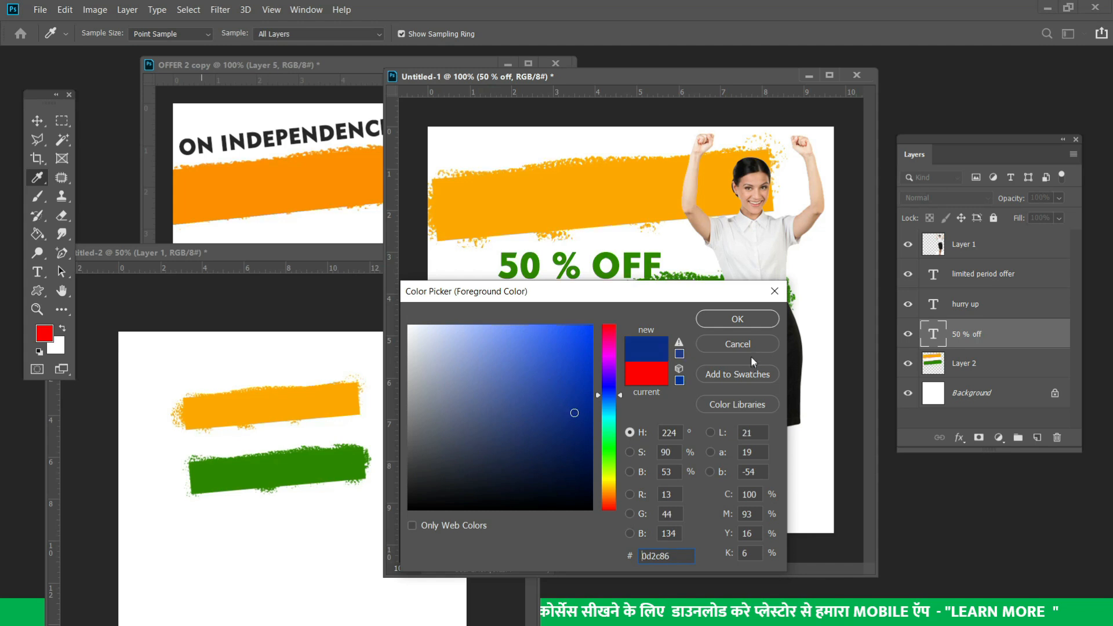
left_click(737, 319)
key("v")
key("alt+BackSpace")
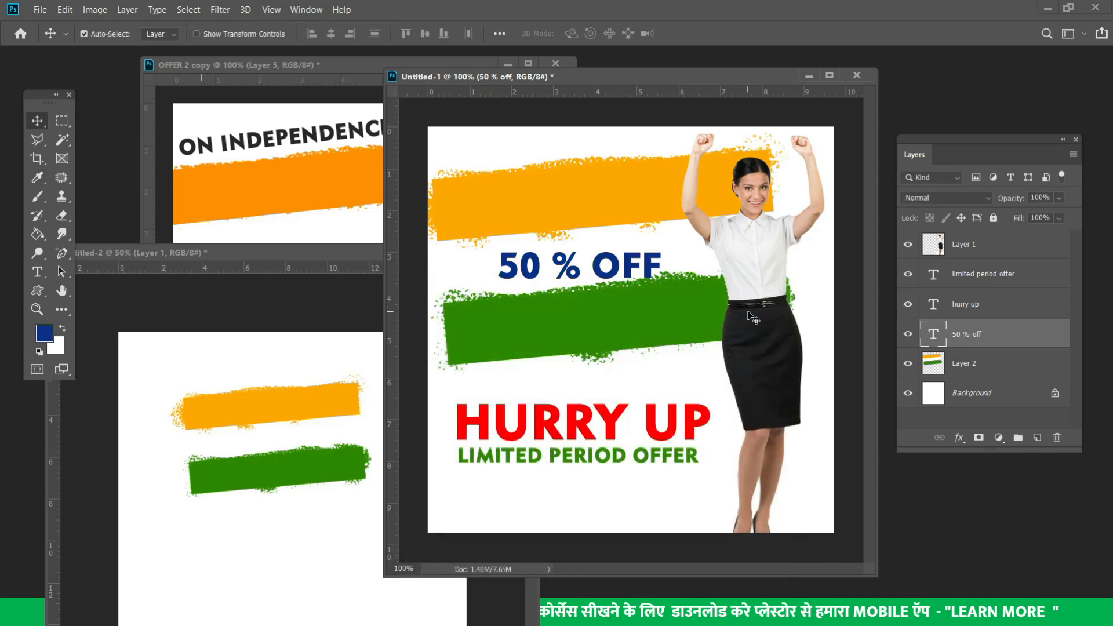
key("ctrl+t")
Rotate 50 % OFF about -6° upward, scale it to 124%, then refine its tilt
left_click_drag(676, 236, 672, 225)
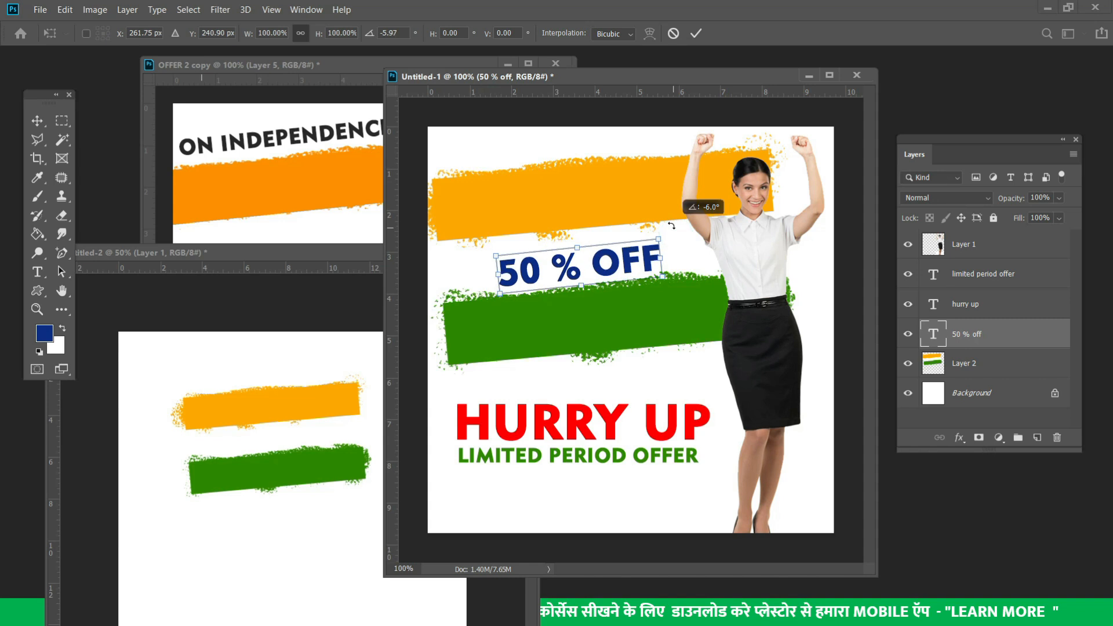
left_click_drag(494, 257, 457, 250)
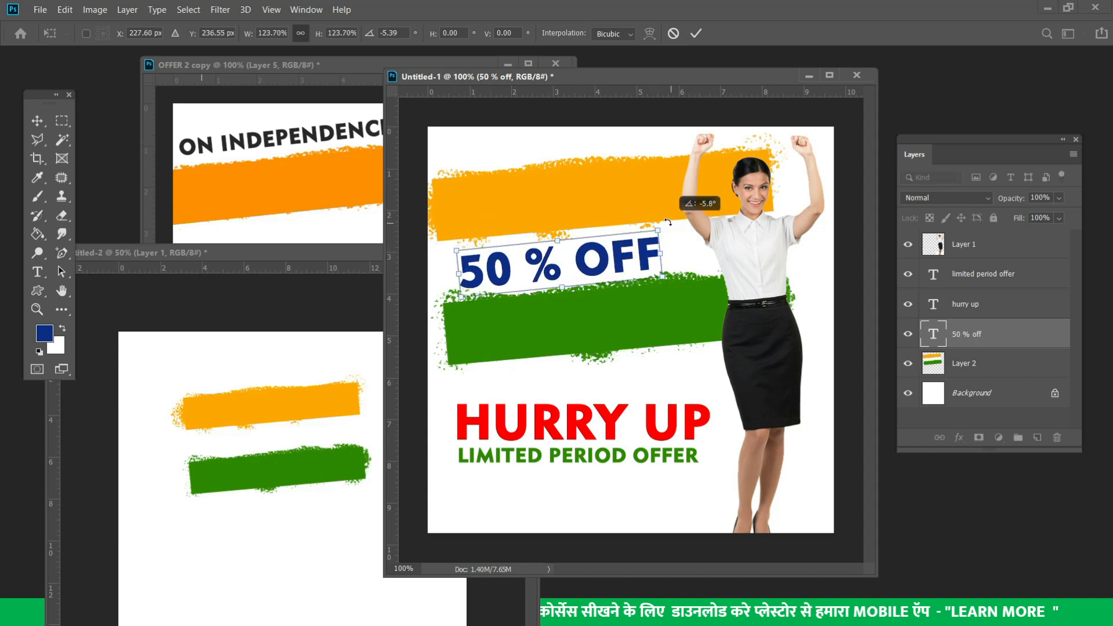
key("Return")
key("ctrl+t")
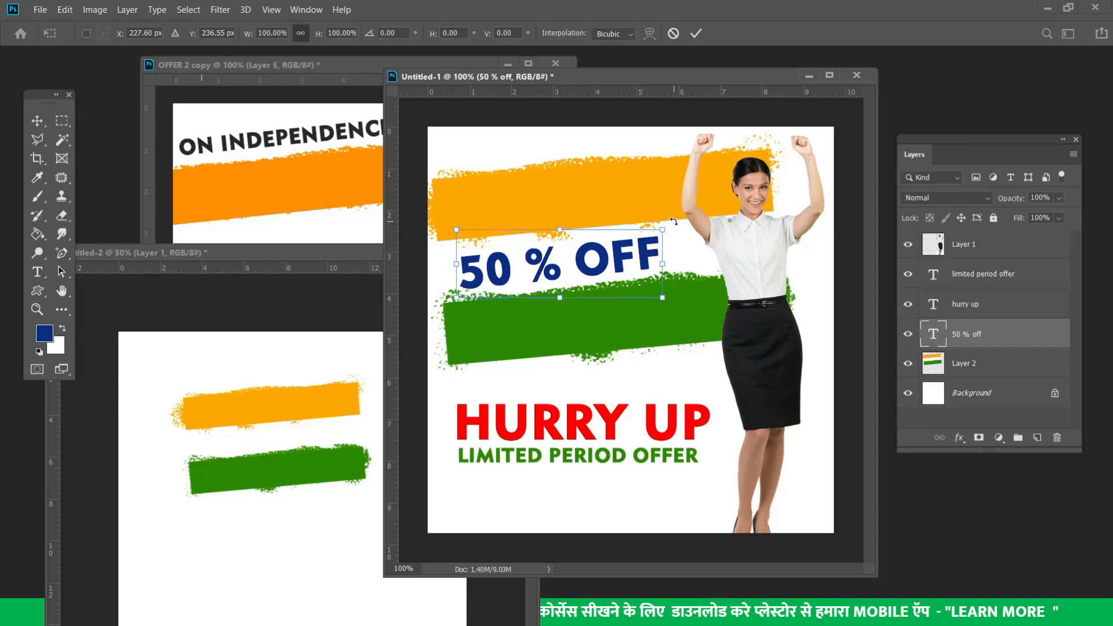
mouse_move(674, 222)
left_mouse_down()
mouse_move(671, 200)
mouse_move(674, 257)
mouse_move(674, 222)
left_mouse_up()
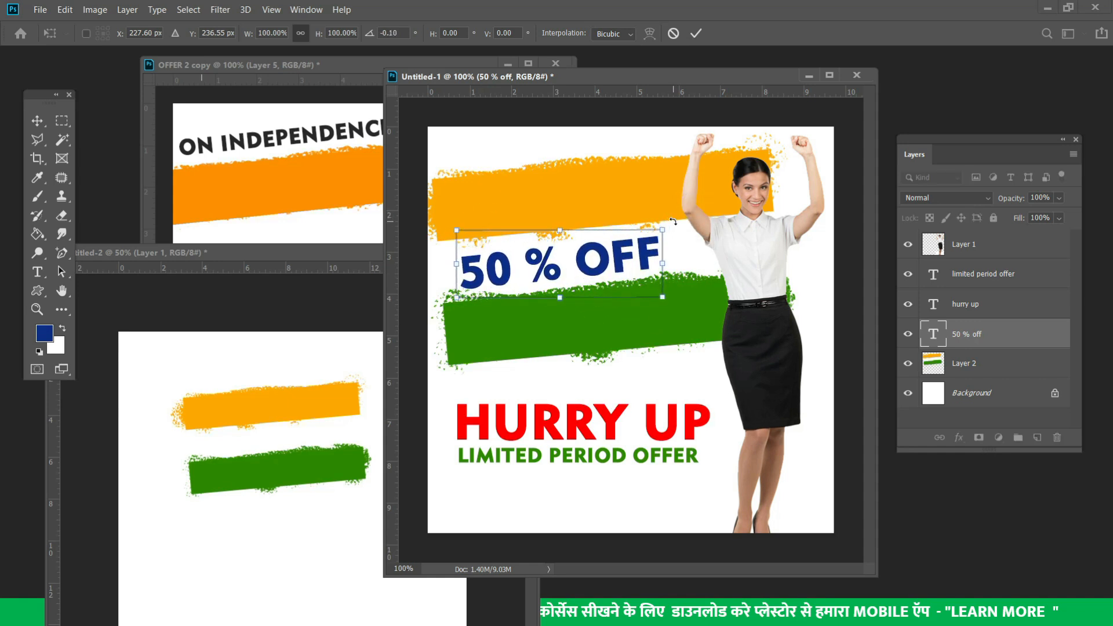
key("Return")
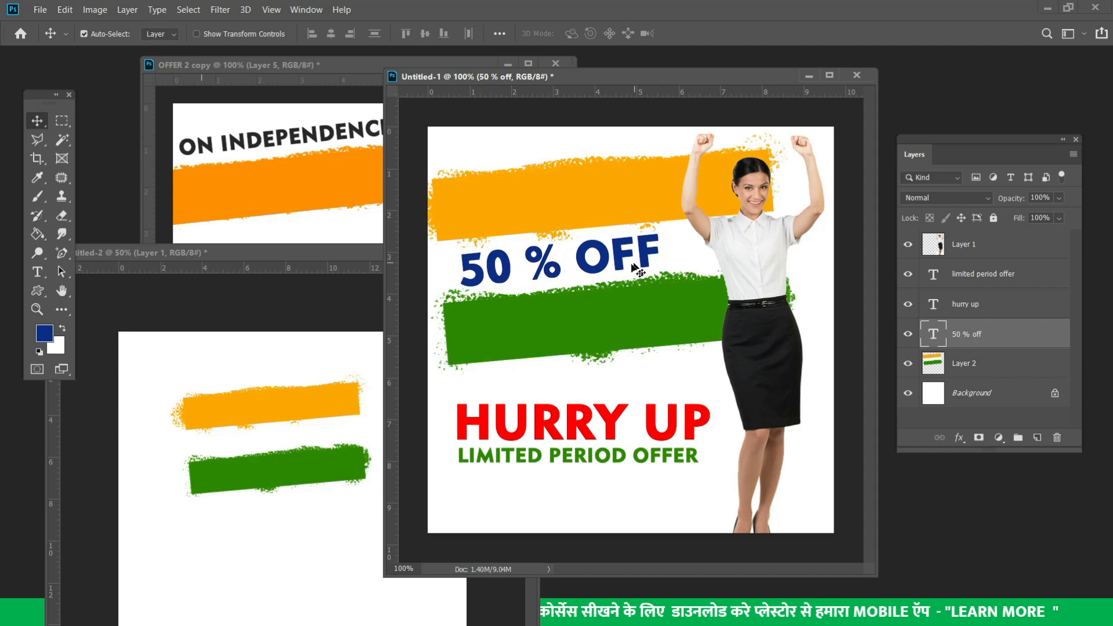
Move HURRY UP and LIMITED PERIOD OFFER lower on the poster
left_click_drag(566, 460, 566, 474)
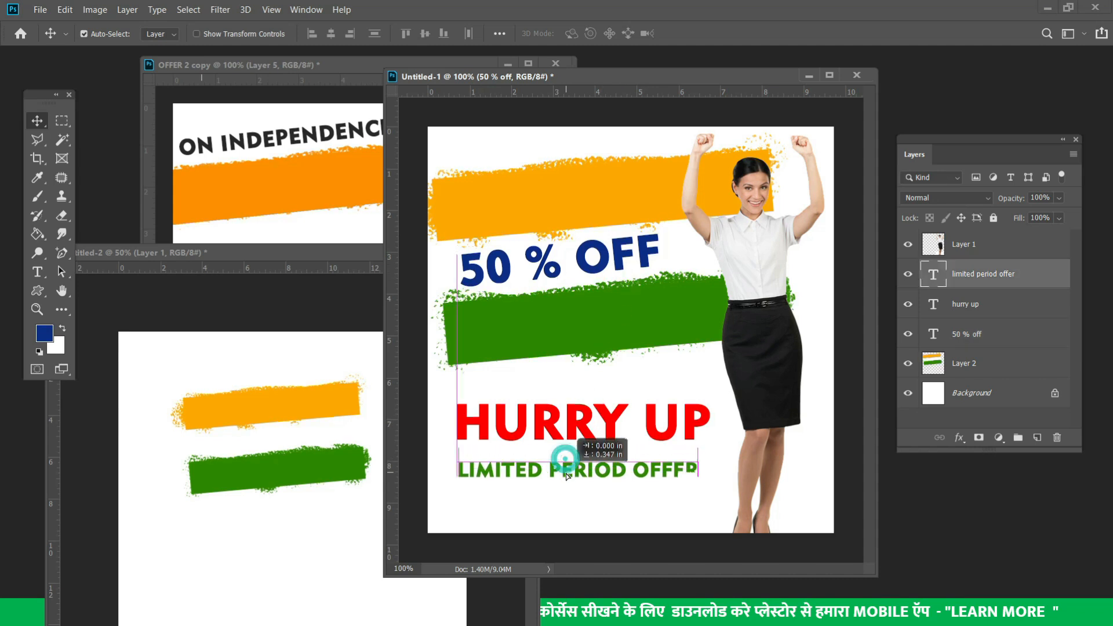
left_click_drag(574, 426, 574, 442)
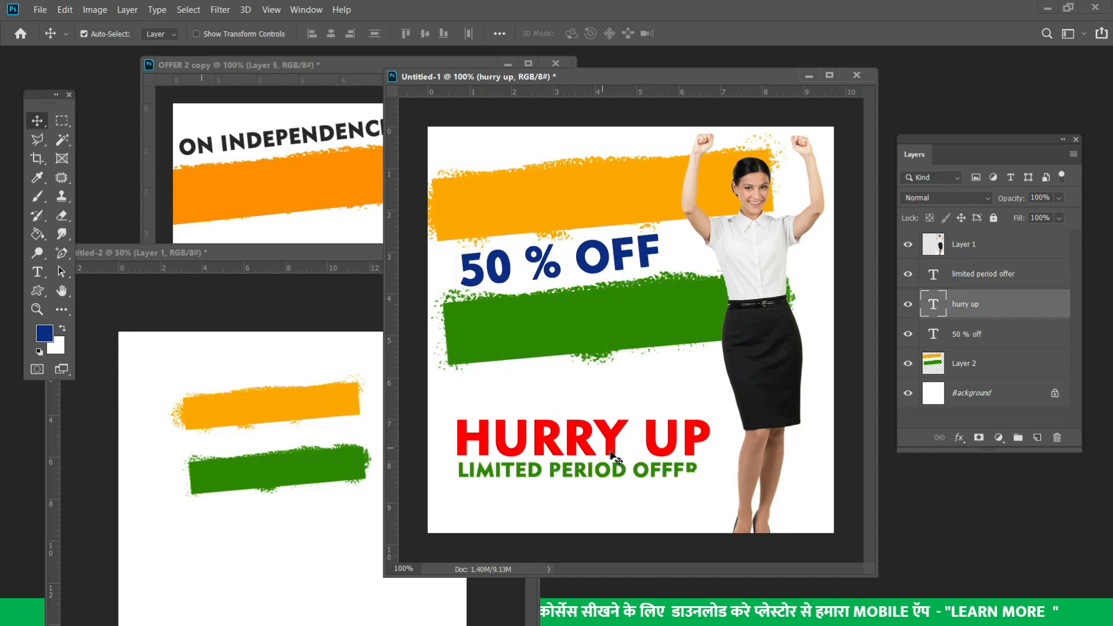
left_click_drag(680, 475, 675, 443)
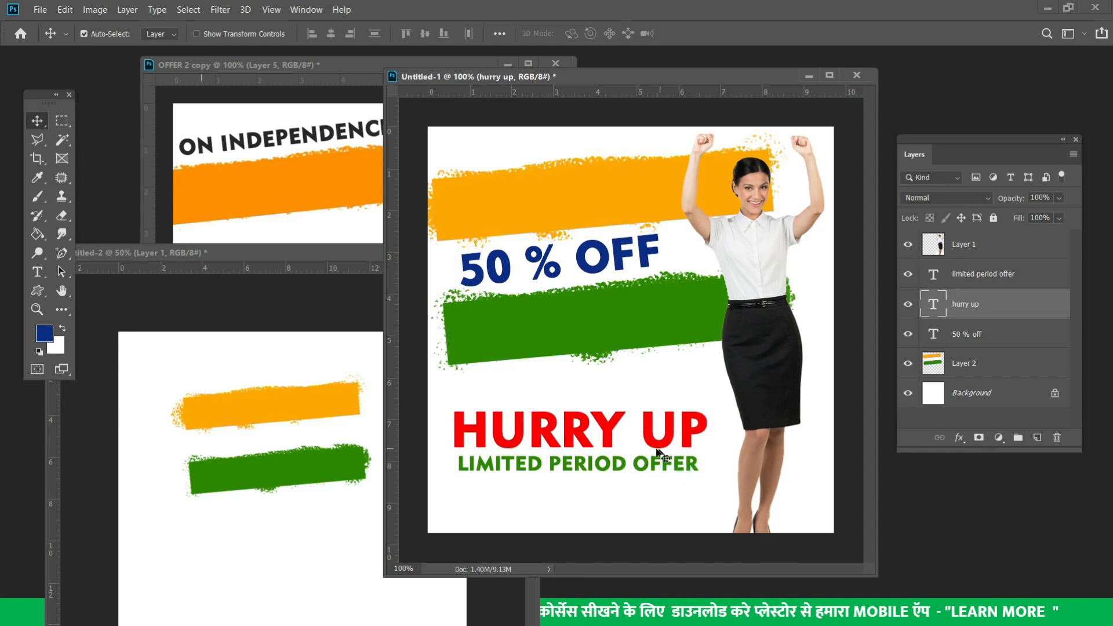
Add the red ON INDENPENDENCE DAY headline at the poster top, fixing its last letter, at 30 pt
left_click(35, 272)
left_click(456, 164)
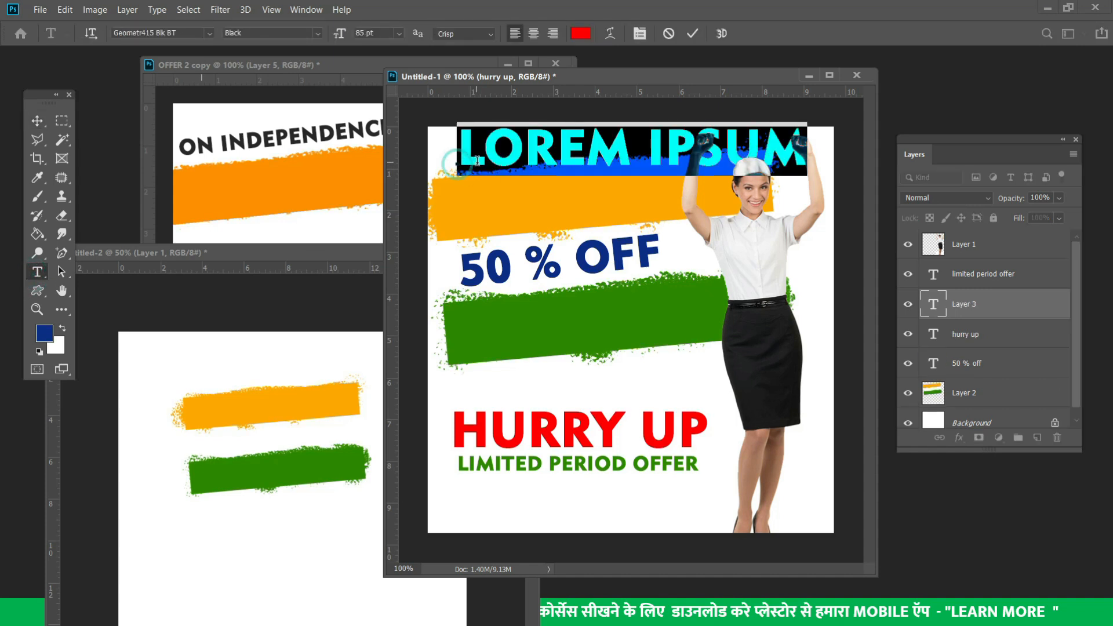
type("ON INDE")
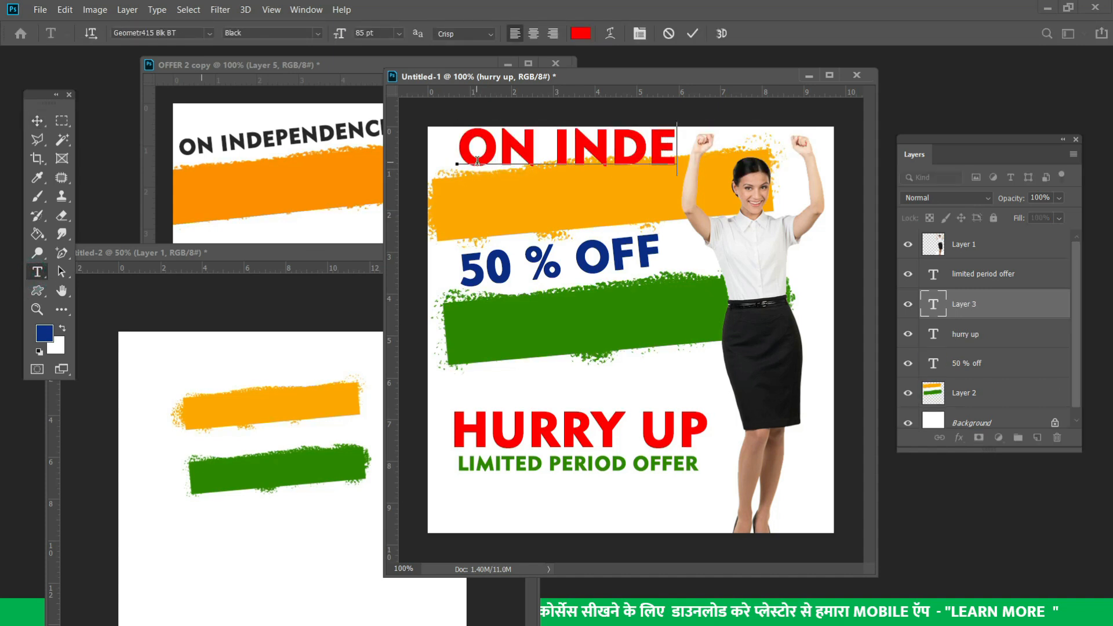
type("NPEND")
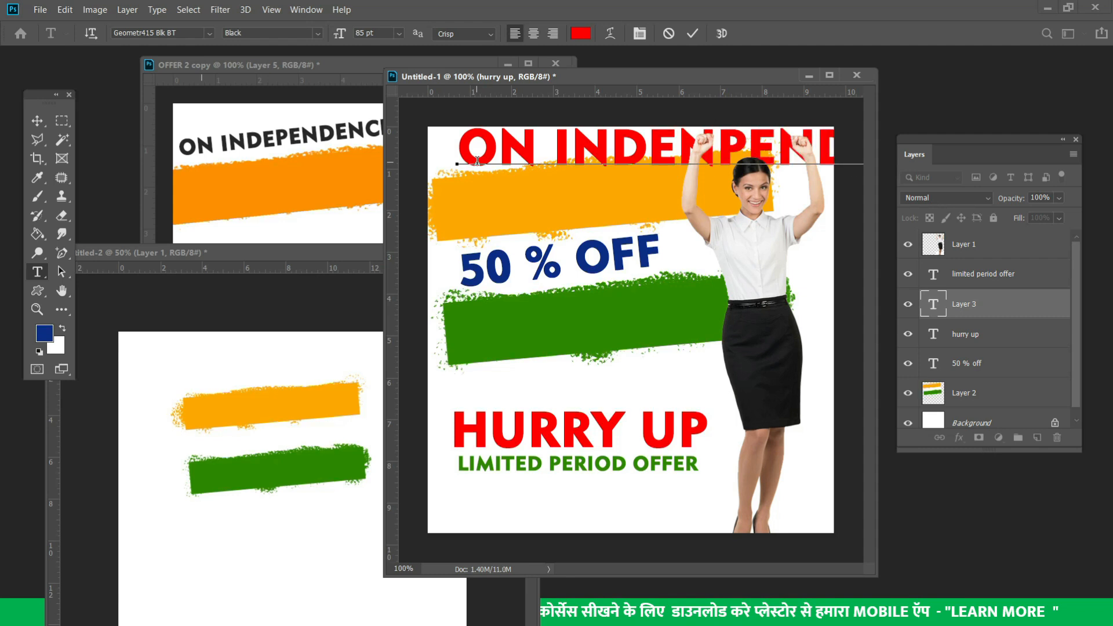
key("ctrl+a")
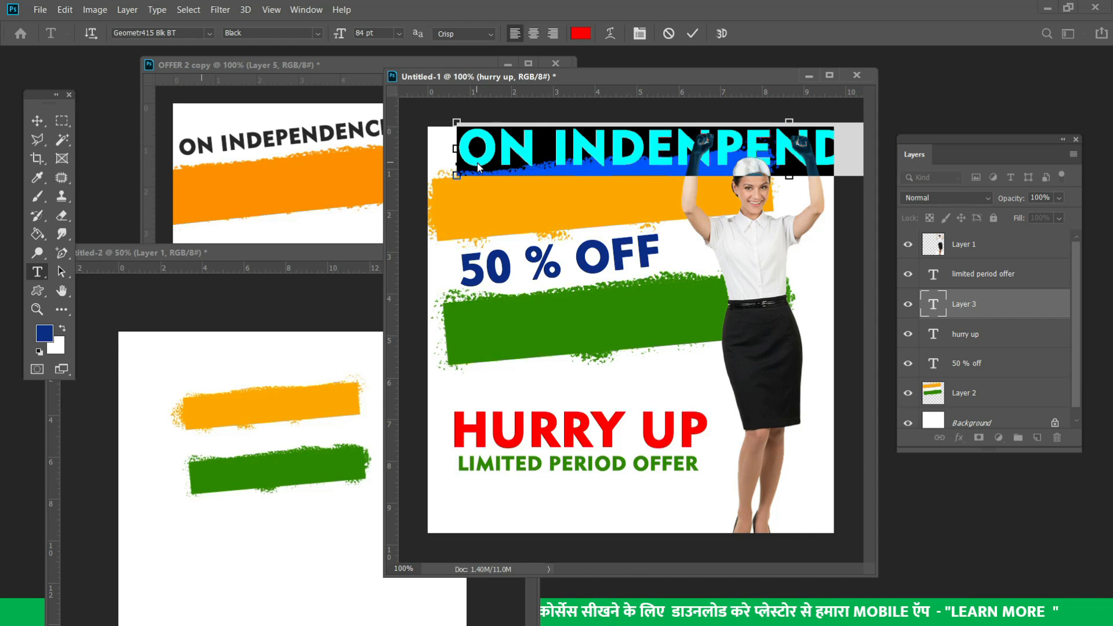
key("ctrl+shift+comma")
key("ctrl+shift+comma")
key("ctrl+shift+comma")
key("ctrl+shift+comma")
key("ctrl+shift+comma")
key("ctrl+shift+comma")
key("ctrl+shift+comma")
key("ctrl+shift+comma")
key("ctrl+shift+comma")
key("ctrl+shift+comma")
key("ctrl+shift+comma")
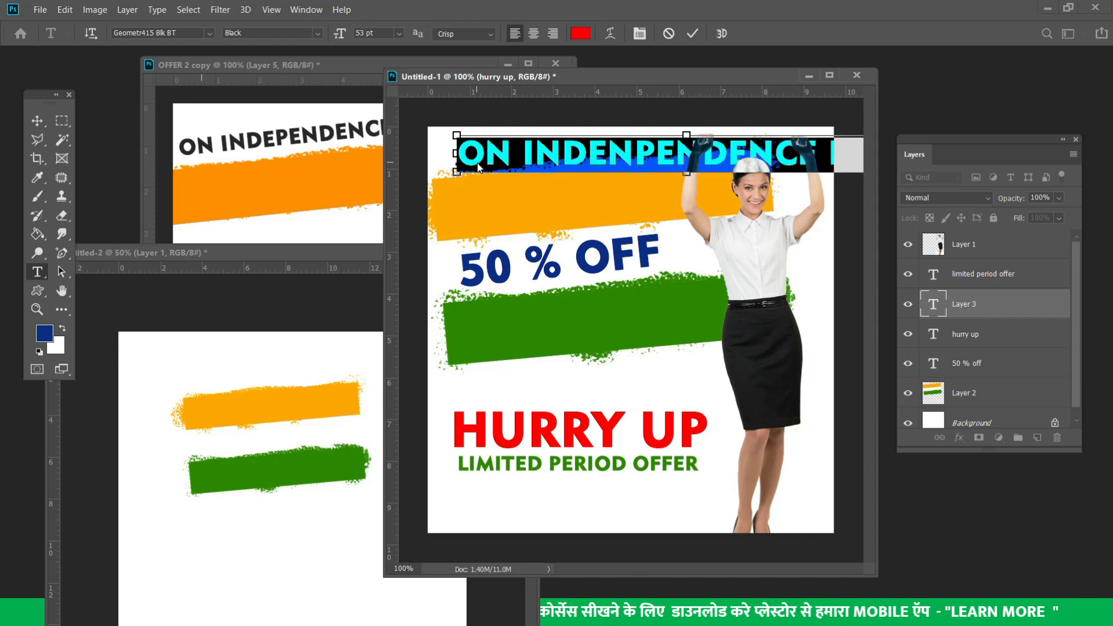
key("ctrl+shift+comma")
key("ctrl+shift+comma")
key("ctrl+shift+comma")
key("ctrl+shift+comma")
key("ctrl+shift+comma")
key("ctrl+shift+comma")
key("ctrl+shift+comma")
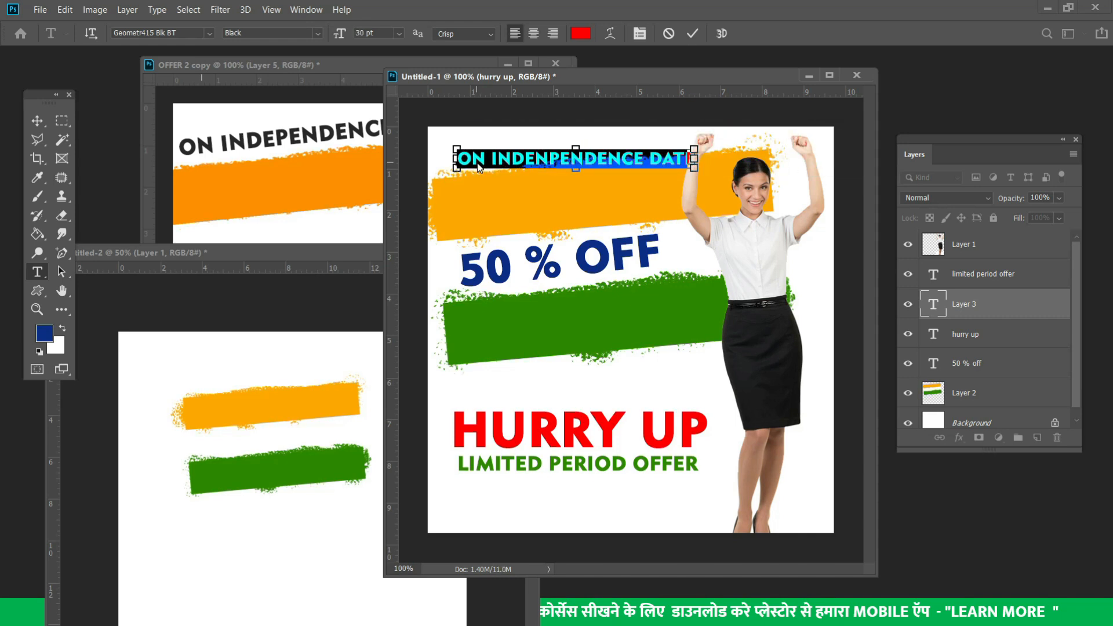
key("End")
key("BackSpace")
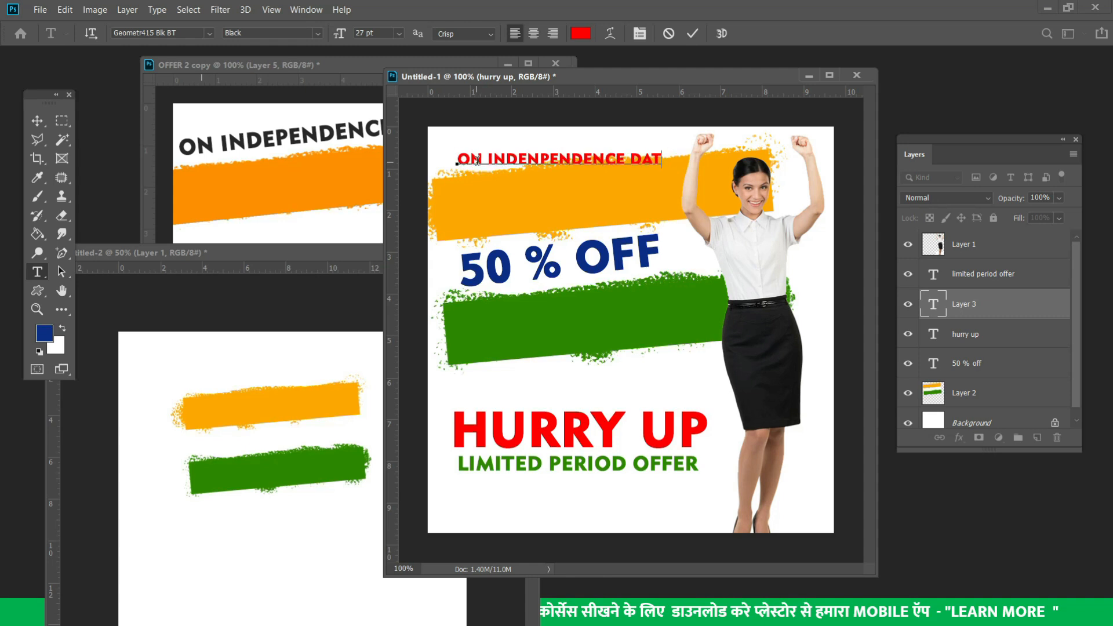
key("ctrl+a")
key("ctrl+shift+period")
key("ctrl+shift+period")
key("ctrl+shift+period")
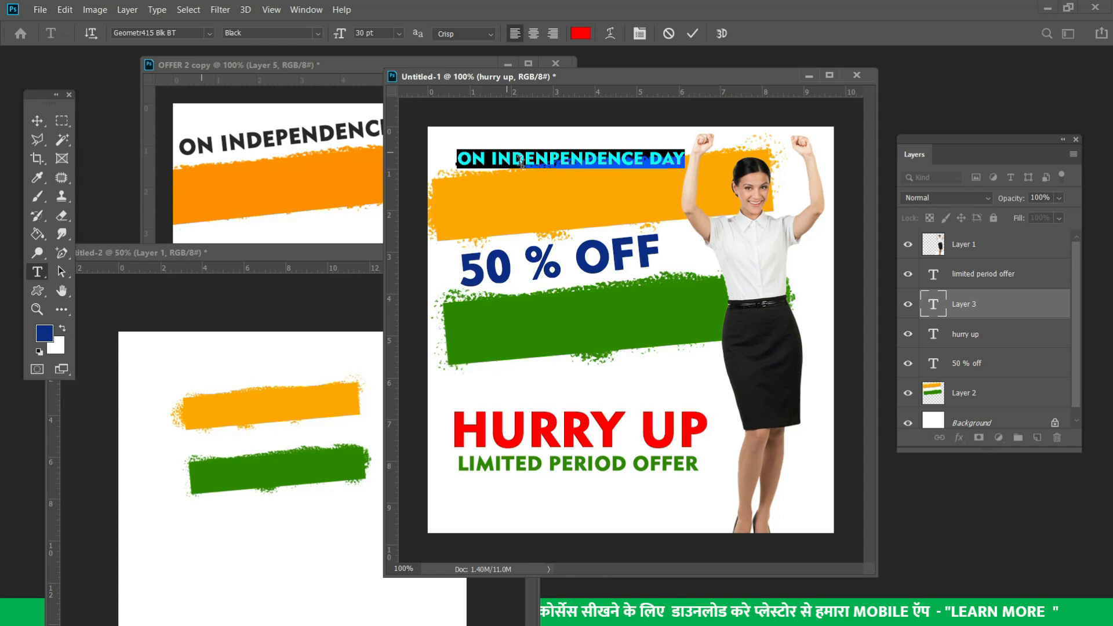
Move the headline up-left above the orange band and tilt it about −4.6°
left_click_drag(532, 207, 517, 202)
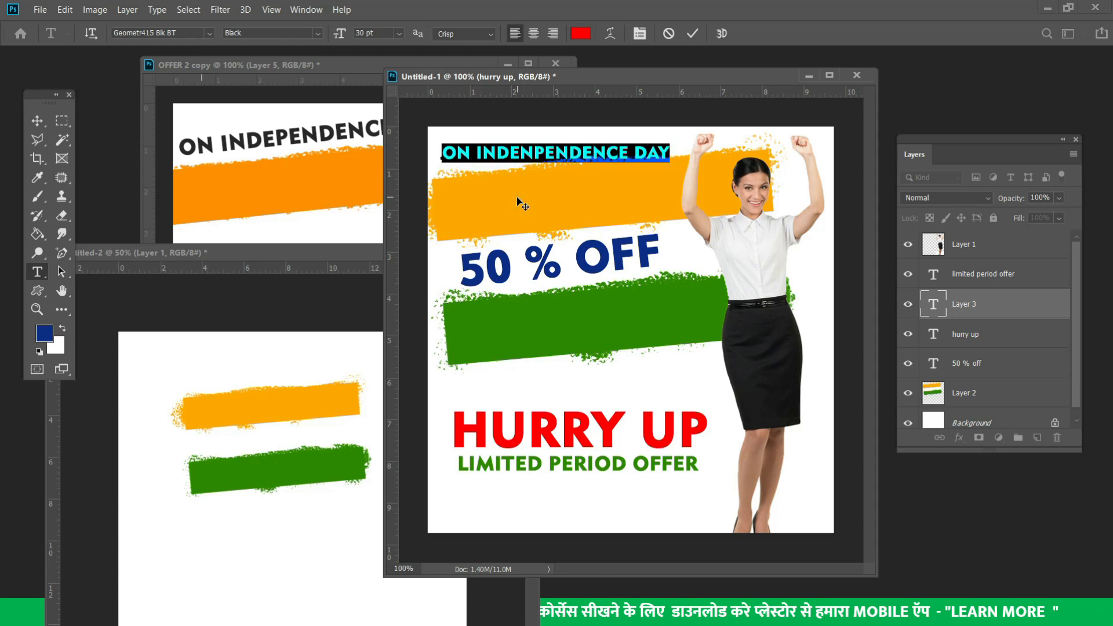
left_click(42, 122)
key("ctrl+t")
left_click_drag(724, 138, 694, 125)
key("Up")
key("Up")
key("Up")
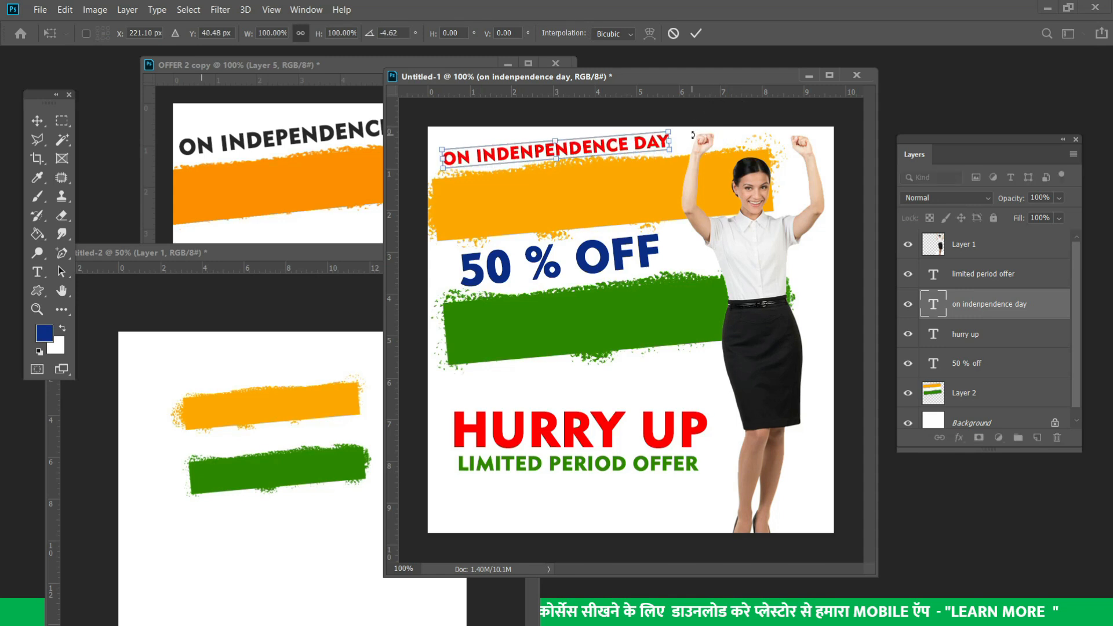
key("Return")
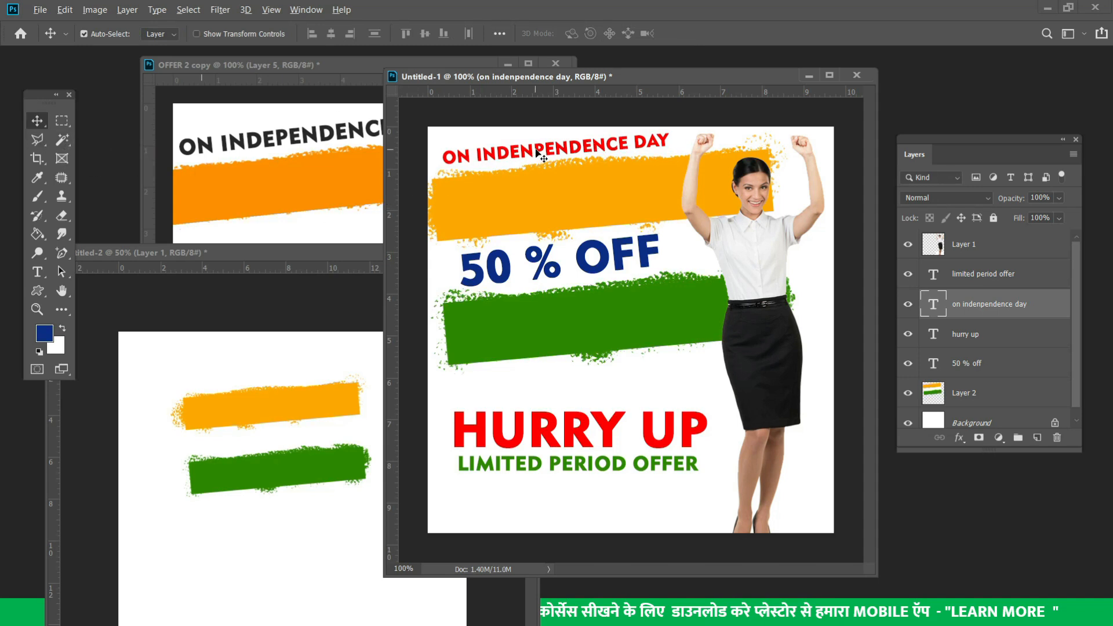
Copy the headline below the green band and retype it as OFFER ON ALL PRODUCTS
left_click_drag(537, 152, 552, 355)
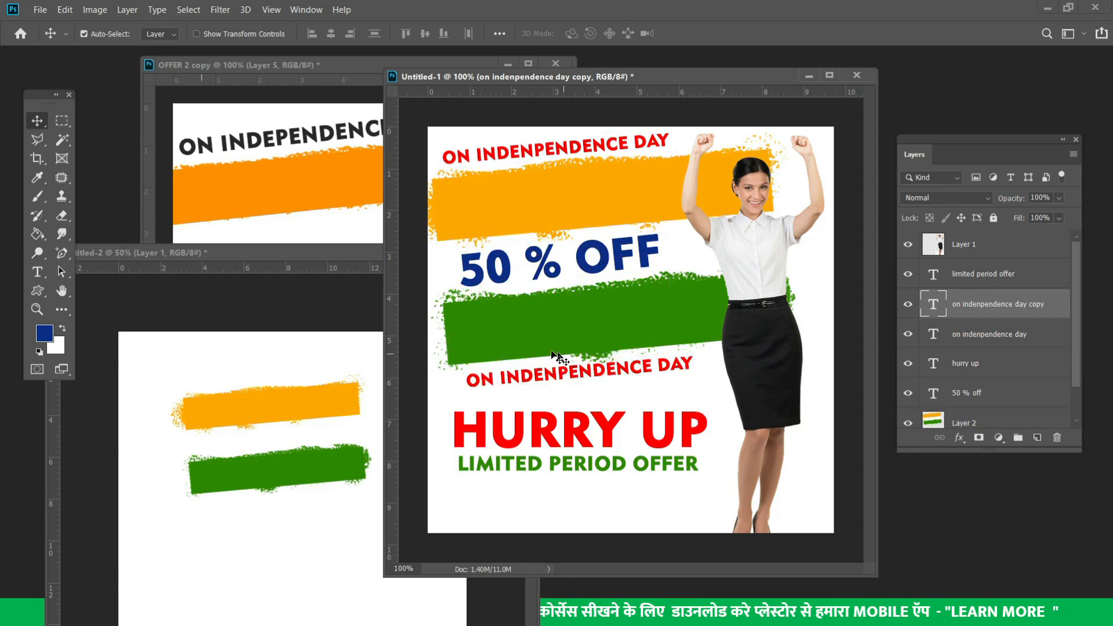
left_click(37, 272)
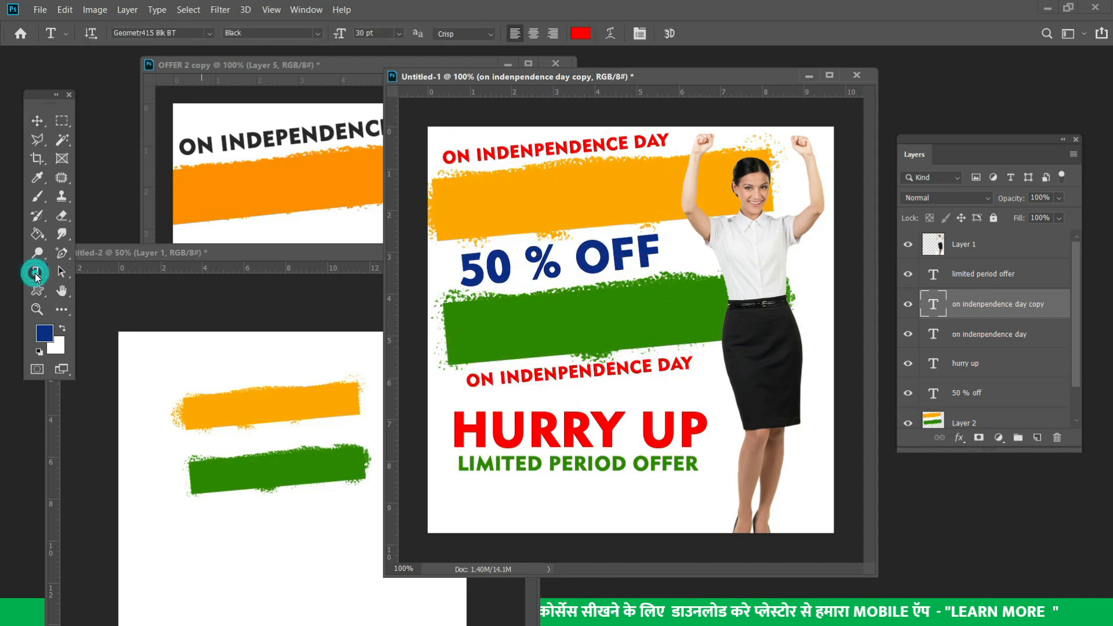
left_click(508, 379)
key("ctrl+a")
key("BackSpace")
type("OFFER O")
type("N O")
key("BackSpace")
type("ALL PR")
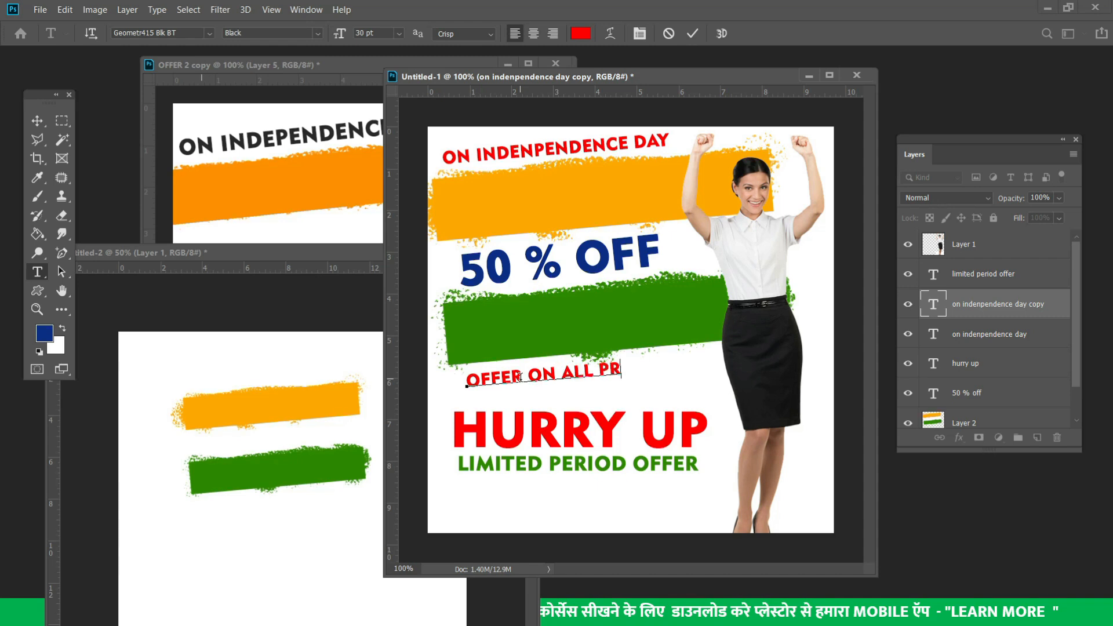
type("ODUCTS")
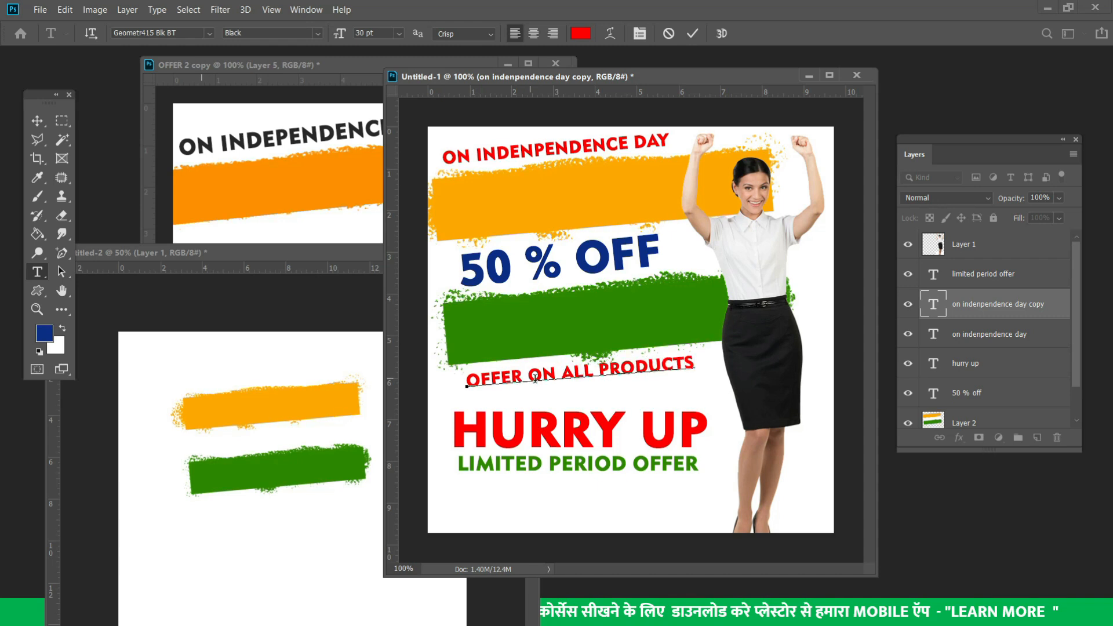
Enlarge OFFER ON ALL PRODUCTS to 32 pt and nudge it left and down
key("ctrl+a")
key("ctrl+shift+period")
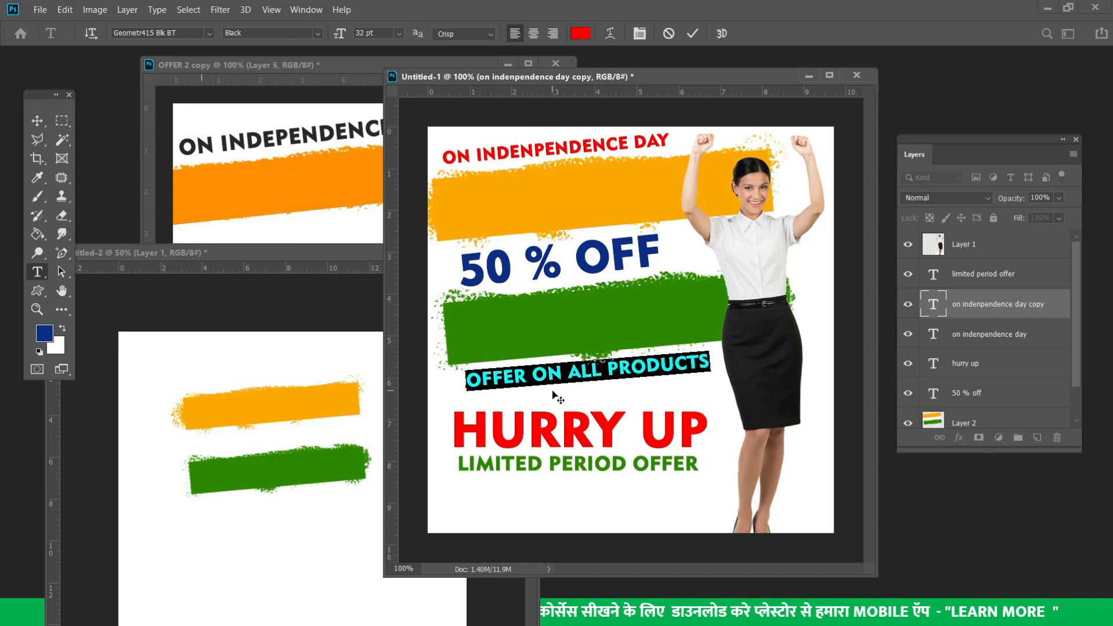
left_click(37, 121)
key("Left")
key("Left")
key("Left")
key("Left")
key("Left")
key("Left")
key("Left")
key("Left")
key("Left")
key("Left")
key("Left")
key("Left")
key("Left")
key("Left")
key("Left")
key("Left")
key("Left")
key("Left")
key("Left")
key("Down")
key("Down")
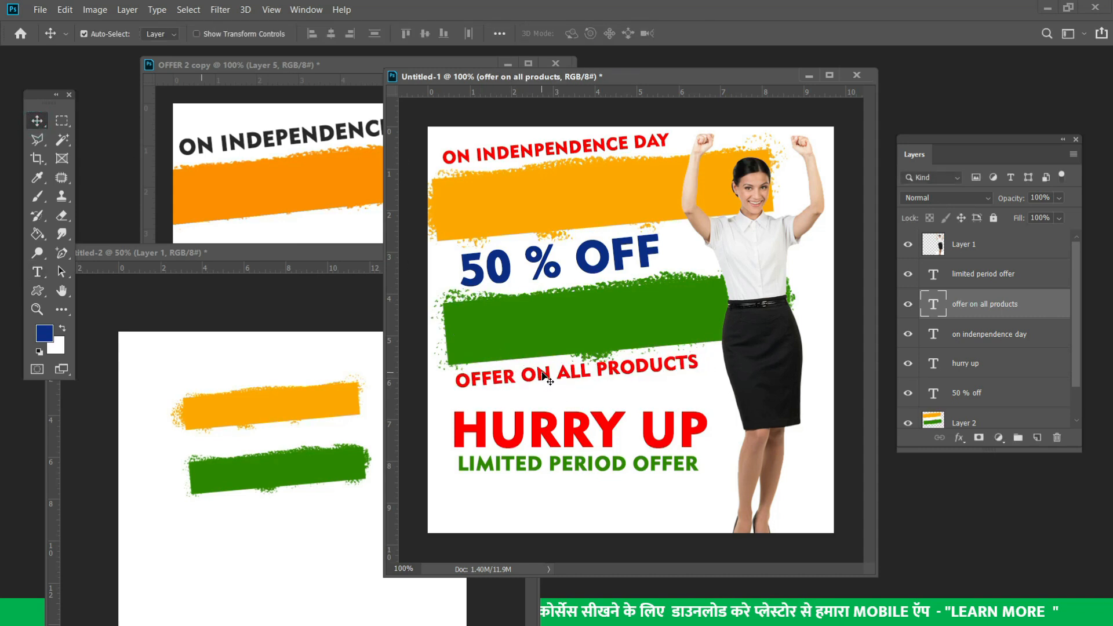
key("Down")
key("Down")
left_click(341, 254)
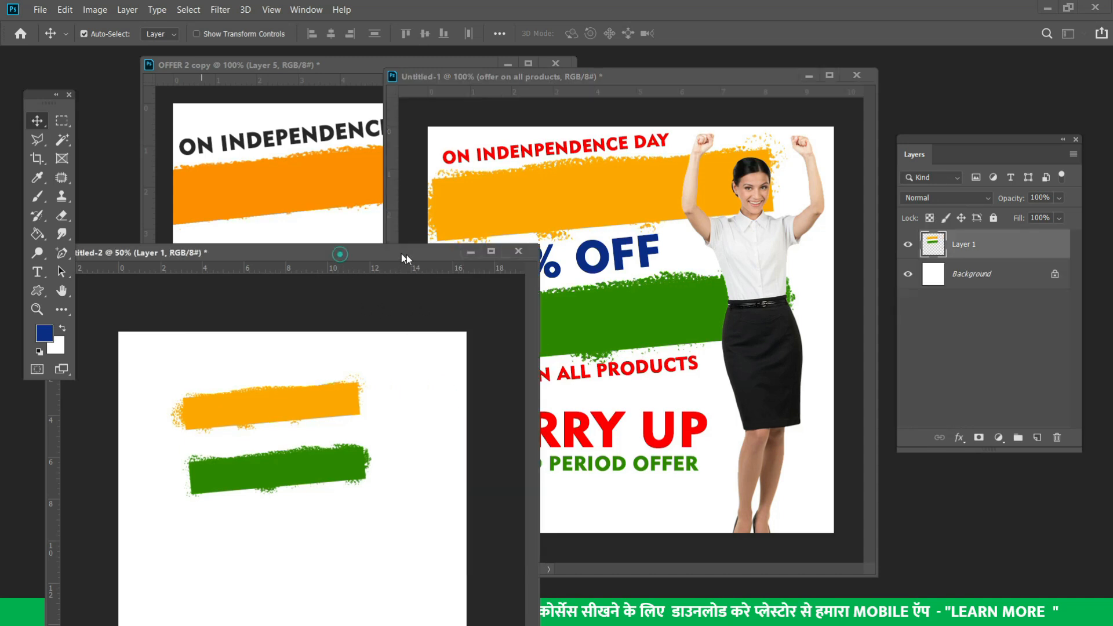
Minimize the Untitled-2 and OFFER 2 copy documents and shift the poster window left
left_click(471, 251)
left_click(342, 234)
left_click(507, 64)
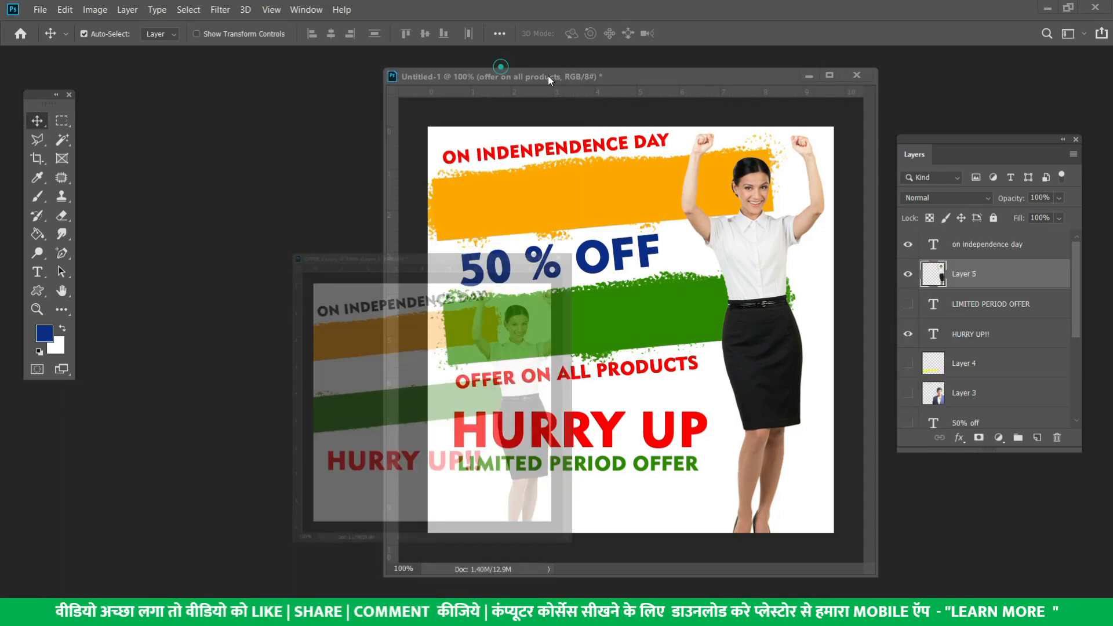
left_click_drag(589, 78, 434, 87)
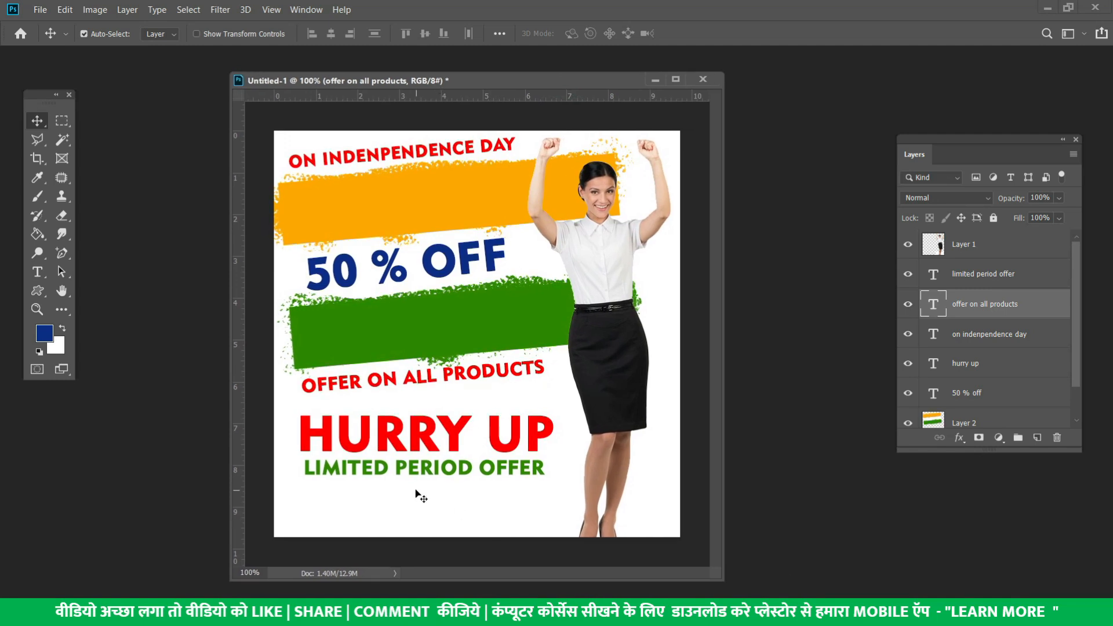
Move LIMITED PERIOD OFFER lower in front of the photo, with HURRY UP directly above it
left_click(413, 471)
left_click_drag(430, 445, 410, 492)
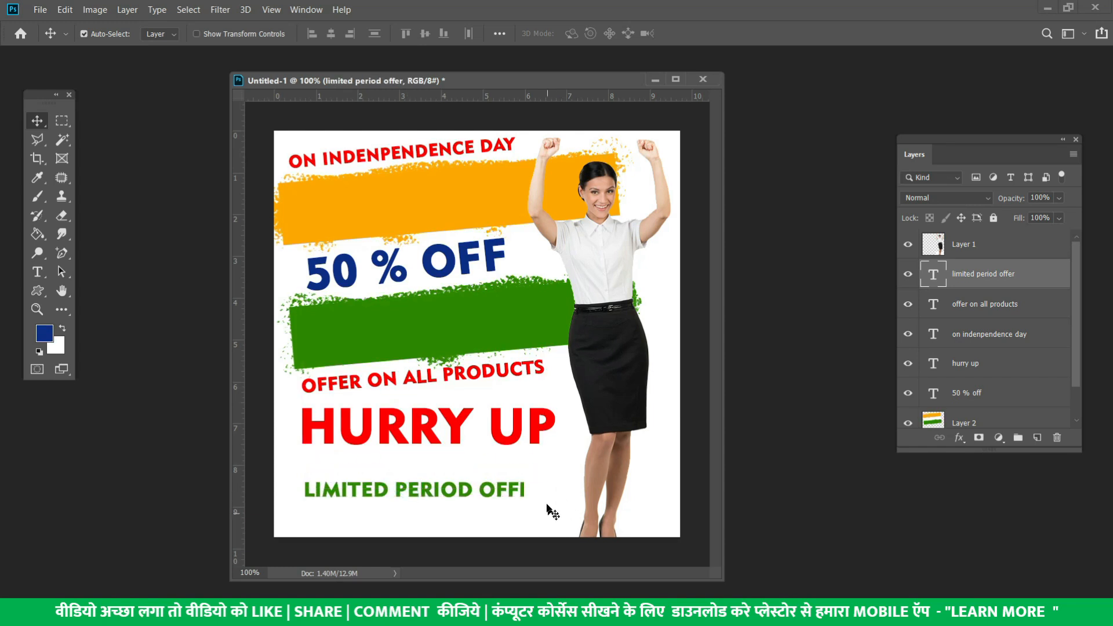
key("ctrl+shift+bracketright")
left_click_drag(499, 438, 497, 459)
left_click(497, 458)
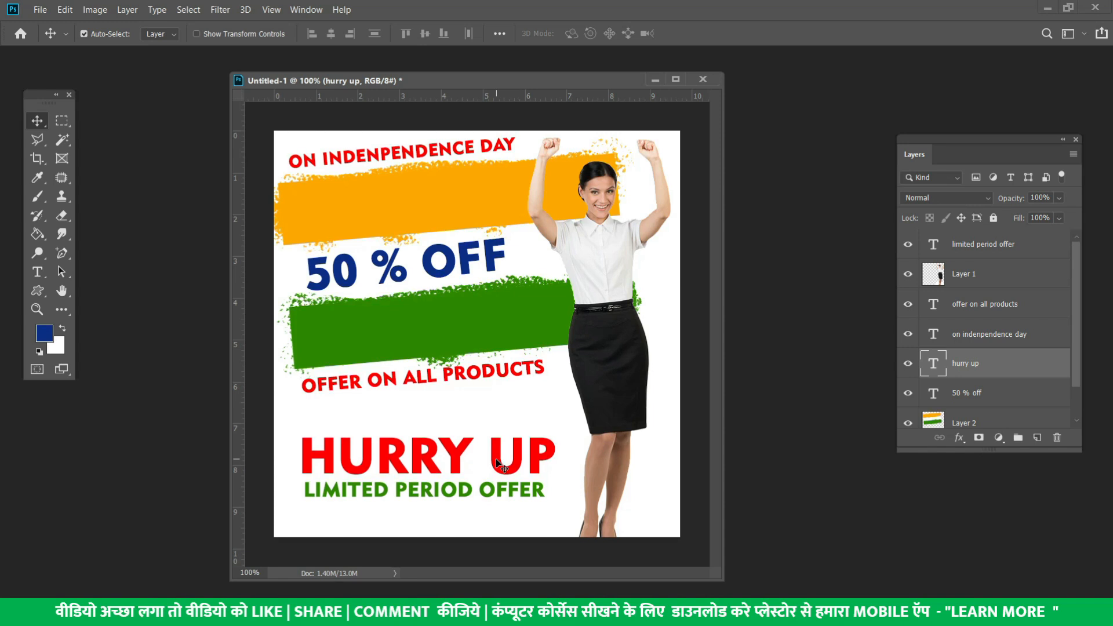
Fill a rectangle around LIMITED PERIOD OFFER with #ffde00 yellow on a new layer
left_click(355, 491)
left_click(62, 120)
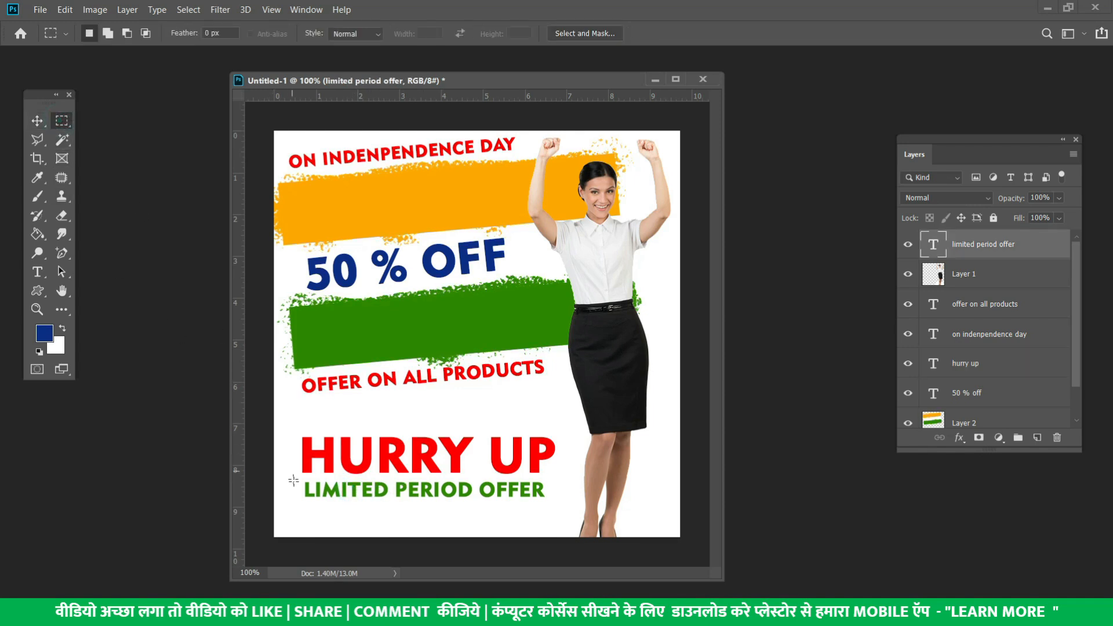
left_click_drag(296, 476, 549, 503)
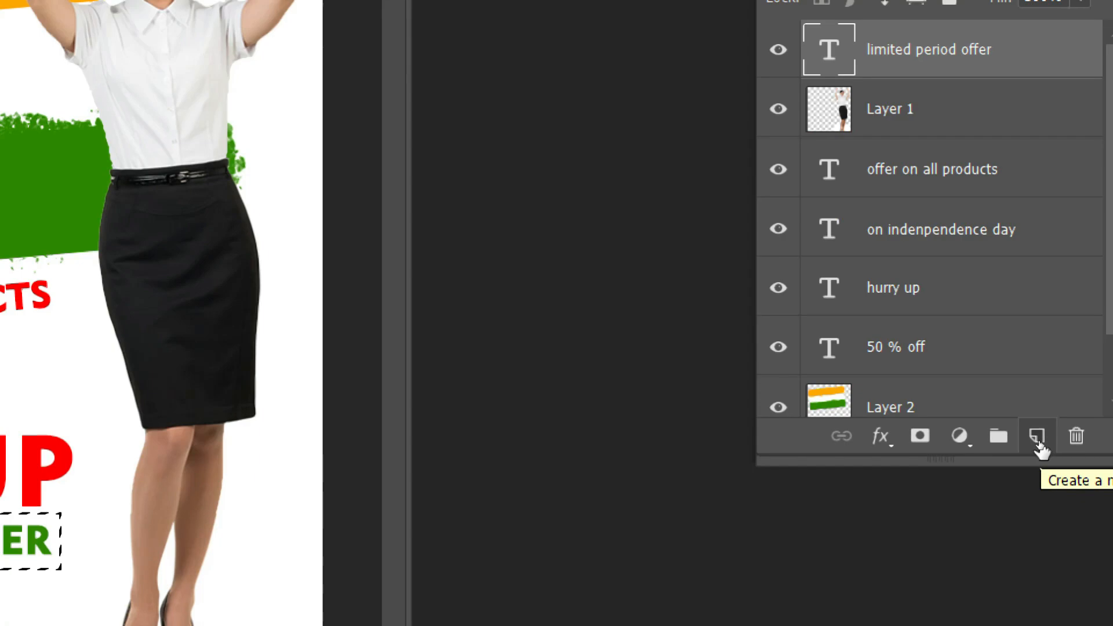
left_click(1040, 446)
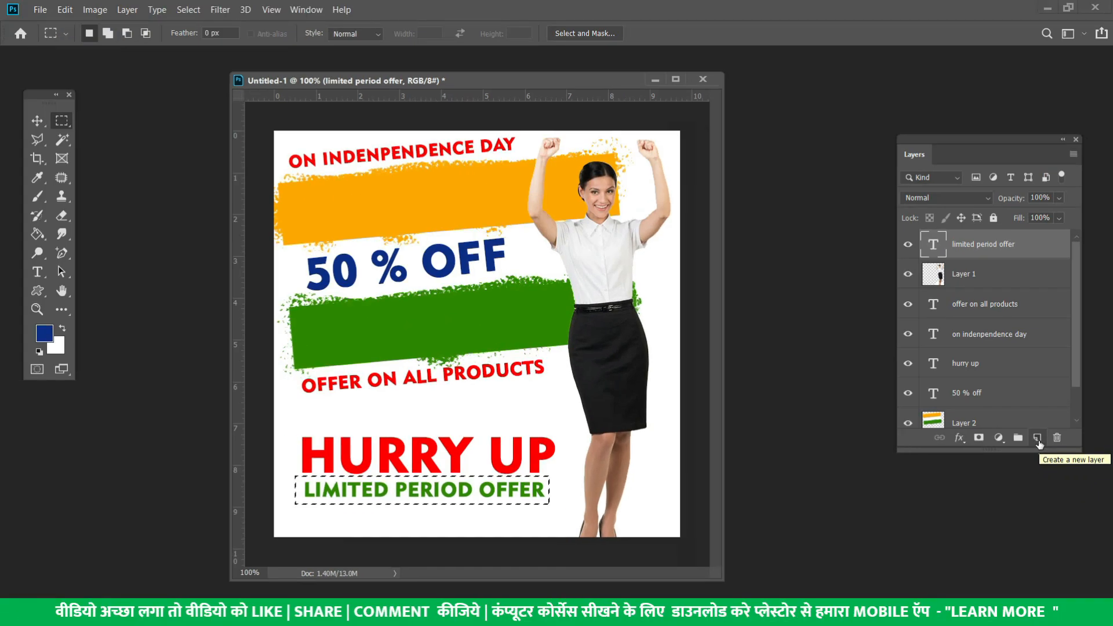
left_click(44, 334)
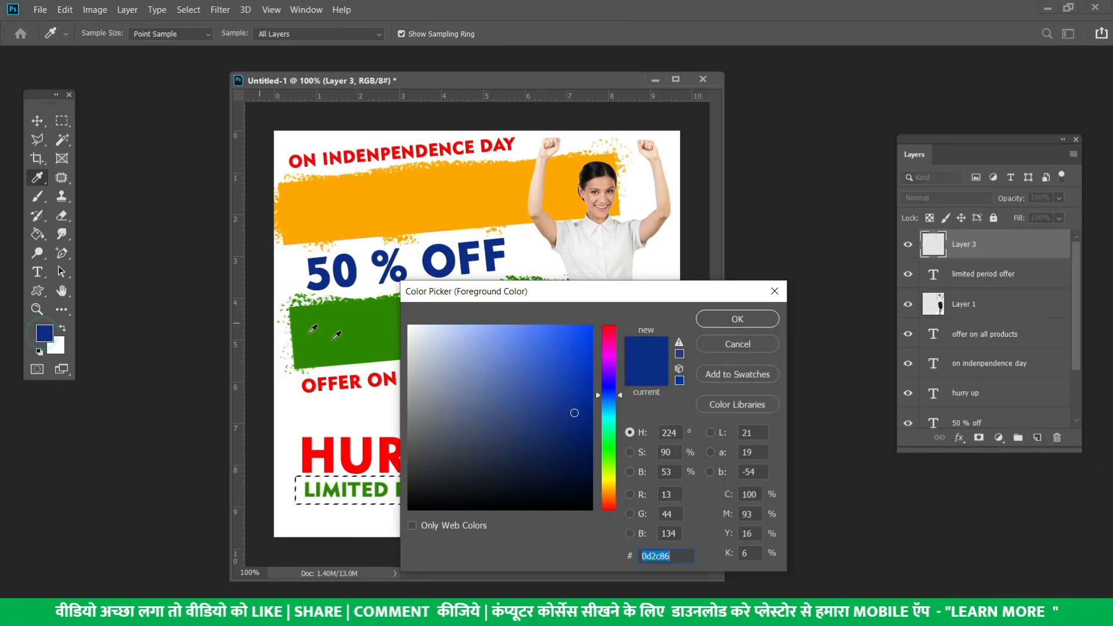
left_click(609, 484)
mouse_move(583, 431)
left_mouse_down()
mouse_move(587, 406)
mouse_move(724, 329)
left_mouse_up()
left_click(723, 324)
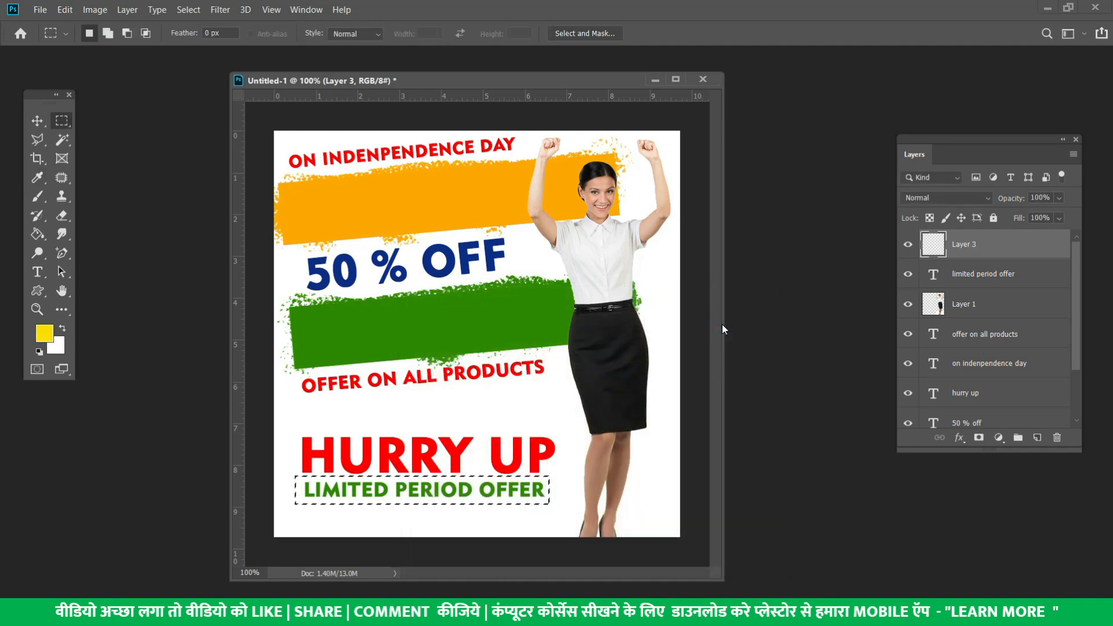
key("alt+BackSpace")
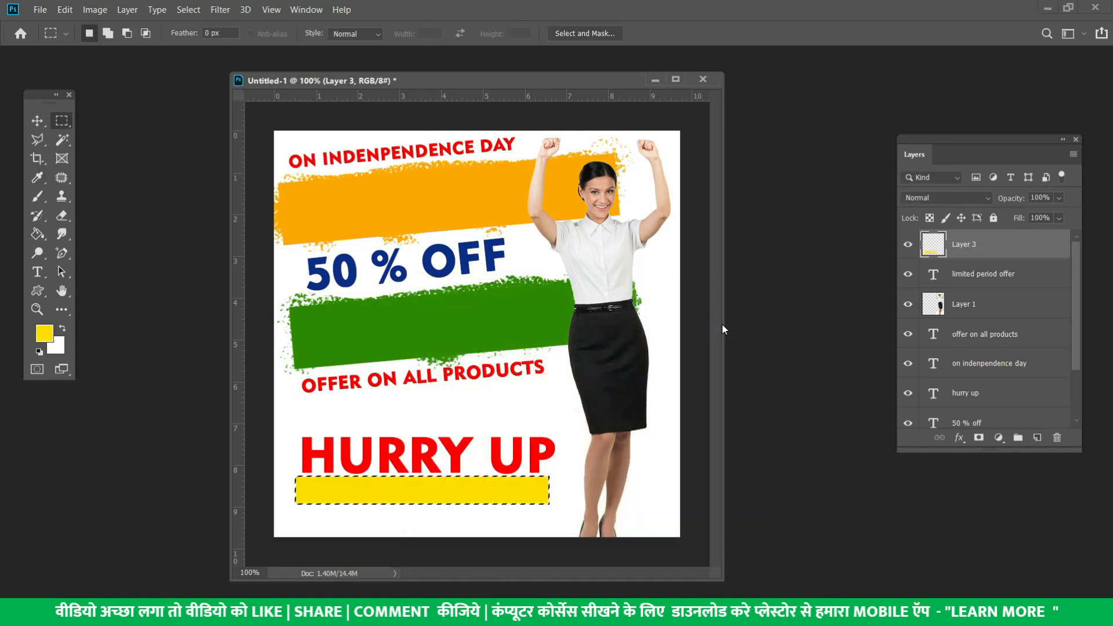
key("ctrl+d")
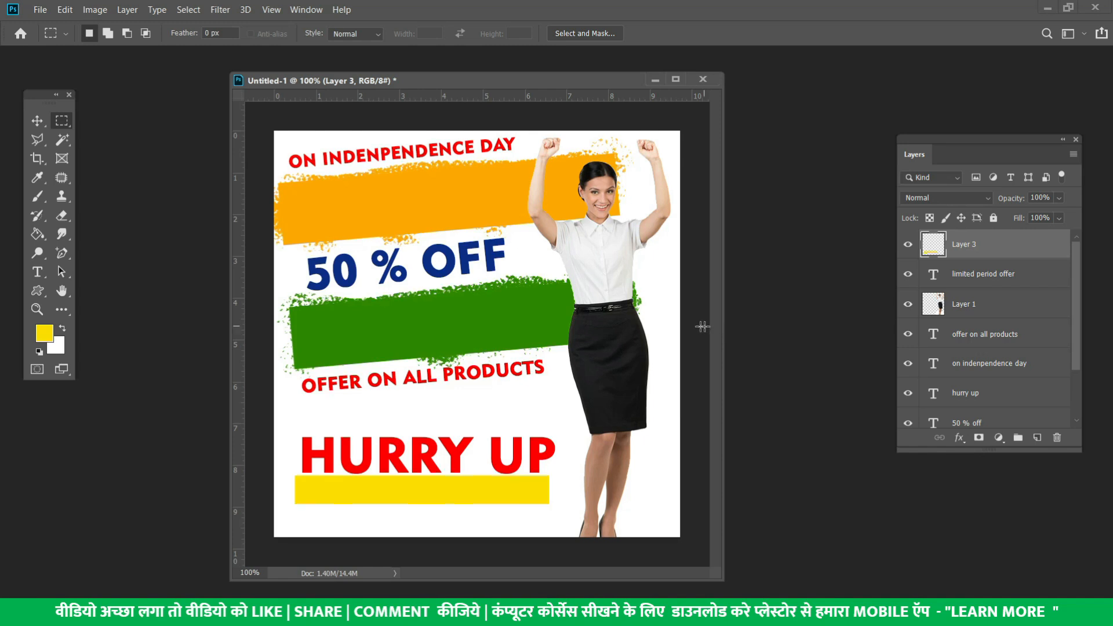
Place the yellow bar's layer beneath the LIMITED PERIOD OFFER text layer
left_click(37, 121)
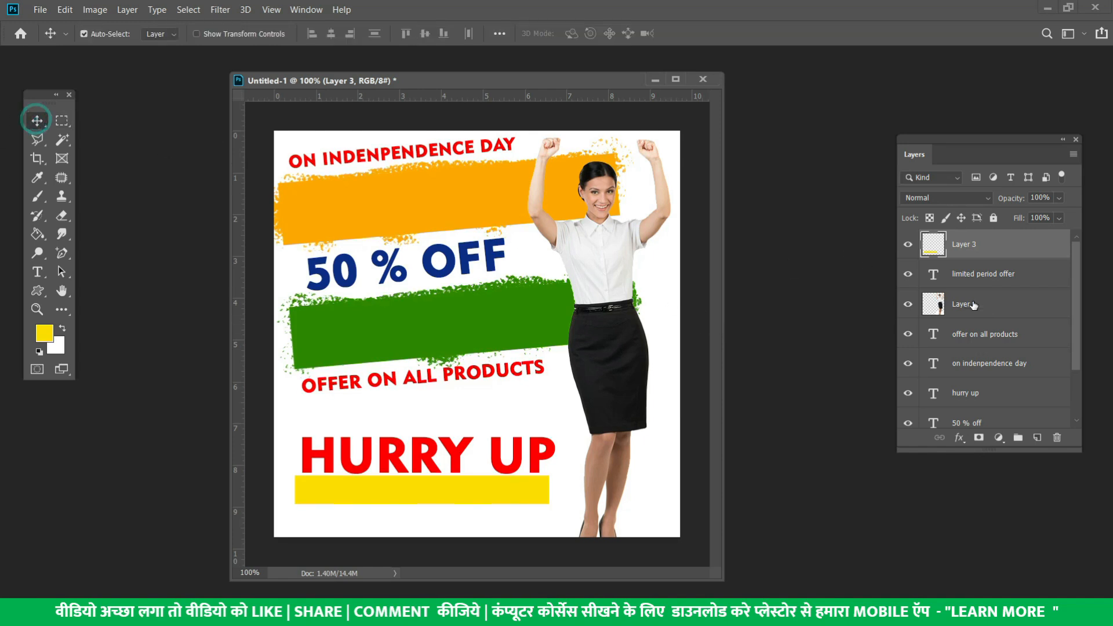
left_click_drag(988, 246, 997, 291)
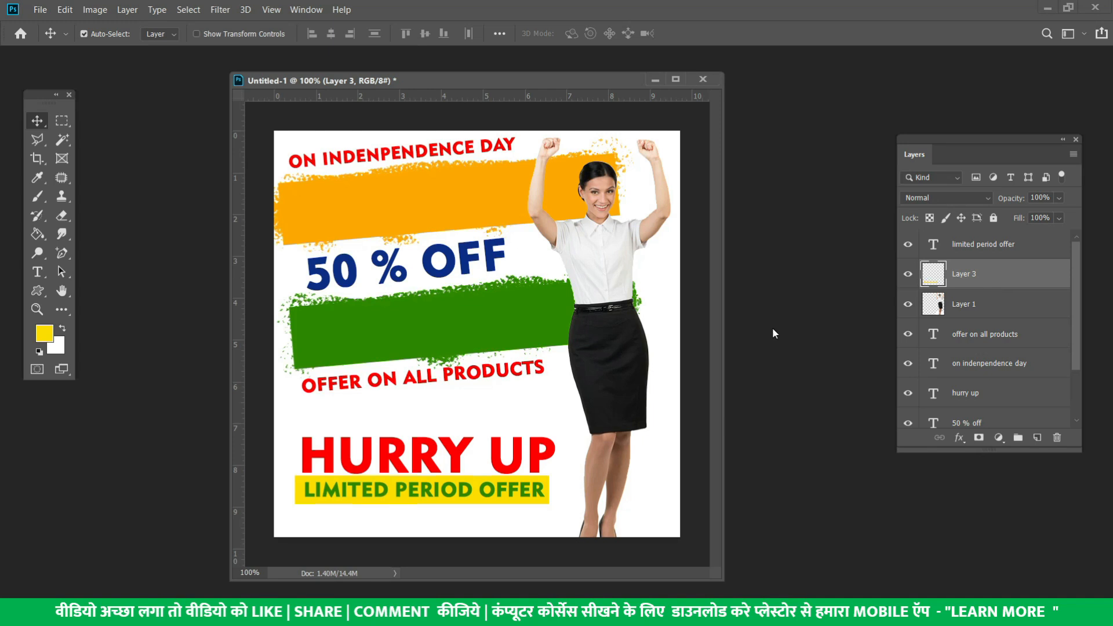
left_click(510, 493)
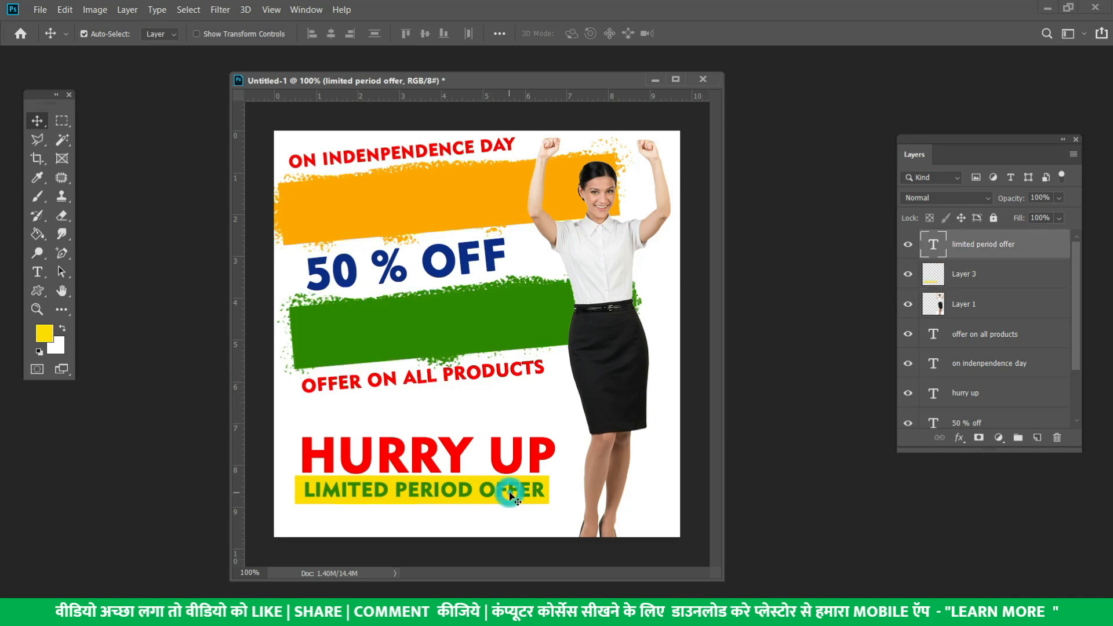
left_click(982, 278)
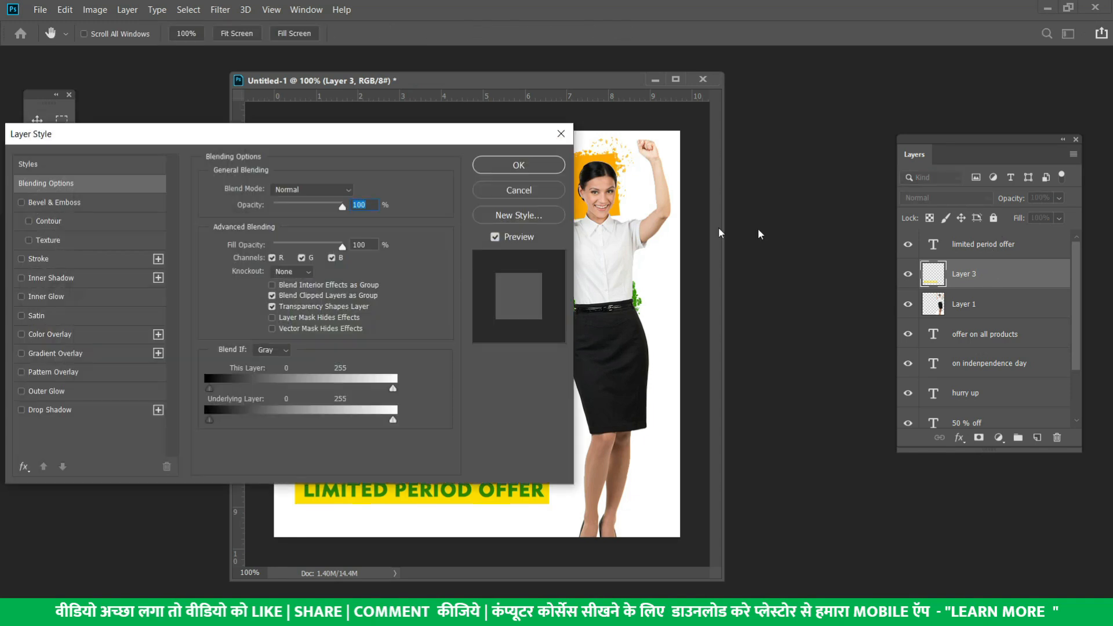
Nudge the yellow strip slightly right and down behind the text
left_click(498, 190)
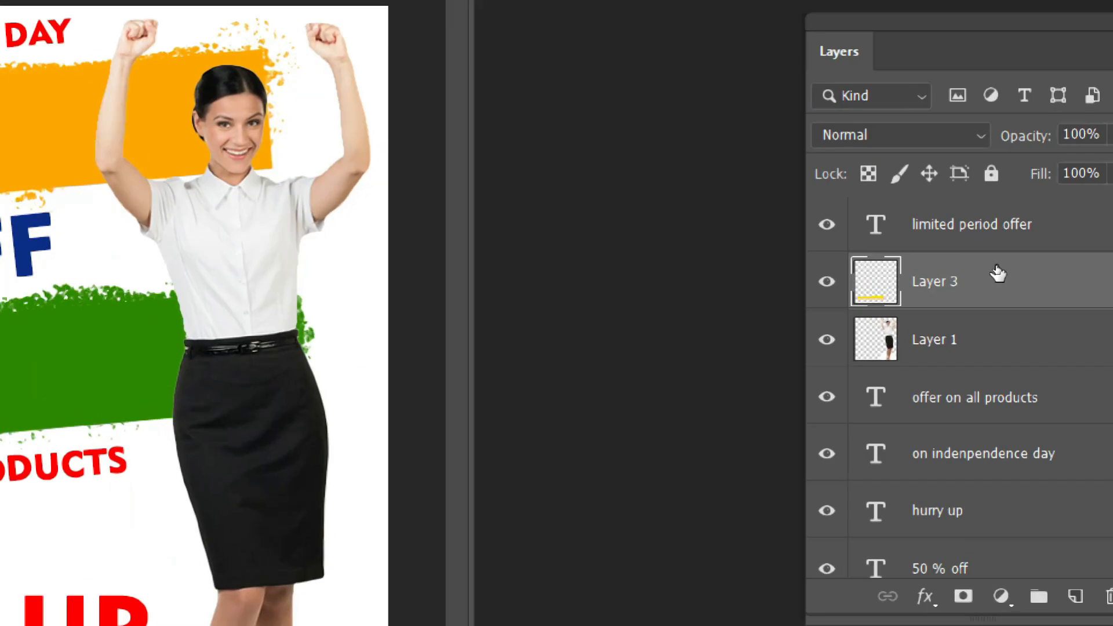
left_click_drag(987, 281, 1020, 313)
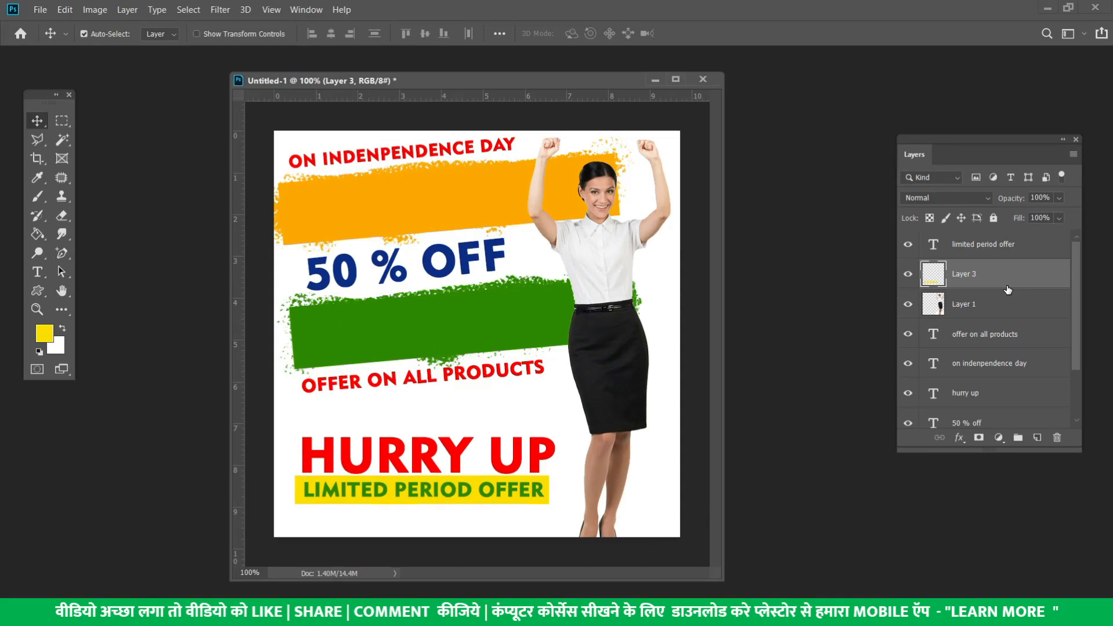
left_click_drag(546, 482, 546, 482)
key("Down")
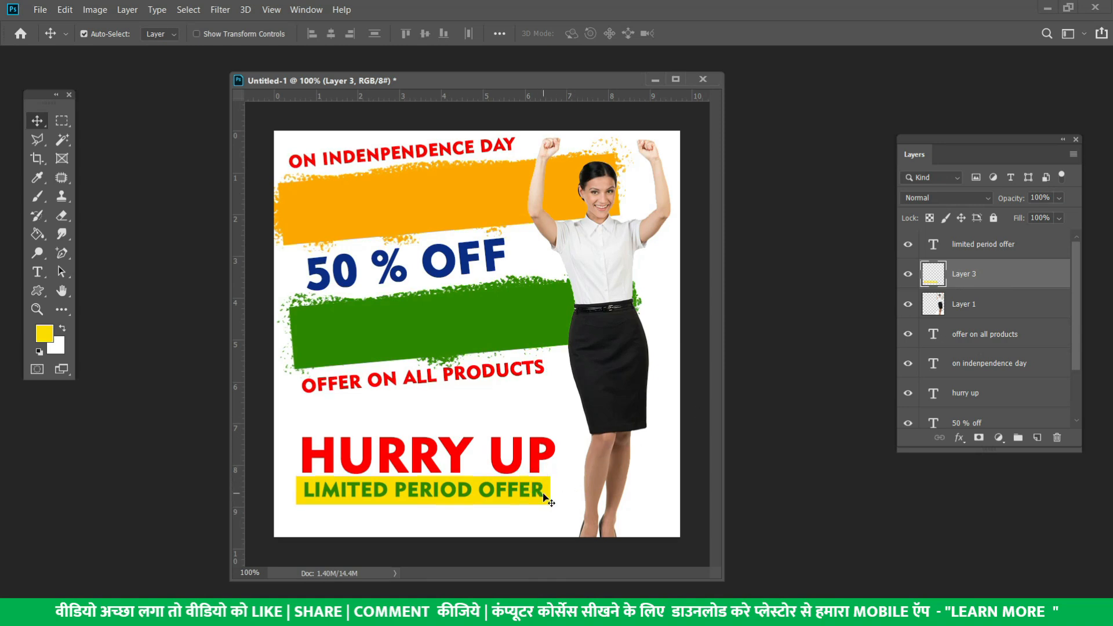
Fill the LIMITED PERIOD OFFER text with black and shift the woman slightly right
left_click(460, 494)
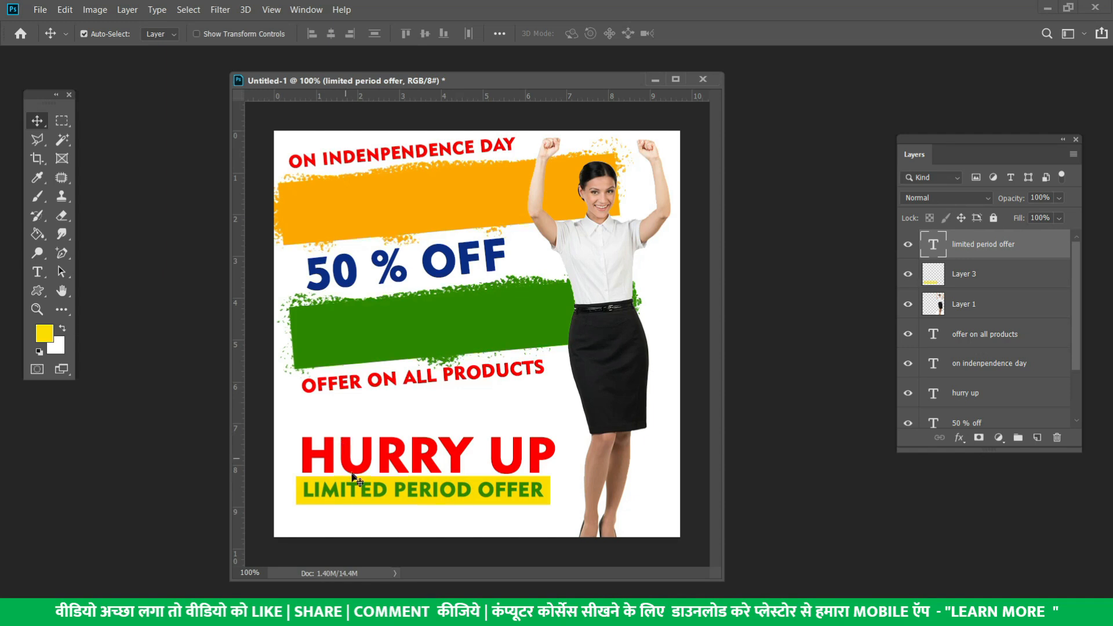
left_click(44, 334)
left_click(466, 407)
left_click_drag(466, 407, 604, 533)
left_click(735, 318)
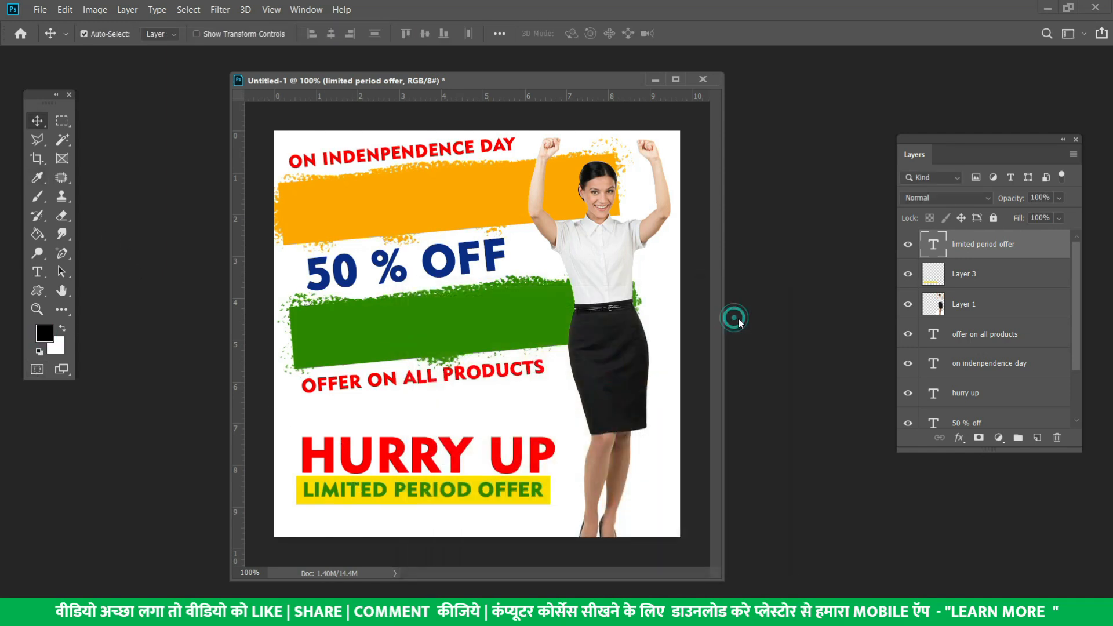
key("alt+Delete")
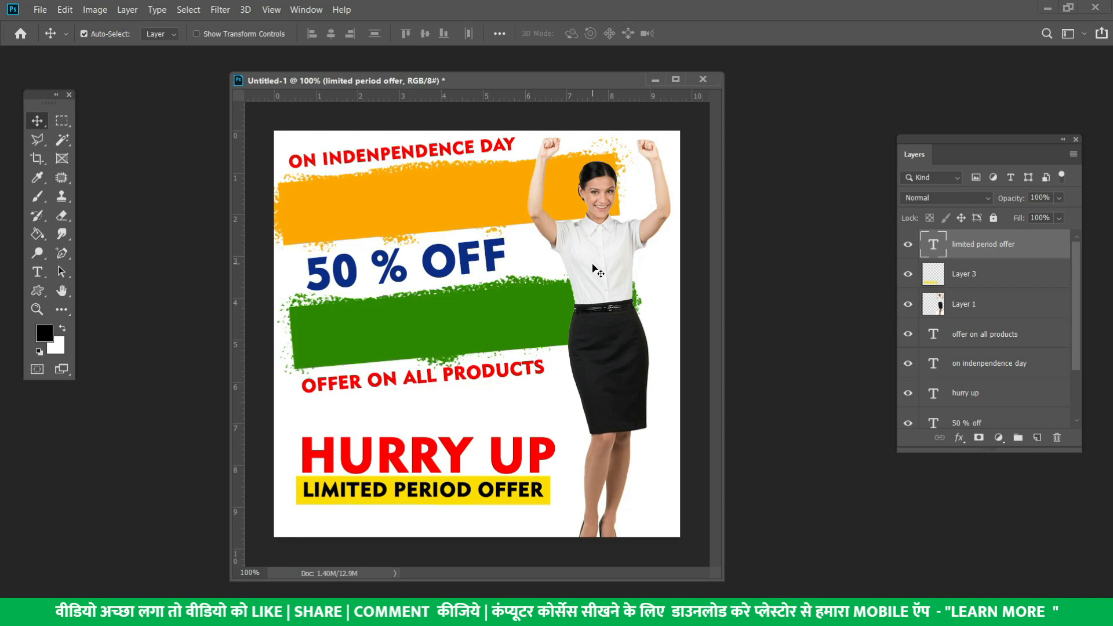
left_click_drag(598, 290, 607, 290)
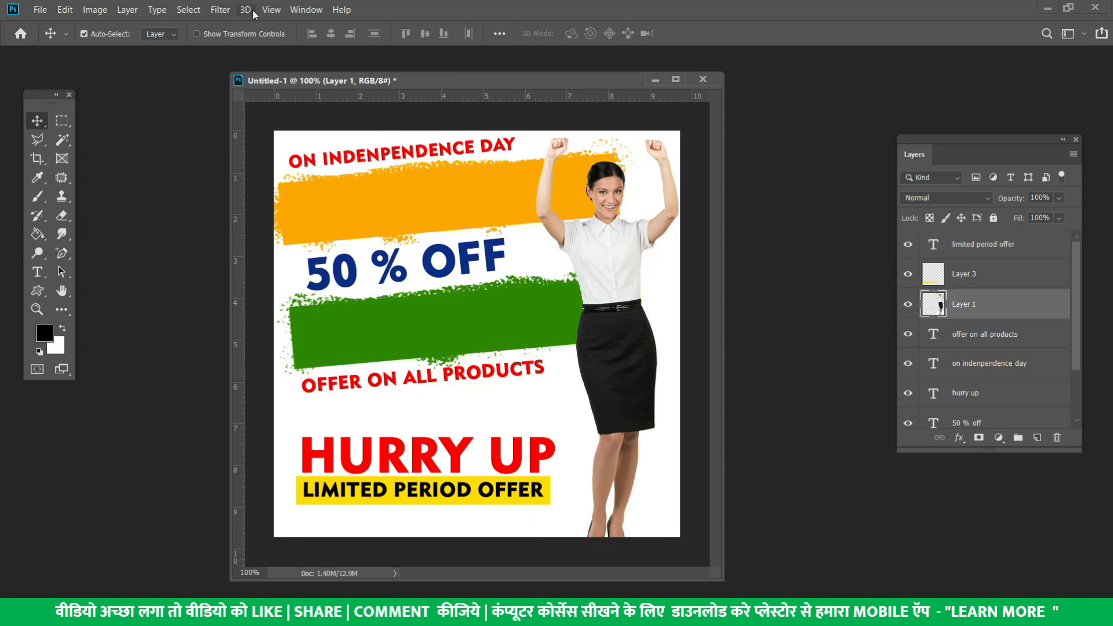
Show the Timeline via the Window menu and create a frame animation from the poster
left_click(306, 9)
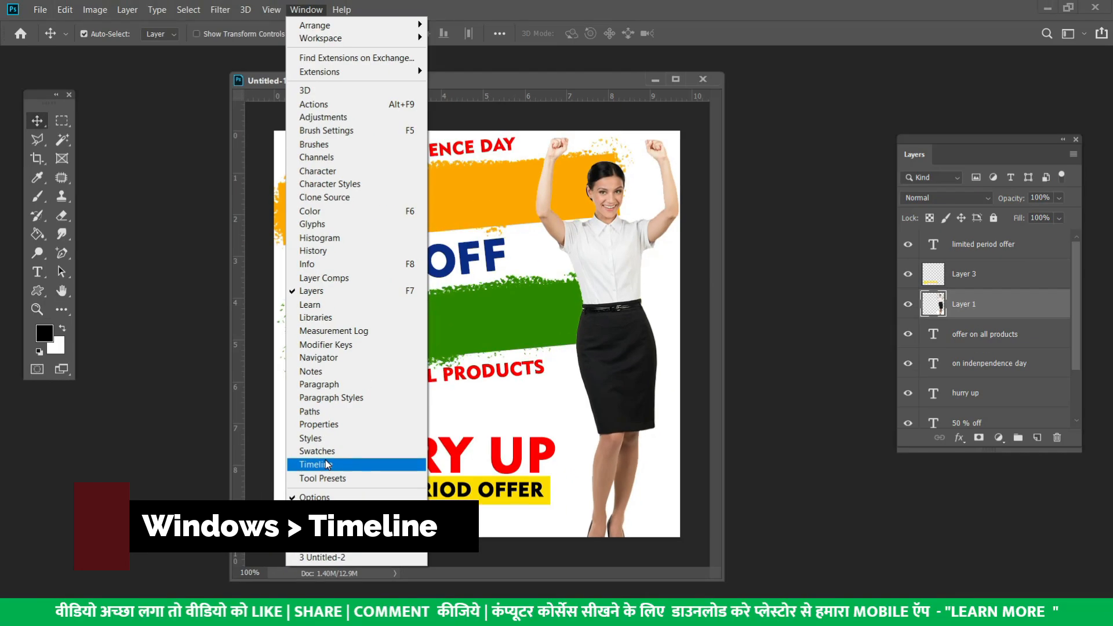
left_click(328, 464)
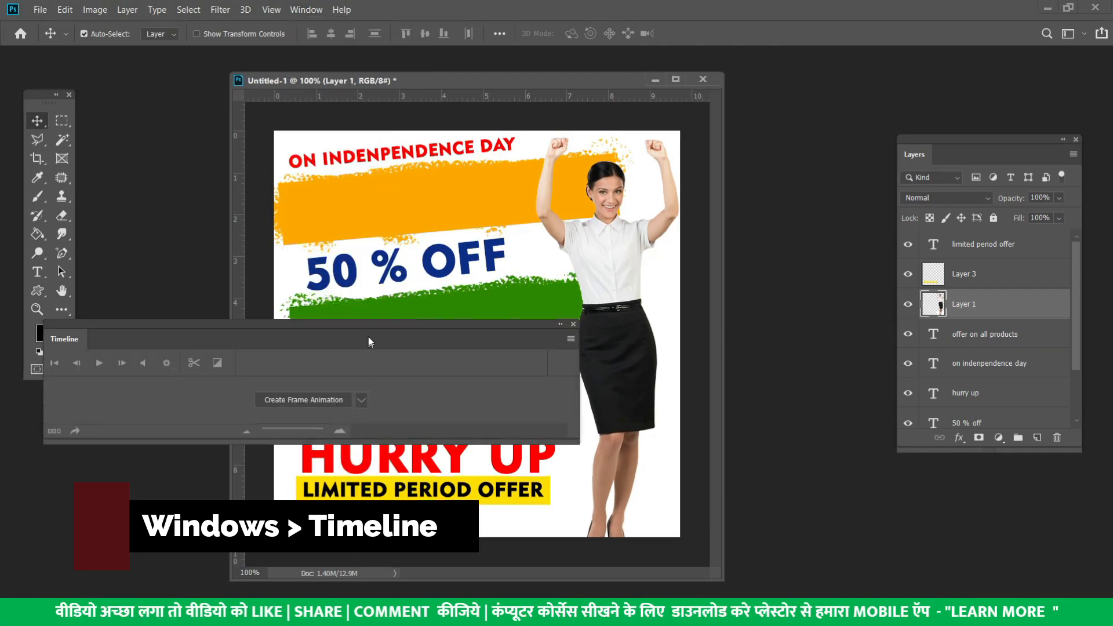
left_click_drag(362, 322, 898, 447)
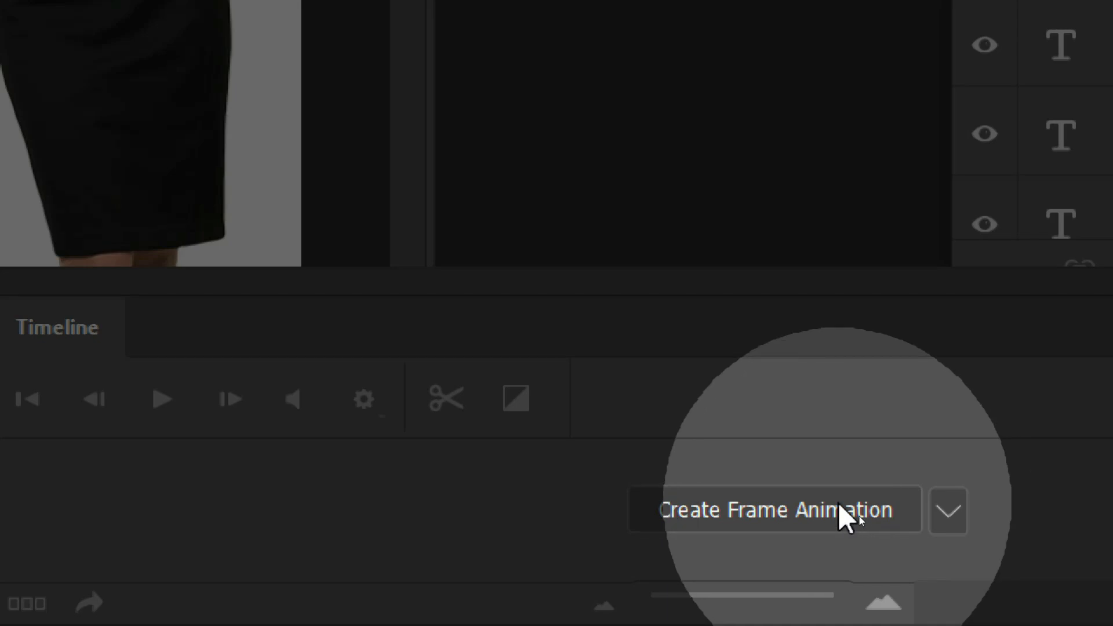
left_click(945, 516)
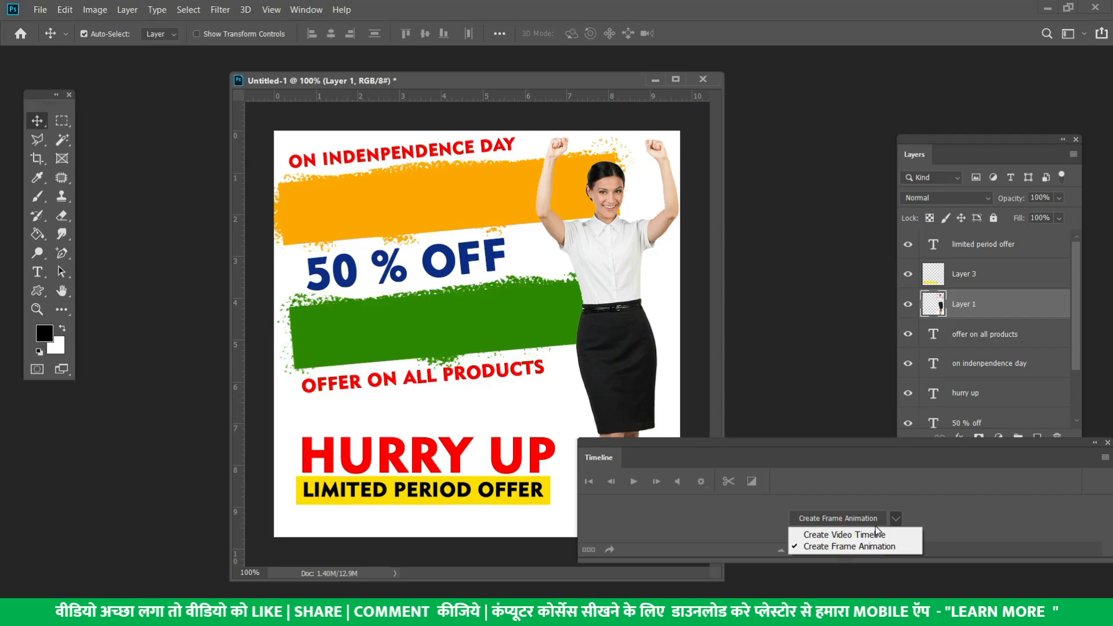
left_click(812, 546)
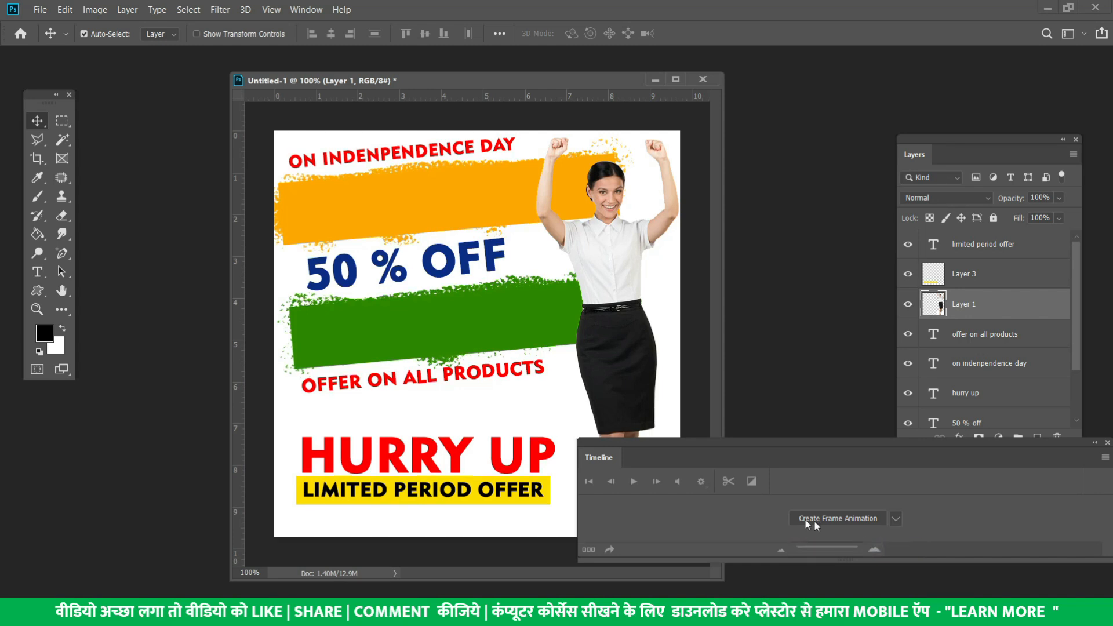
left_click_drag(707, 446, 707, 373)
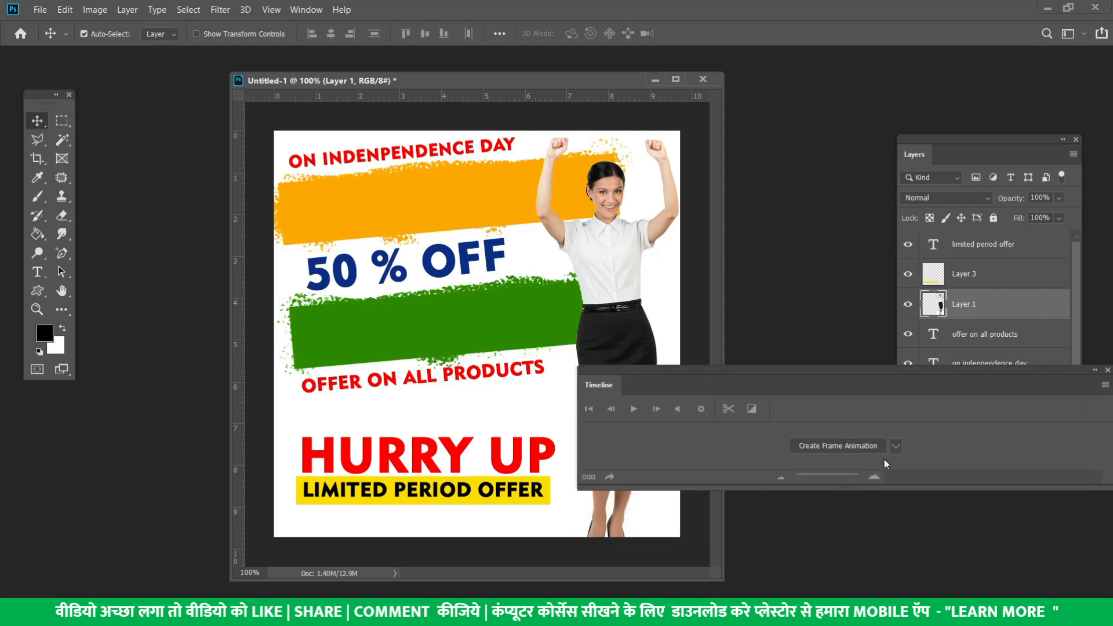
left_click(864, 448)
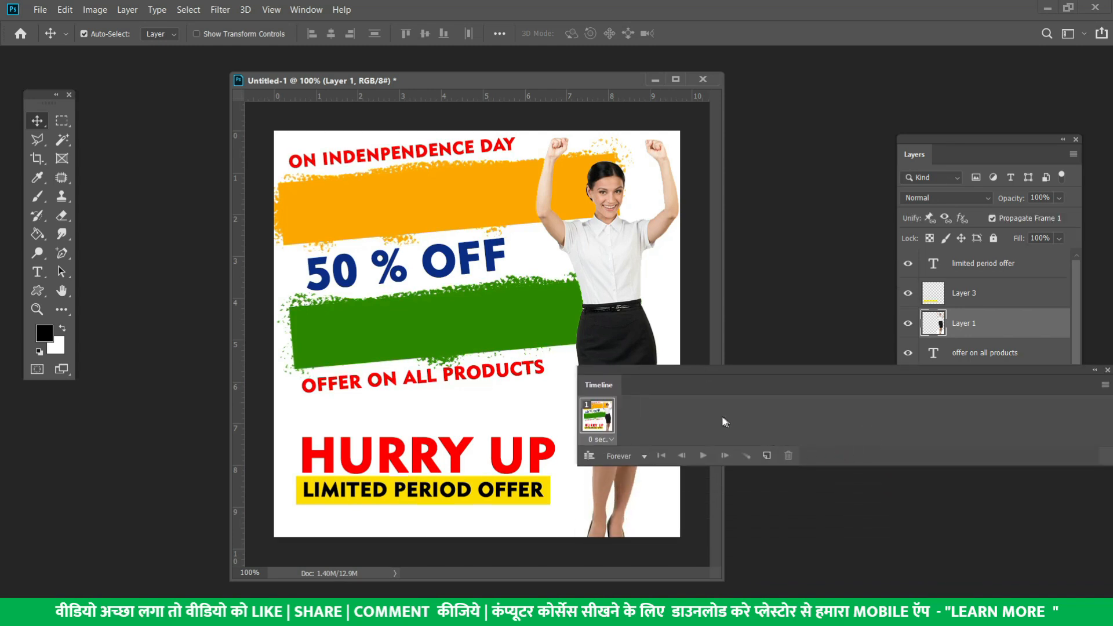
Duplicate the first frame and hide the 50 % OFF layer in frame 2
left_click_drag(690, 382, 260, 457)
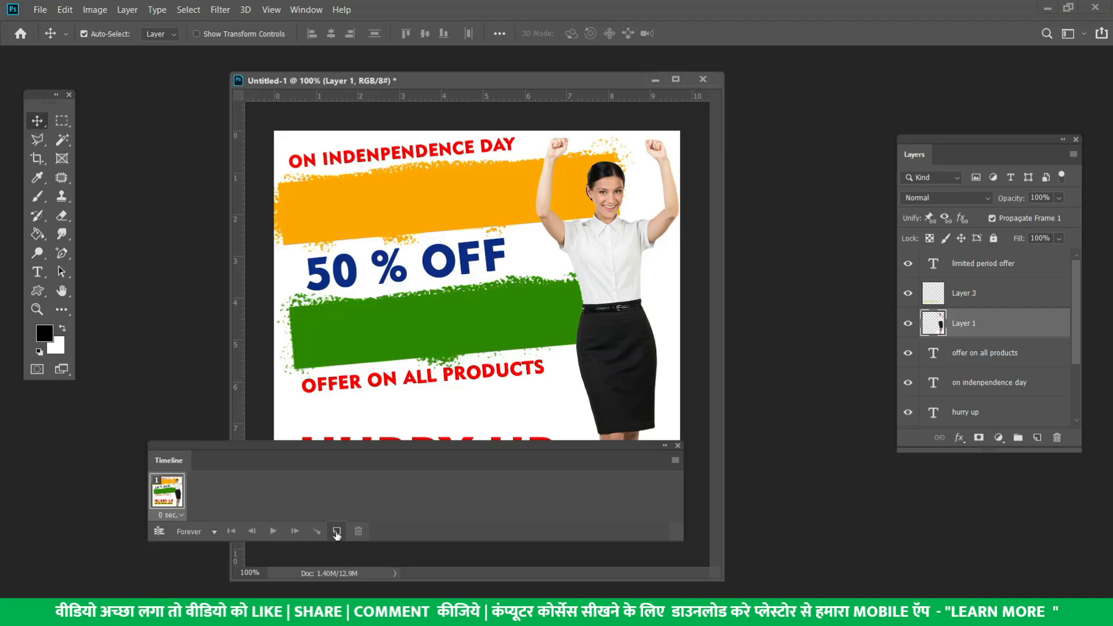
left_click(337, 531)
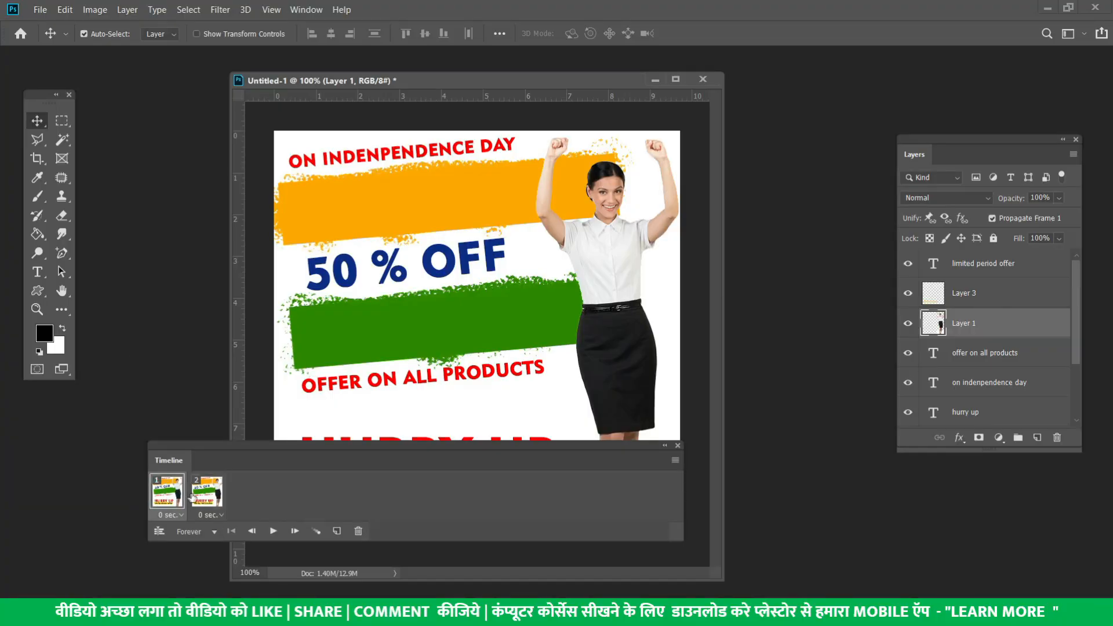
left_click(206, 493)
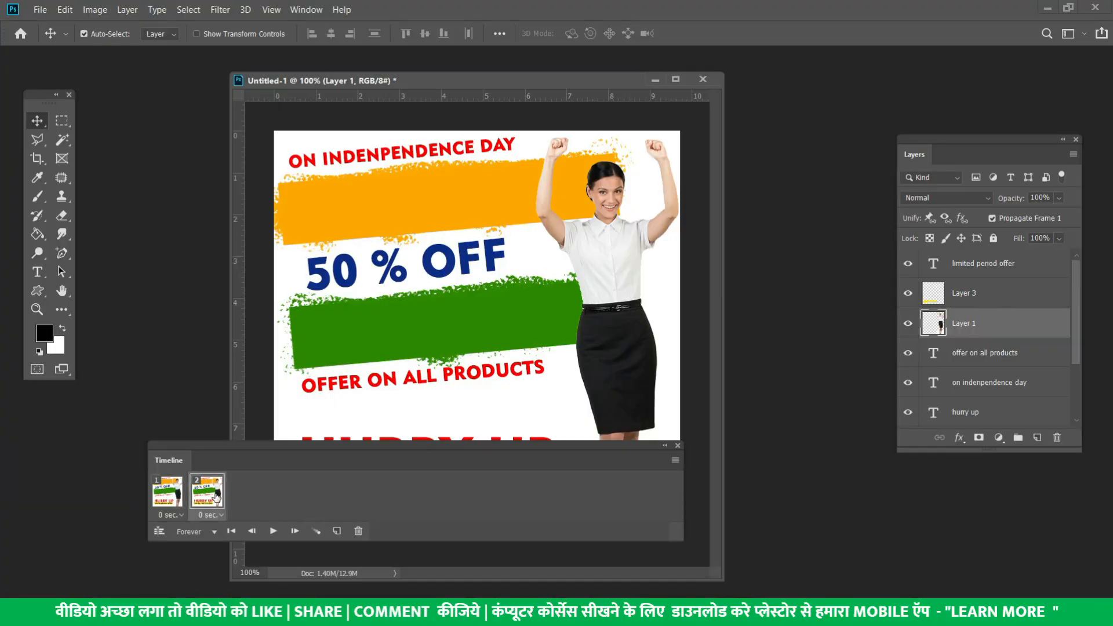
left_click(908, 324)
left_click(908, 324)
left_click(908, 324)
left_click(908, 323)
scroll(908, 328, "down", 2)
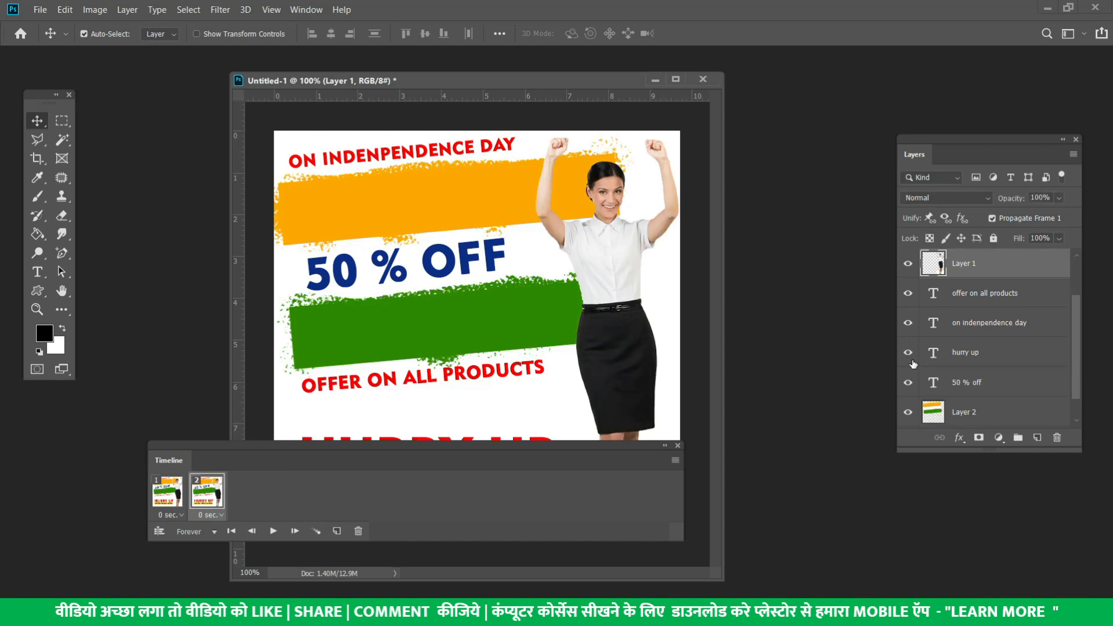
left_click(909, 384)
left_click(908, 384)
left_click(909, 384)
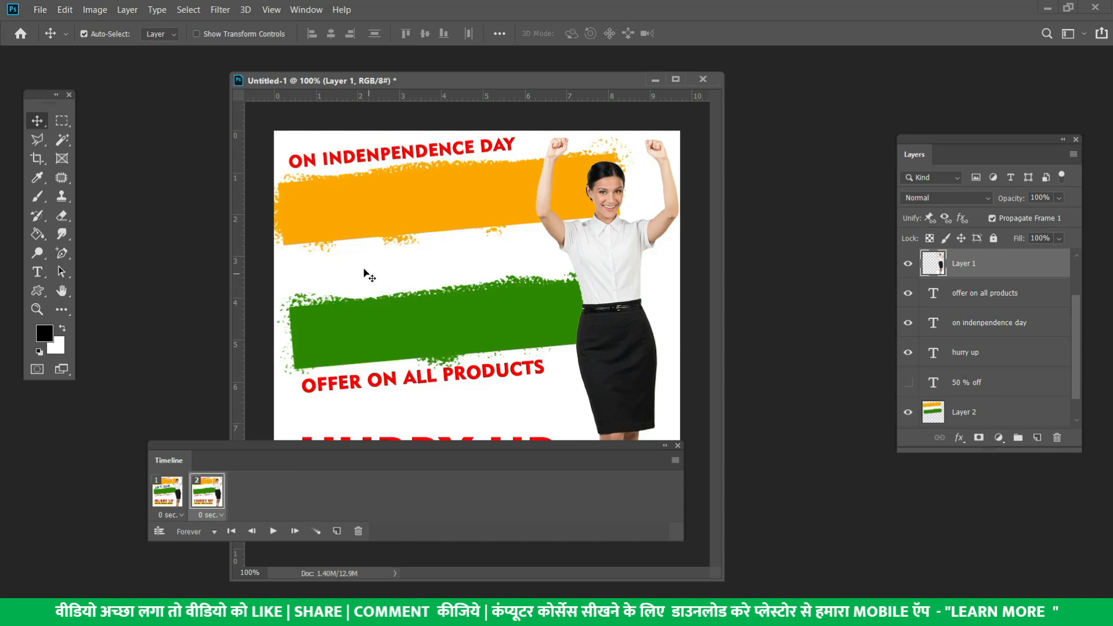
Hide the LIMITED PERIOD OFFER text and its yellow Layer 3 strip in frame 2
scroll(919, 379, "down", 1)
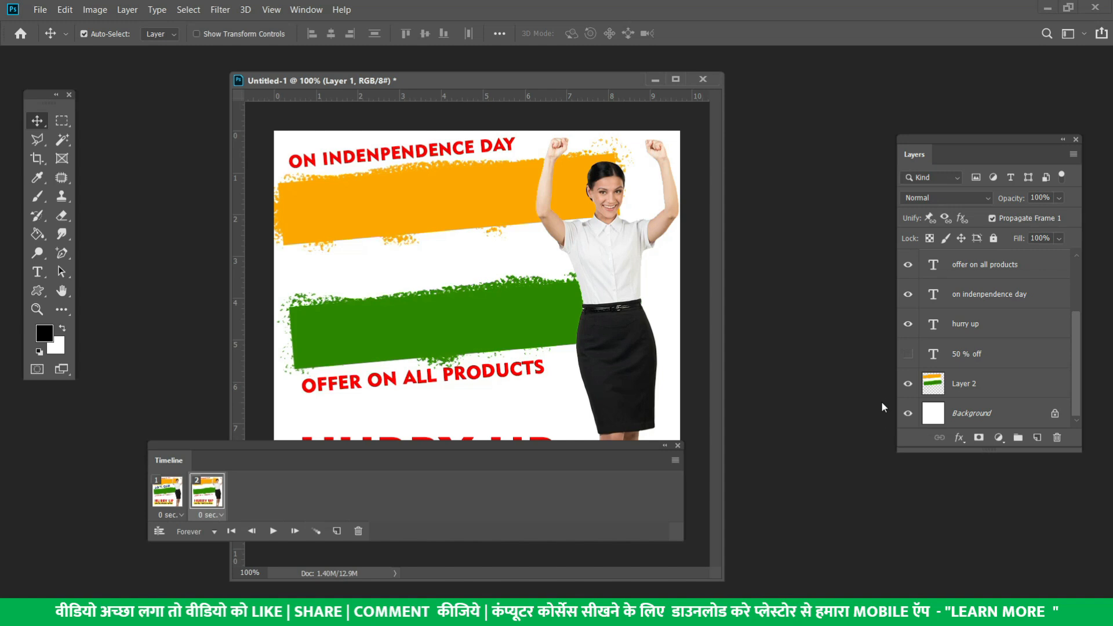
scroll(920, 360, "up", 2)
scroll(926, 331, "up", 1)
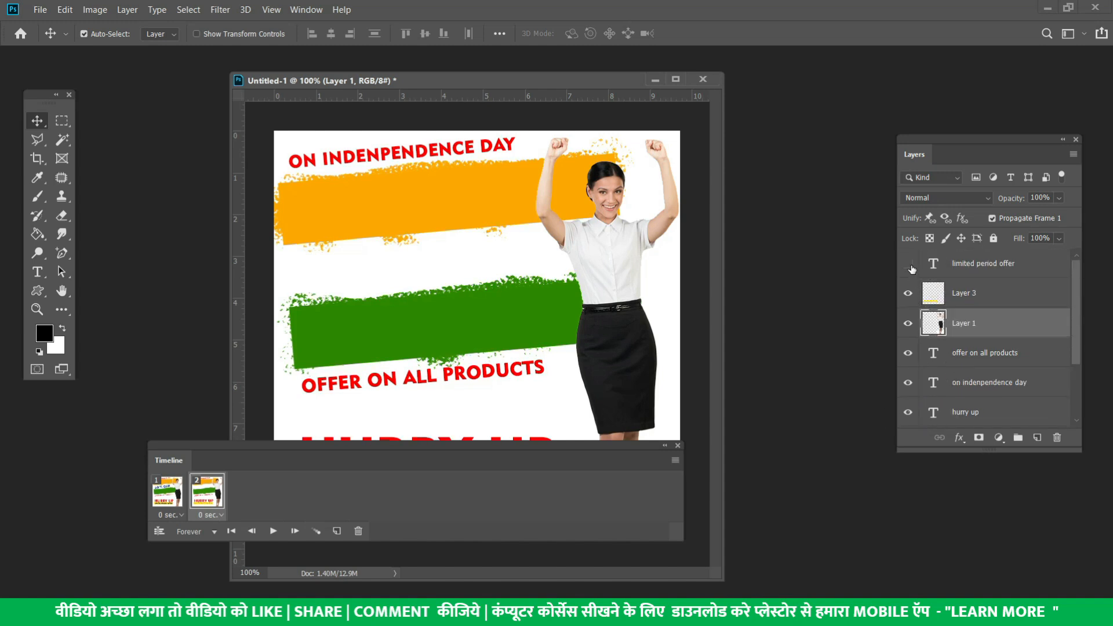
left_click_drag(569, 441, 616, 275)
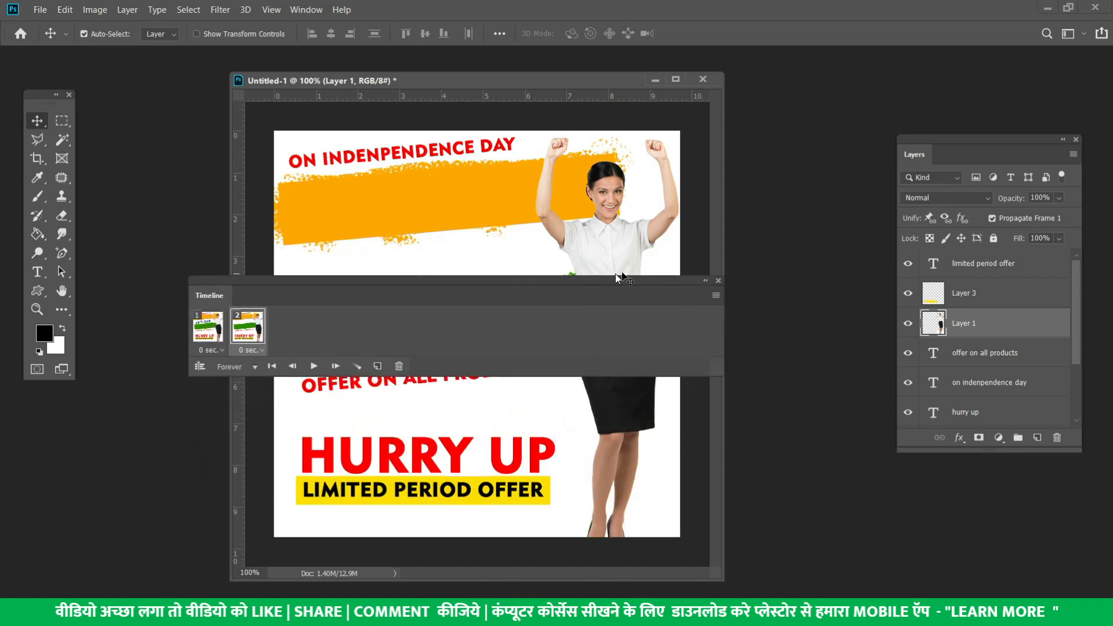
left_click(909, 266)
left_click(908, 296)
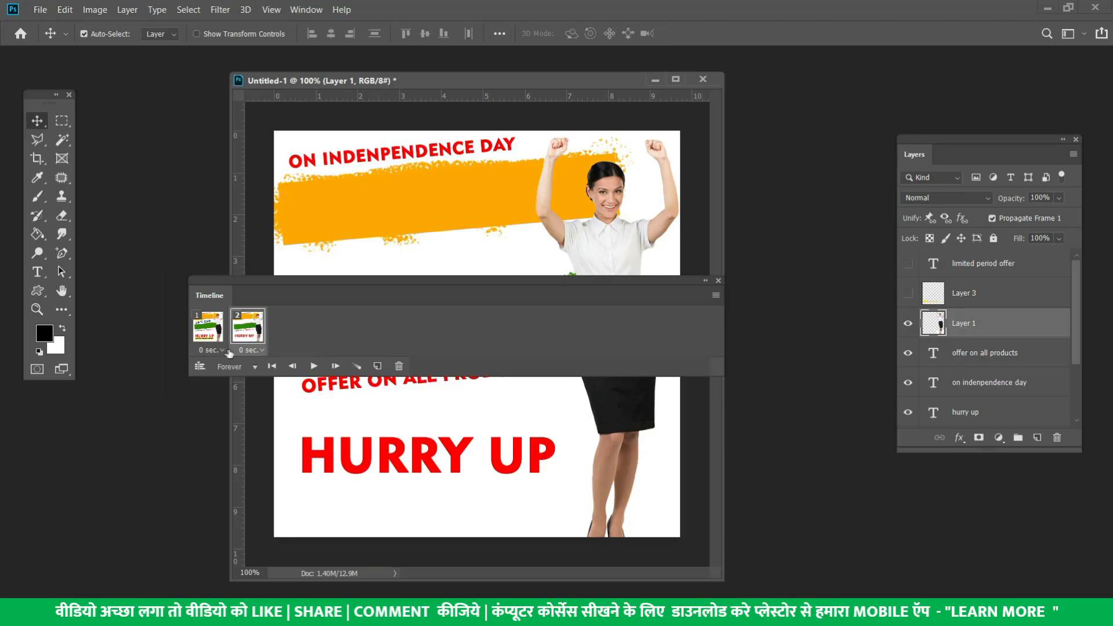
left_click_drag(288, 283, 746, 460)
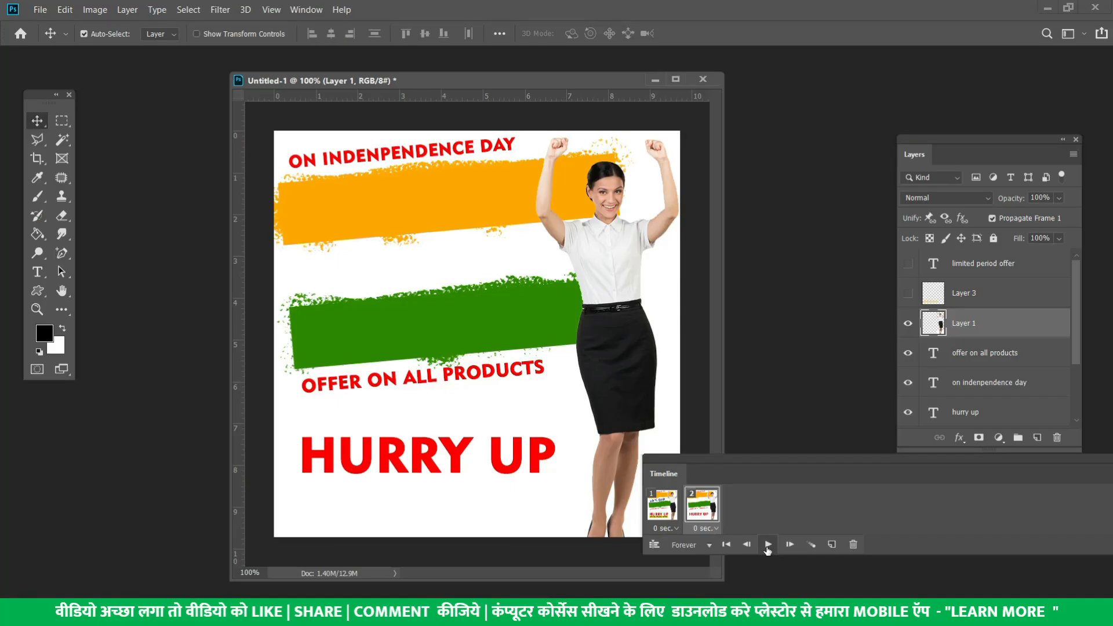
Preview the animation, then set frame 1 to 2 seconds and frame 2 to 0.2 seconds
left_click(768, 548)
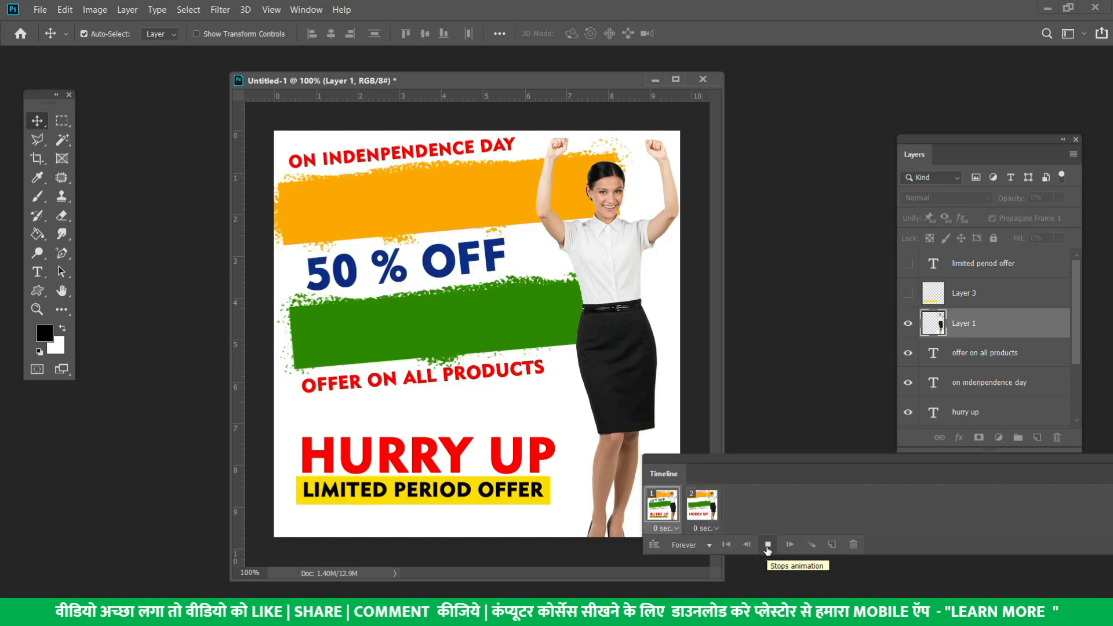
left_click(767, 547)
left_click(668, 528)
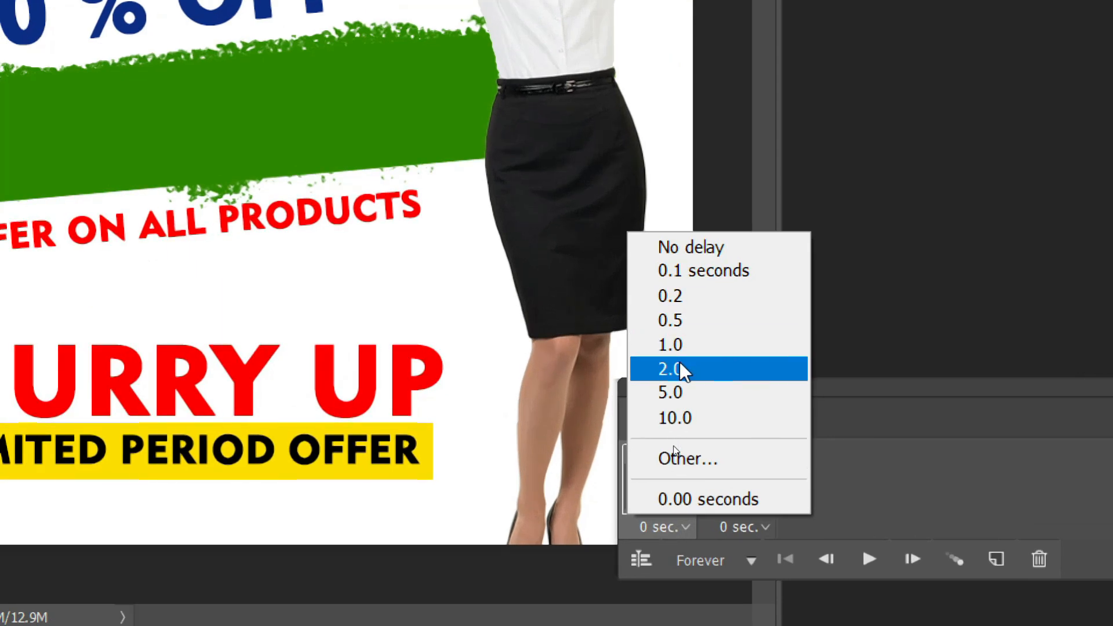
left_click(697, 374)
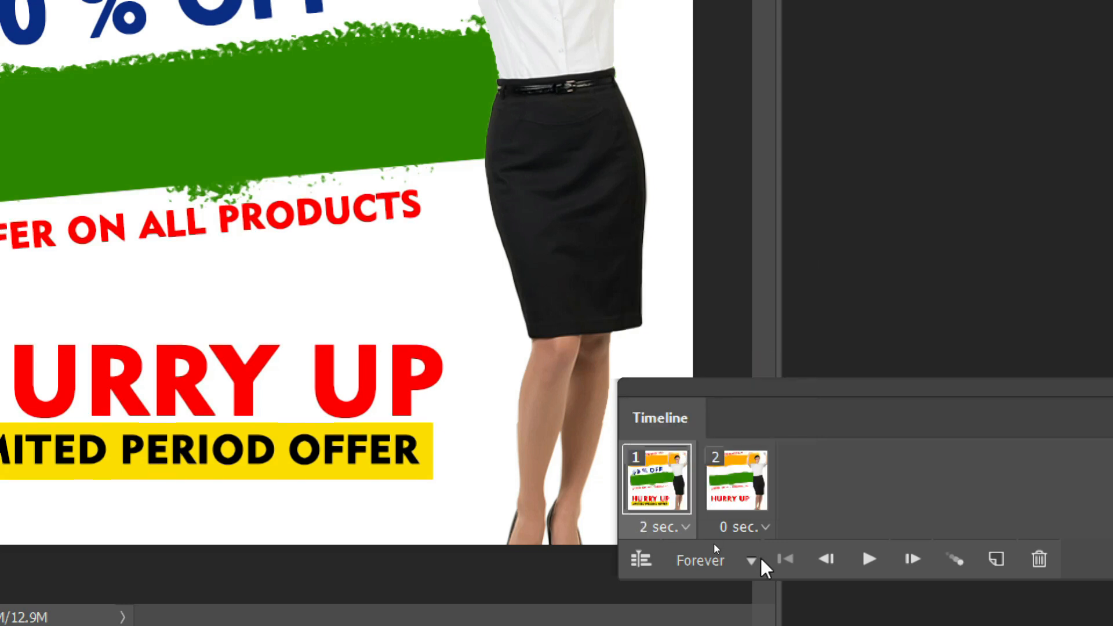
left_click(716, 529)
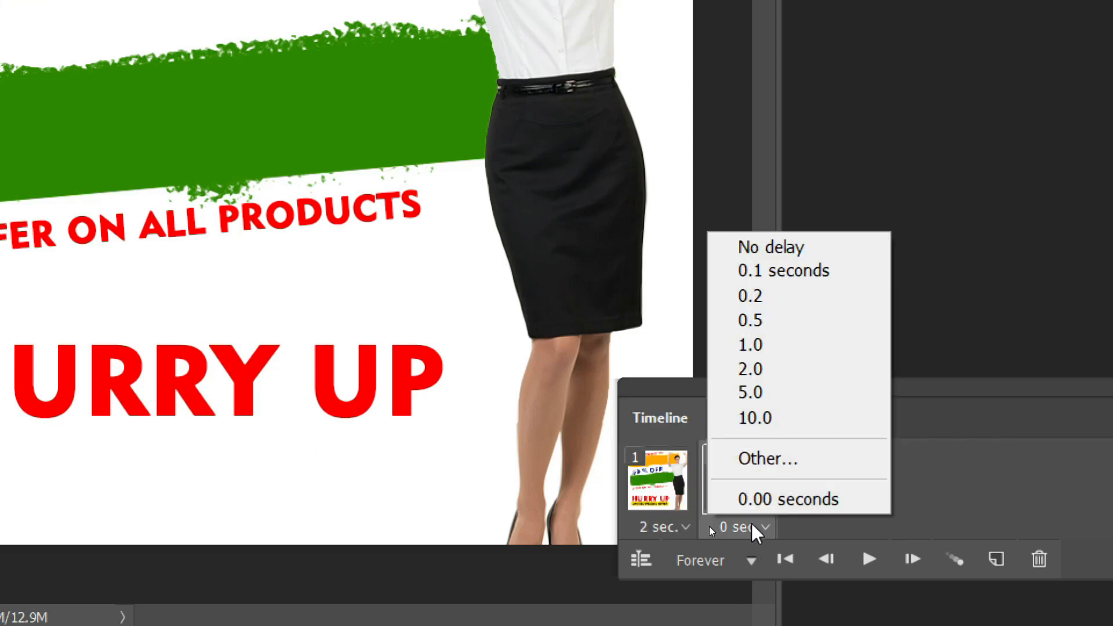
left_click(773, 323)
left_click(764, 526)
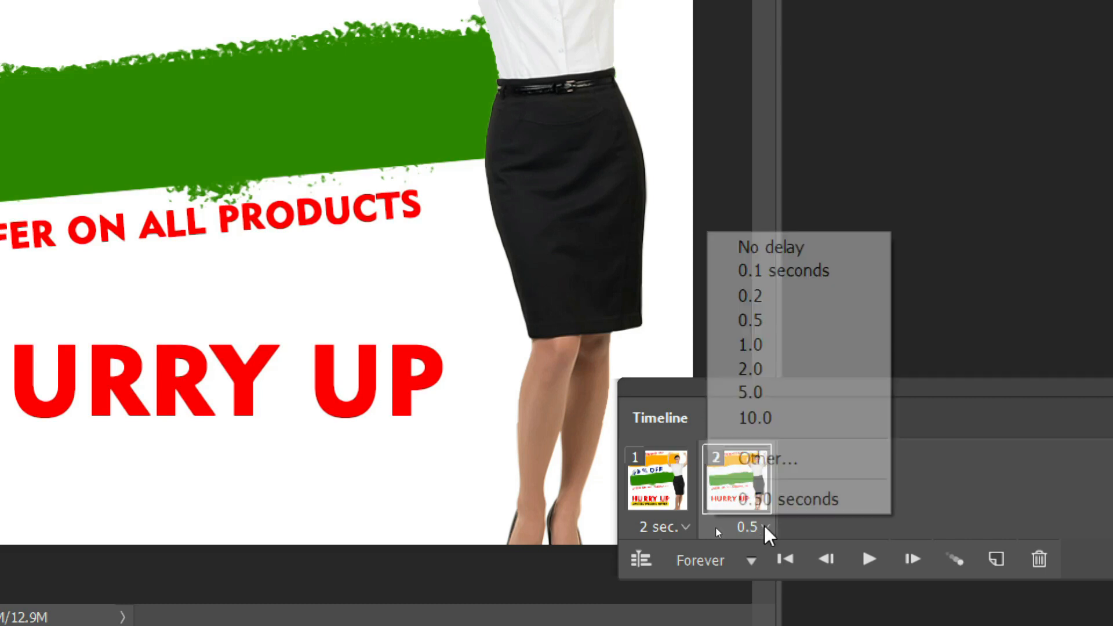
left_click(786, 301)
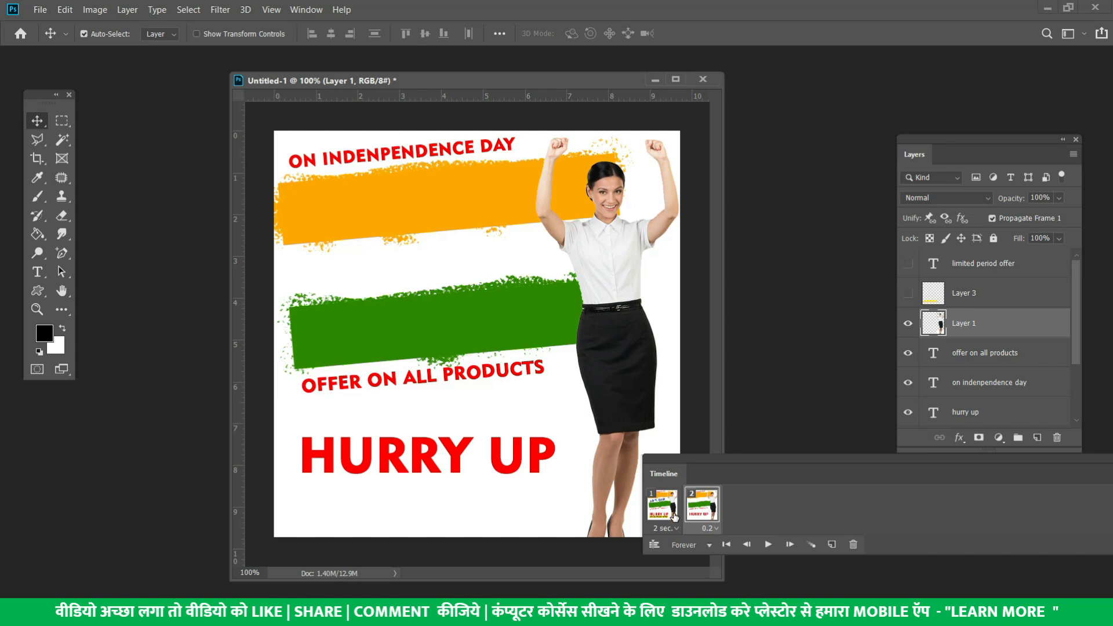
Change frame 1's delay to 1 second and play the animation to check timing
left_click(673, 515)
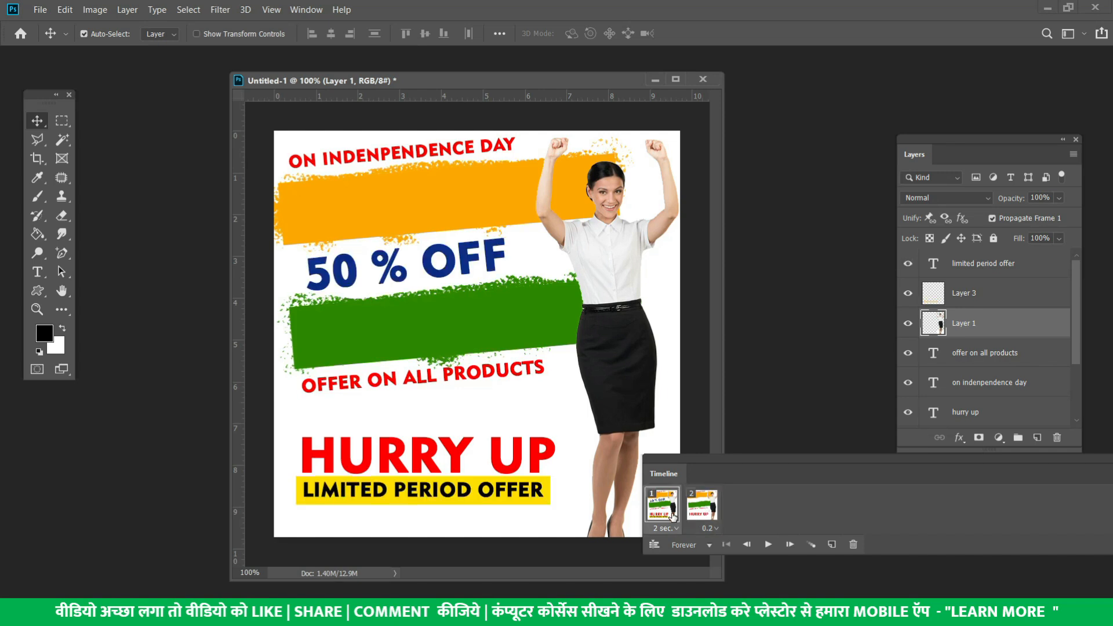
left_click(769, 545)
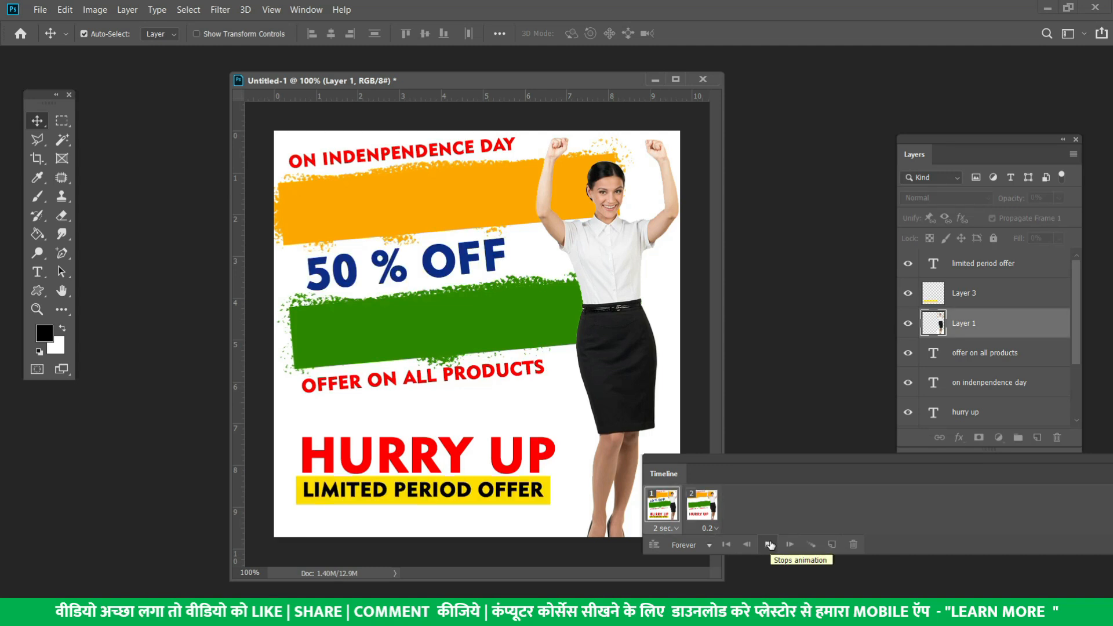
left_click(769, 544)
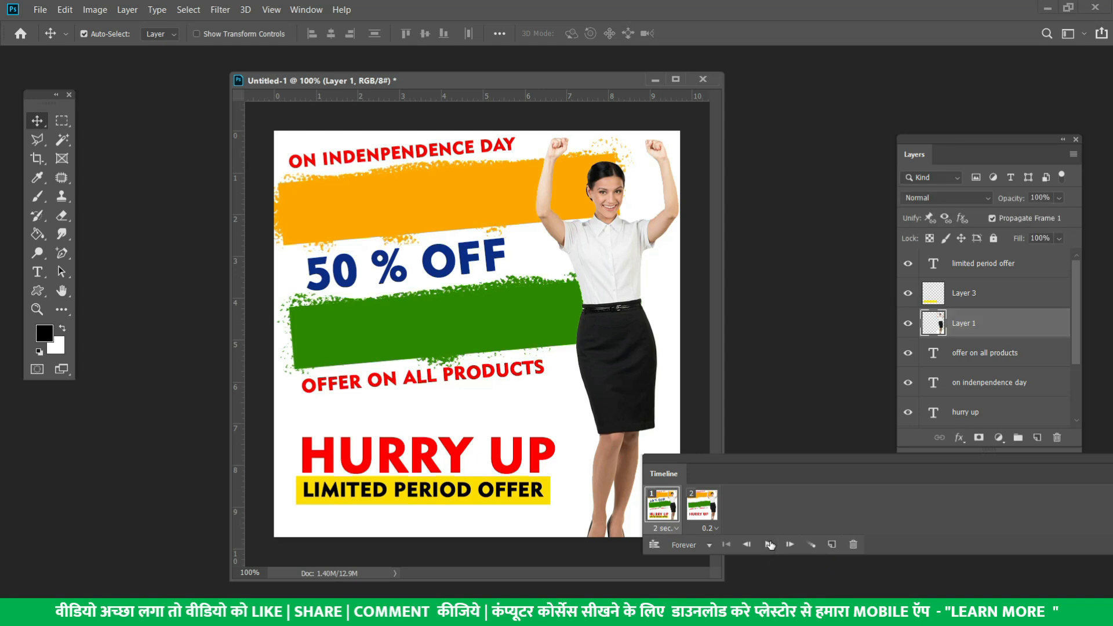
left_click(674, 528)
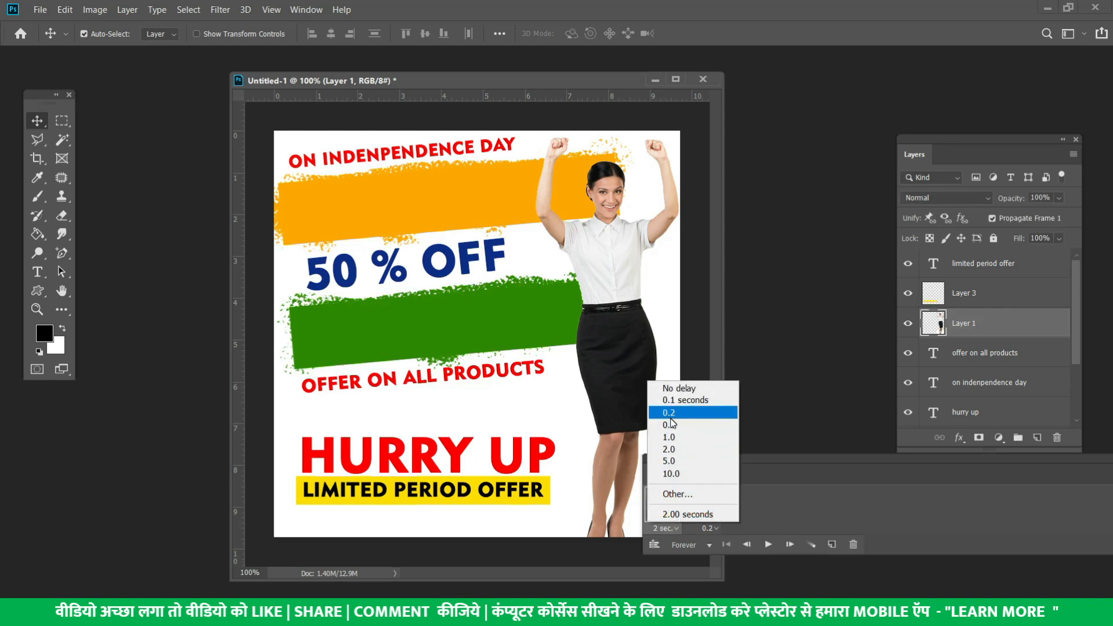
left_click(673, 437)
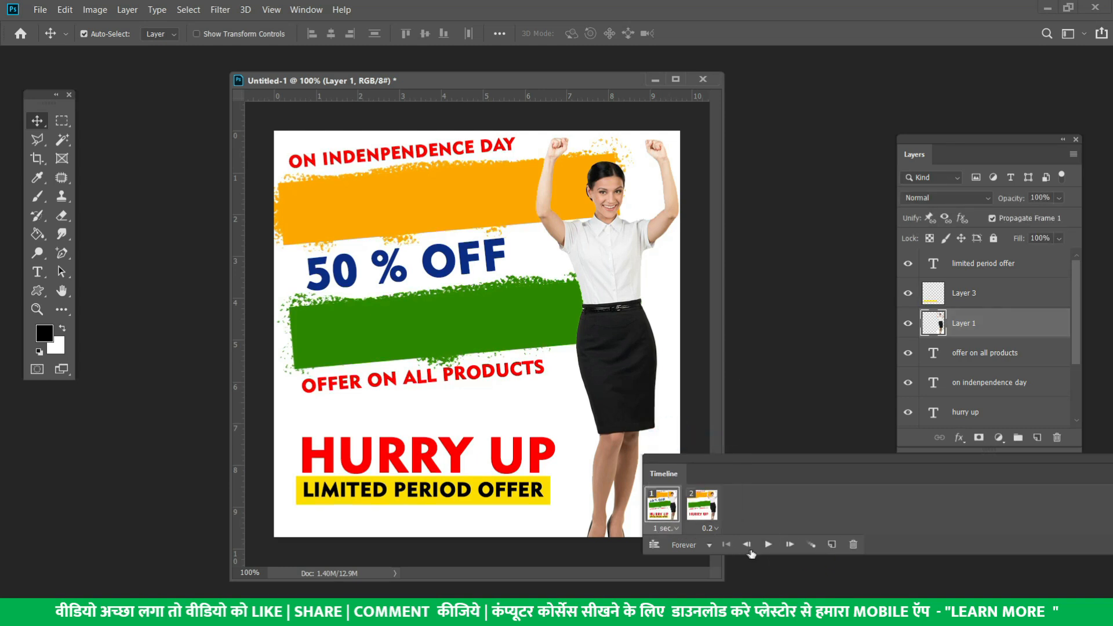
left_click(769, 544)
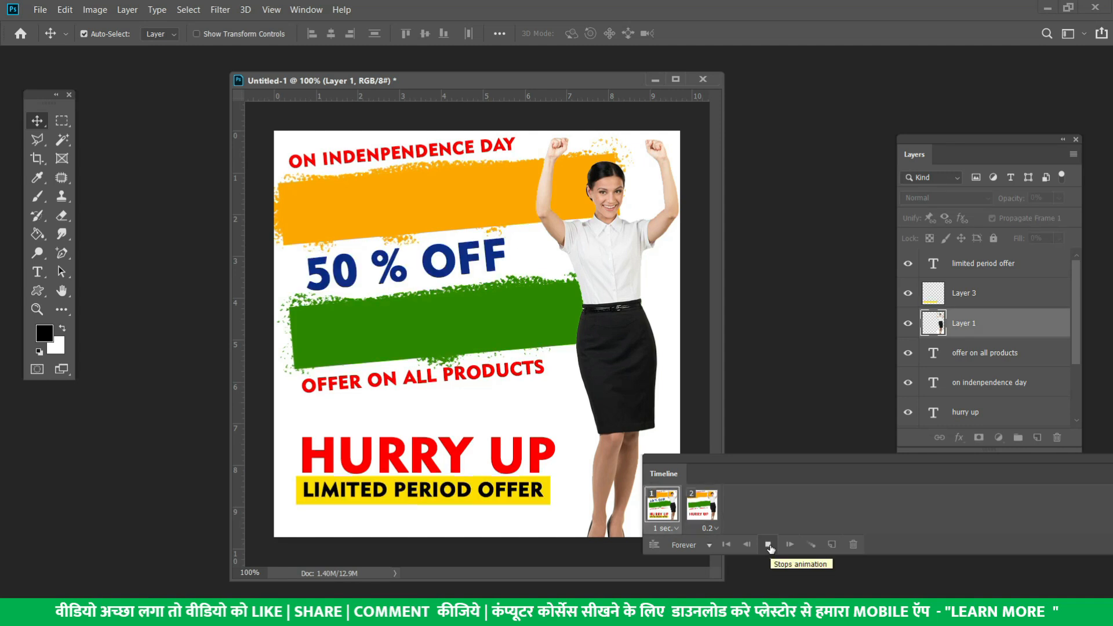
left_click(769, 545)
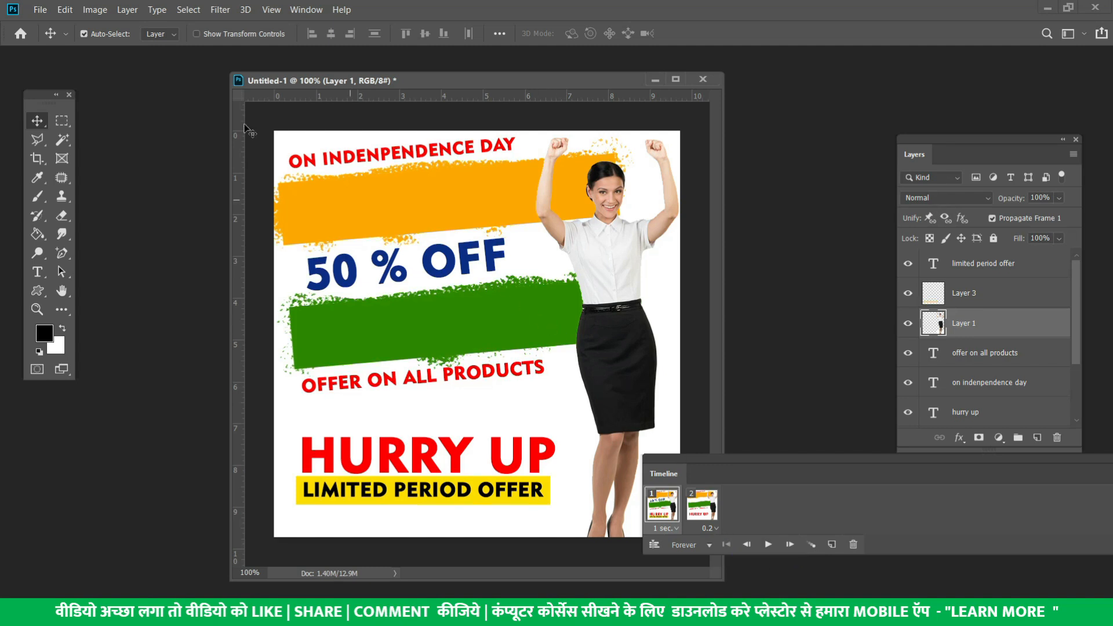
left_click(40, 9)
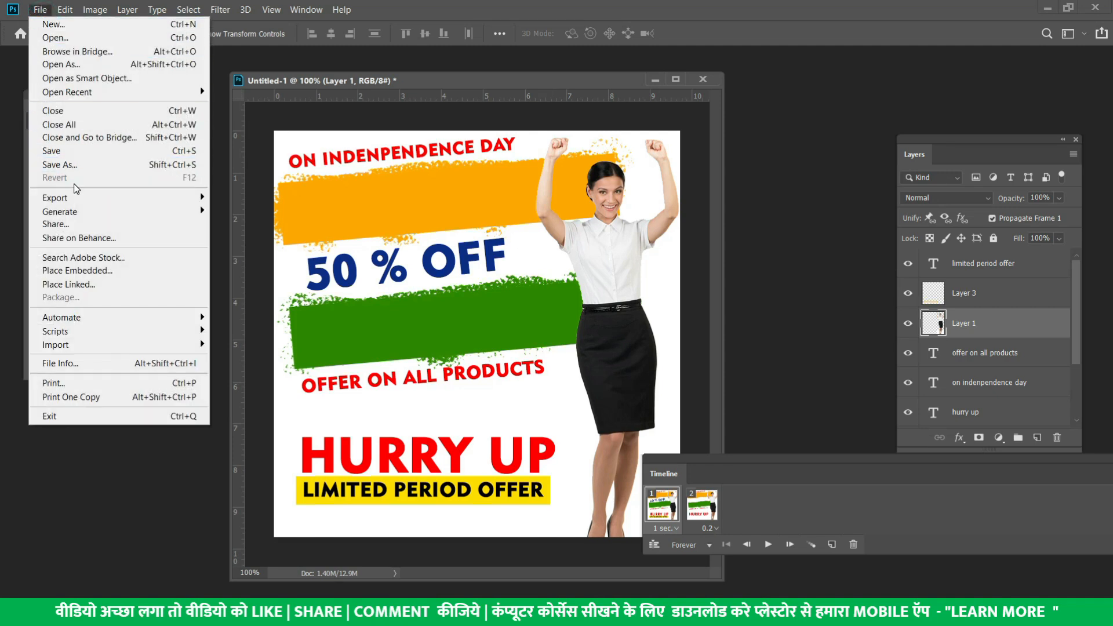
Export via Save for Web (Legacy) with GIF as the output format
mouse_move(61, 198)
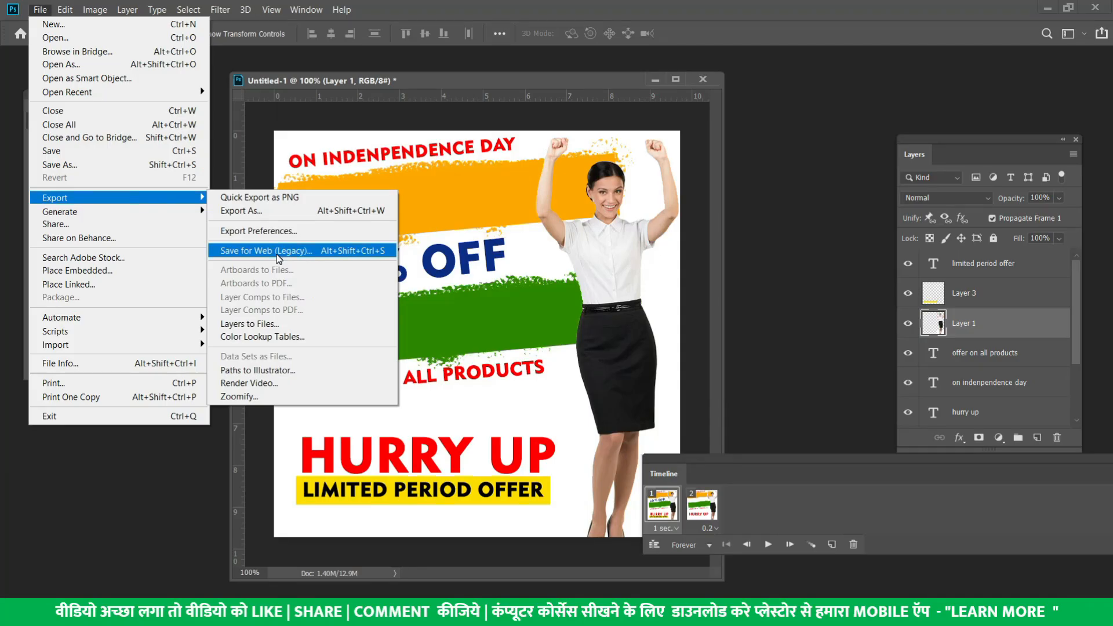
left_click(277, 256)
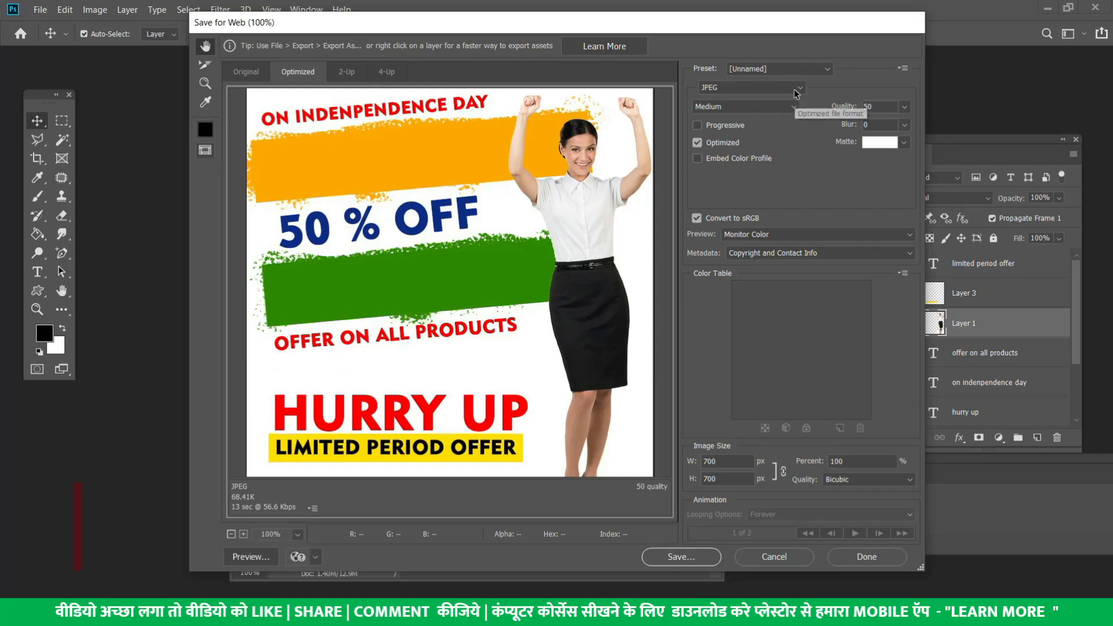
left_click(795, 91)
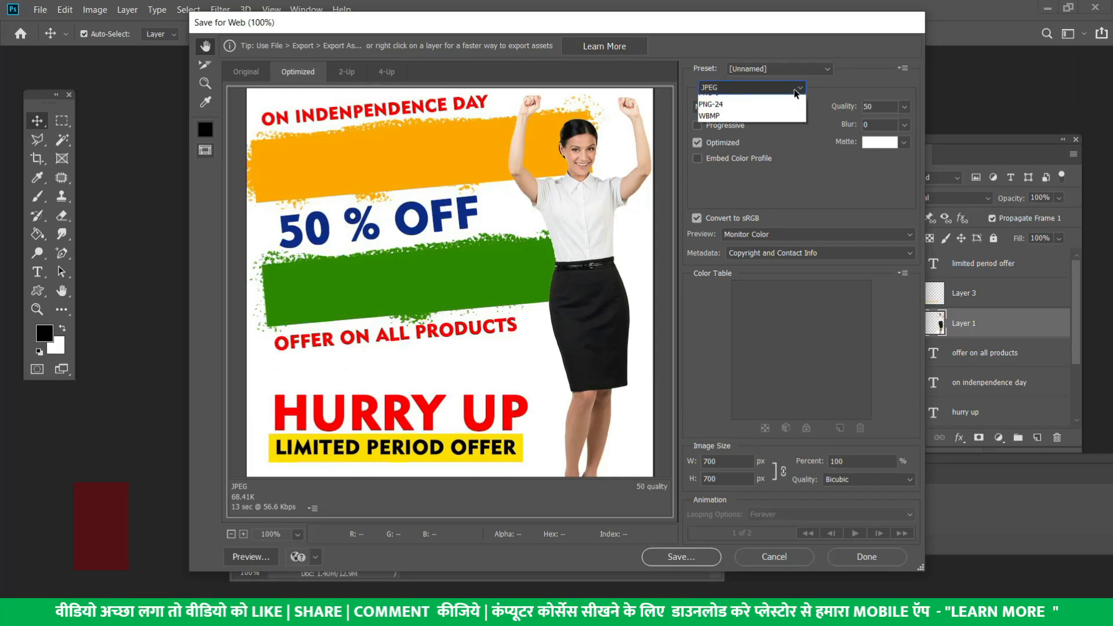
left_click(777, 101)
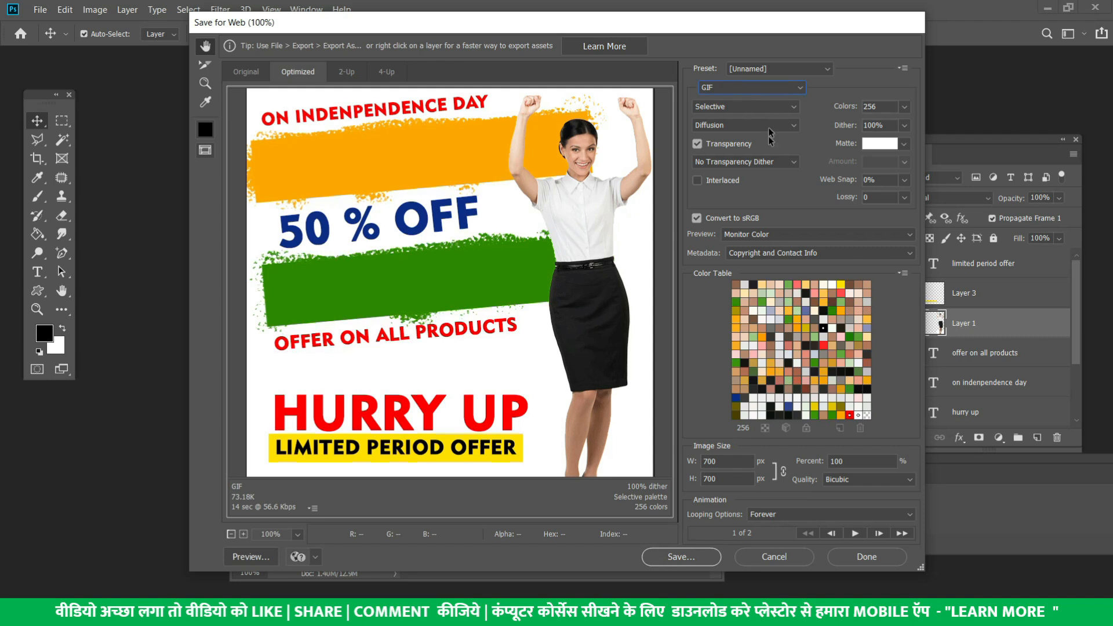
left_click(693, 559)
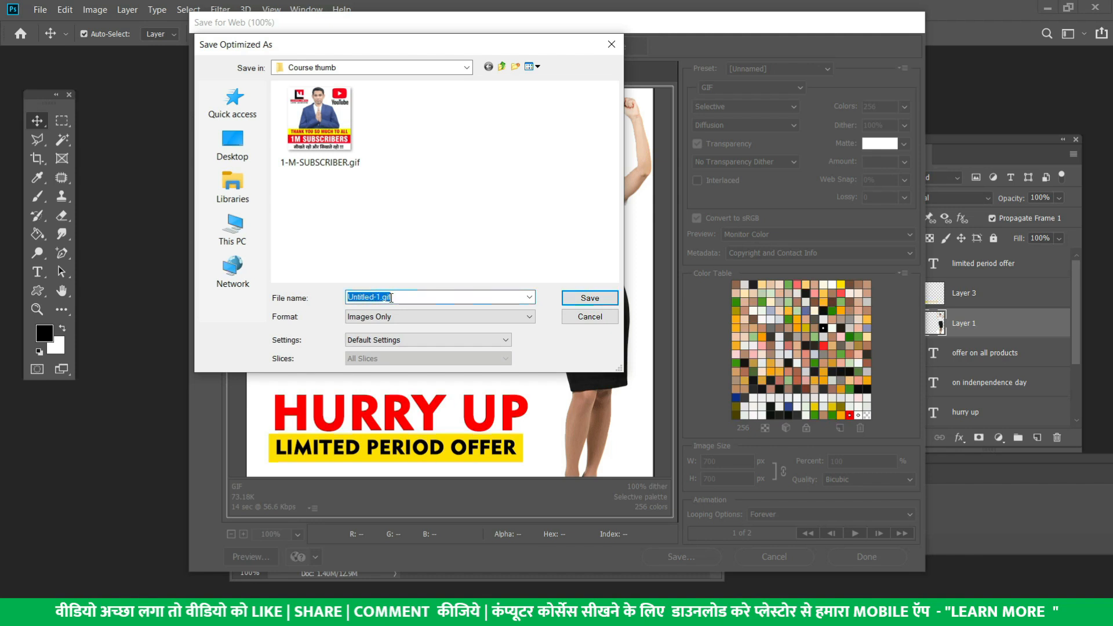
Save the GIF as animated-add.gif
mouse_move(314, 133)
key("BackSpace")
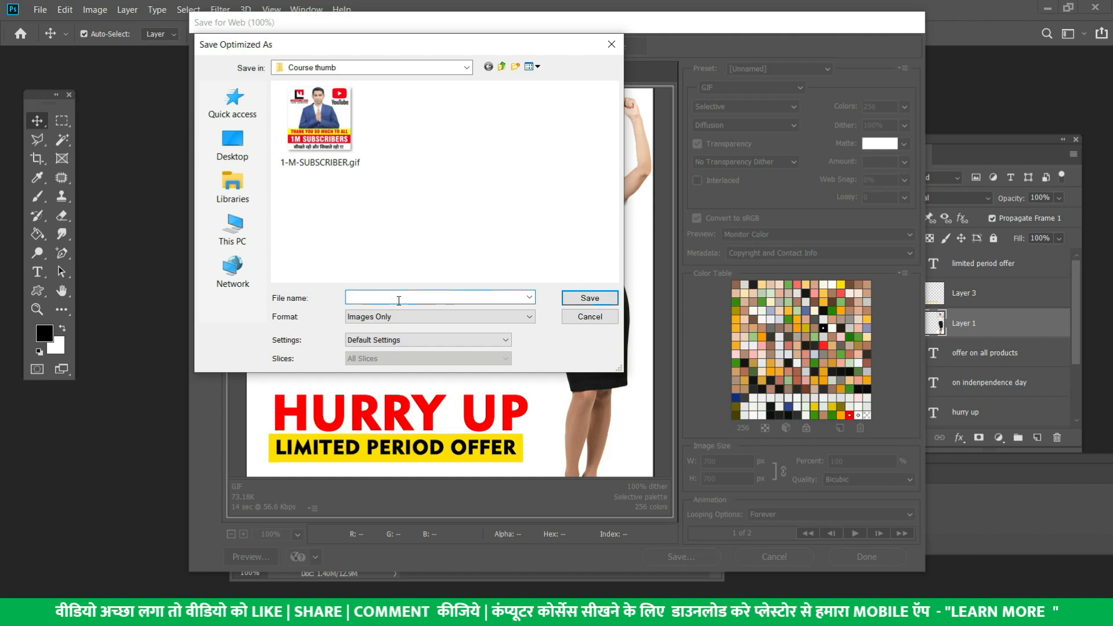
type("animated add")
left_click(589, 298)
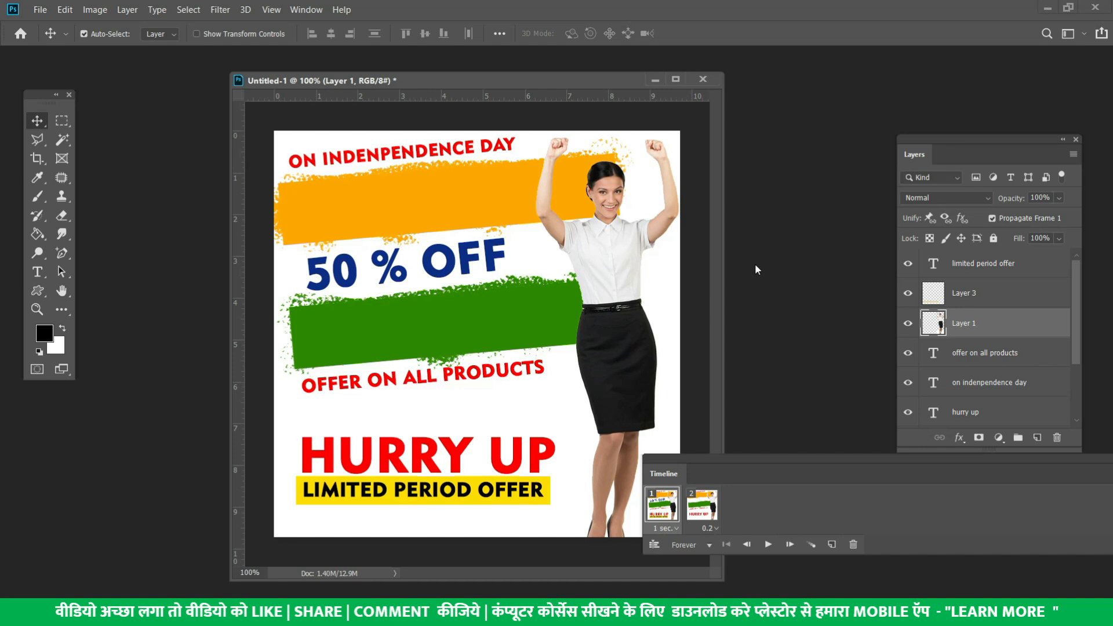
Reopen Save for Web, cancel it, and open the Course thumb folder in File Explorer
left_click(40, 10)
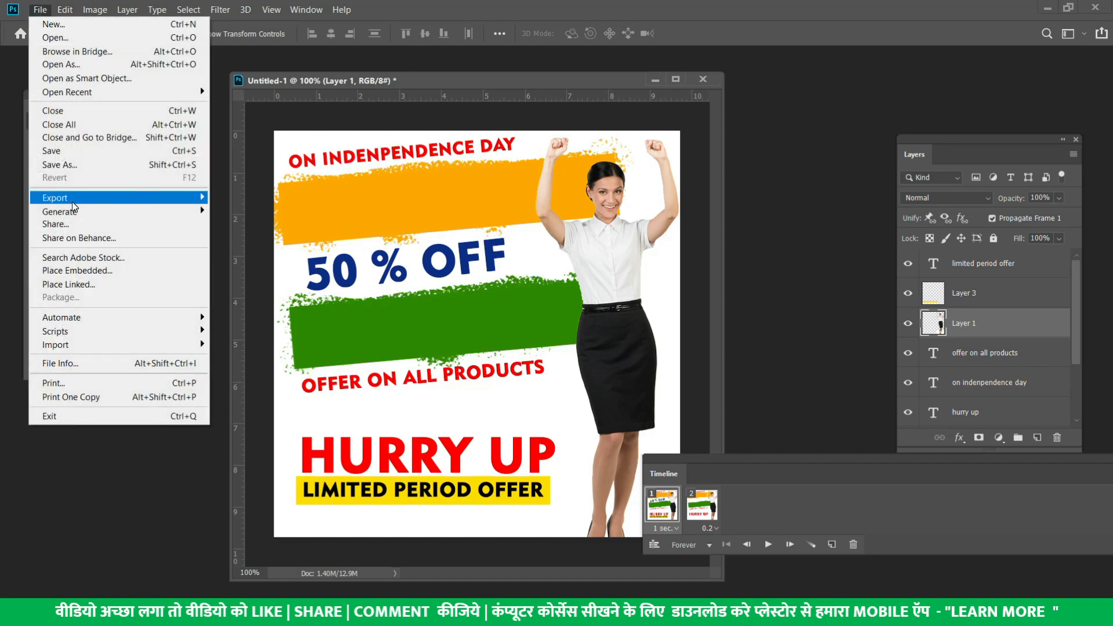
mouse_move(72, 198)
left_click(256, 251)
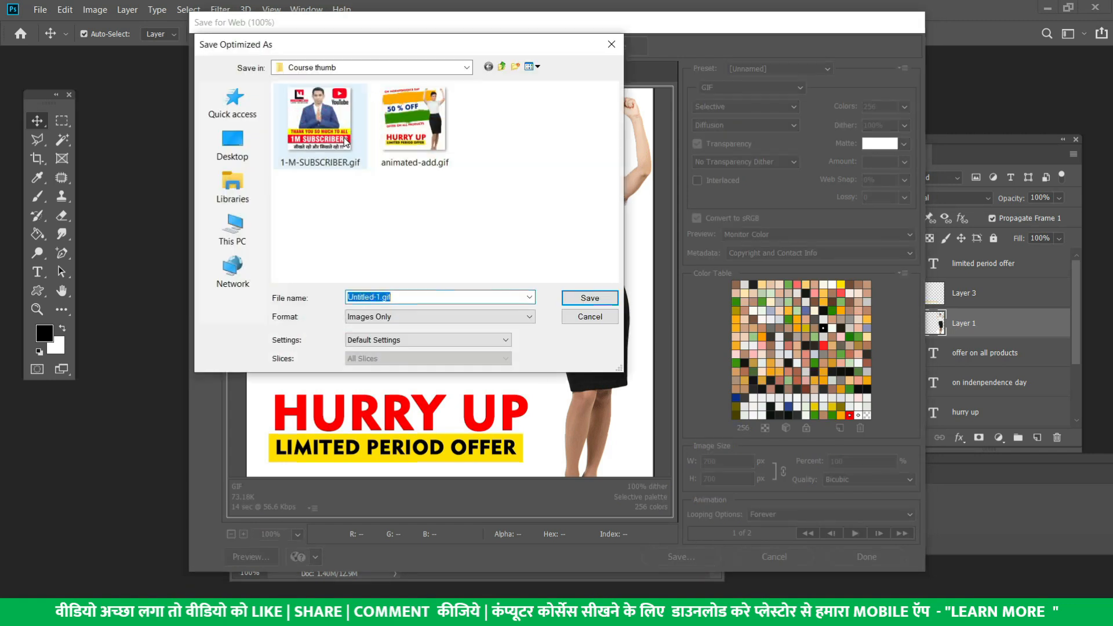
key("Escape")
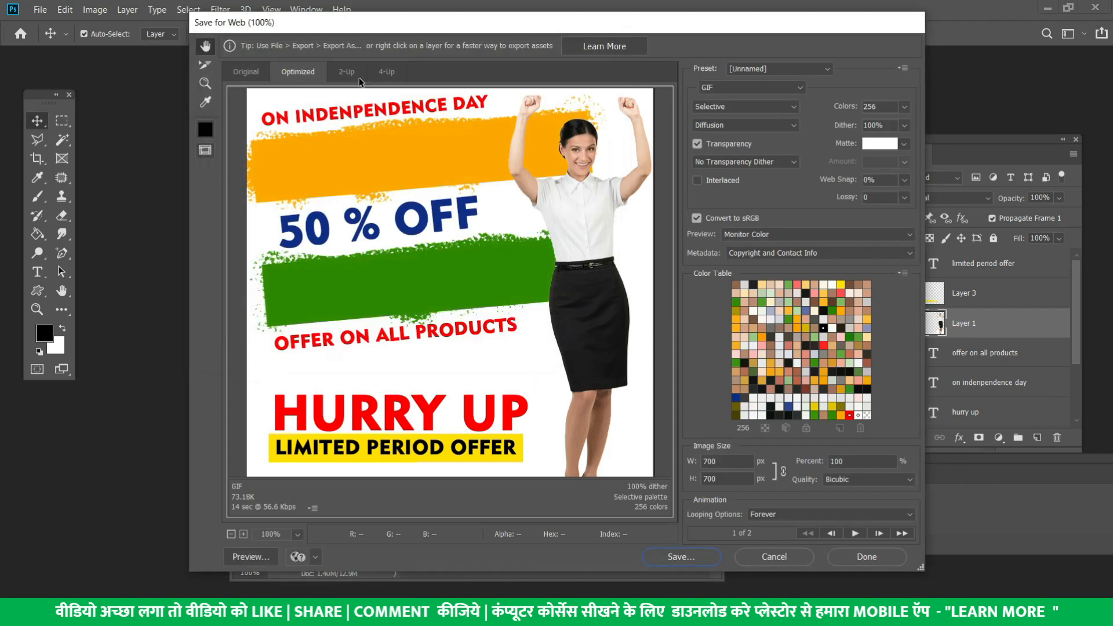
key("super+e")
double_click(272, 203)
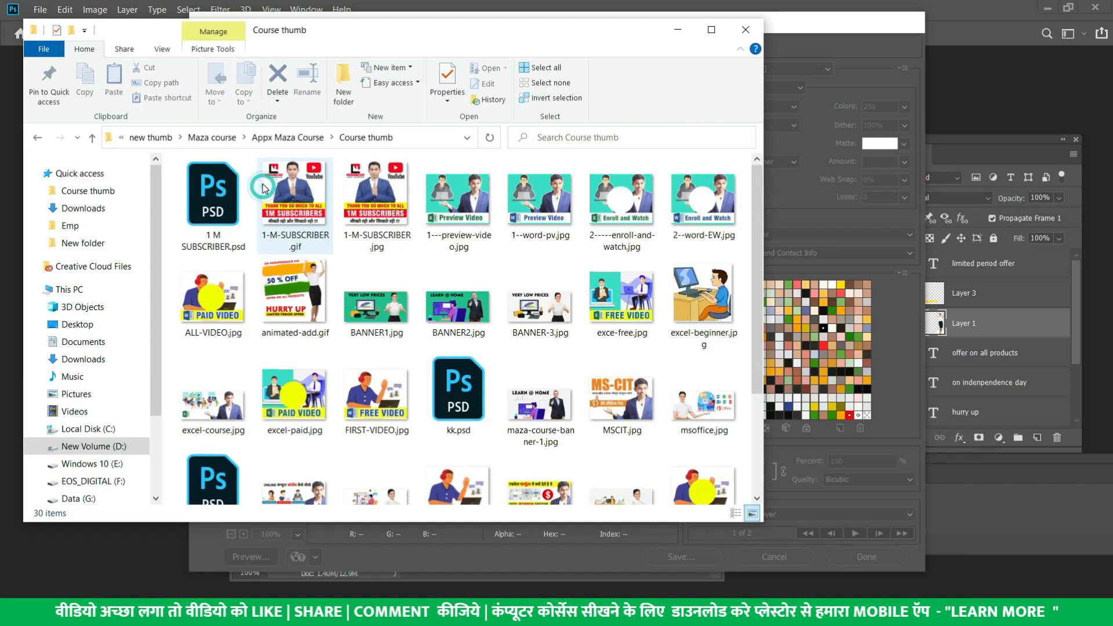
Maximize the Course thumb folder, then view animated-add.gif in Photos and close it
left_click(711, 30)
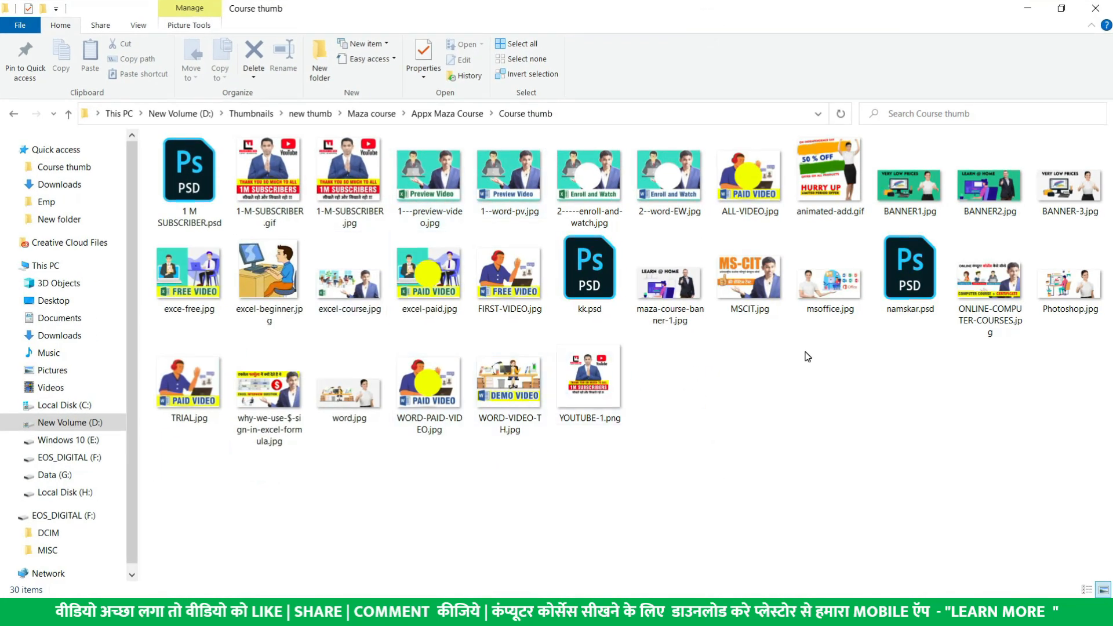
left_click(829, 185)
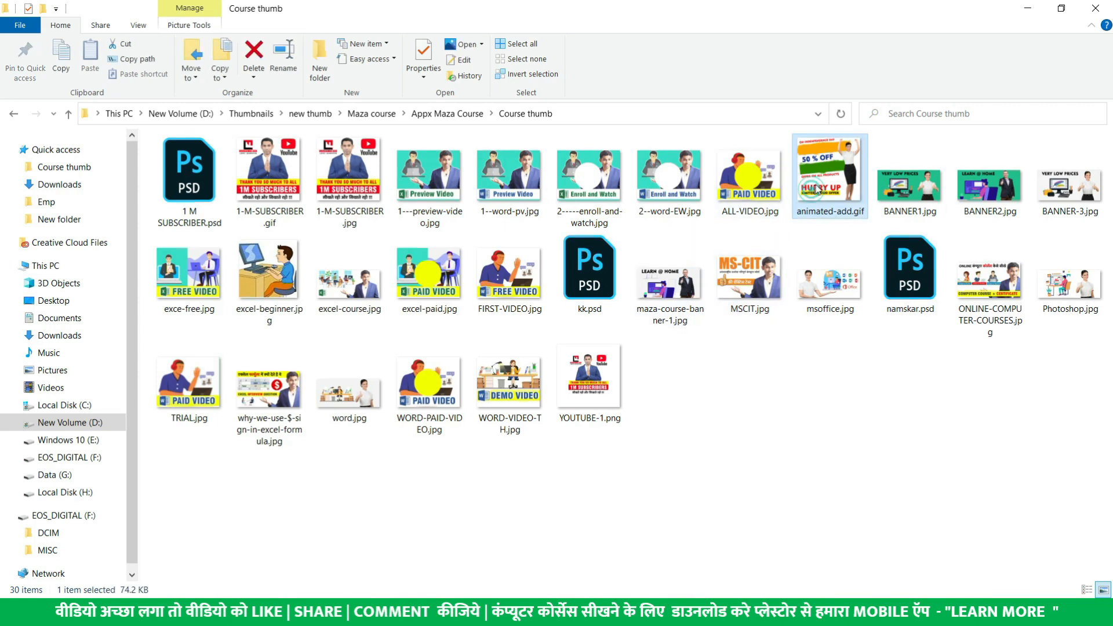
double_click(829, 184)
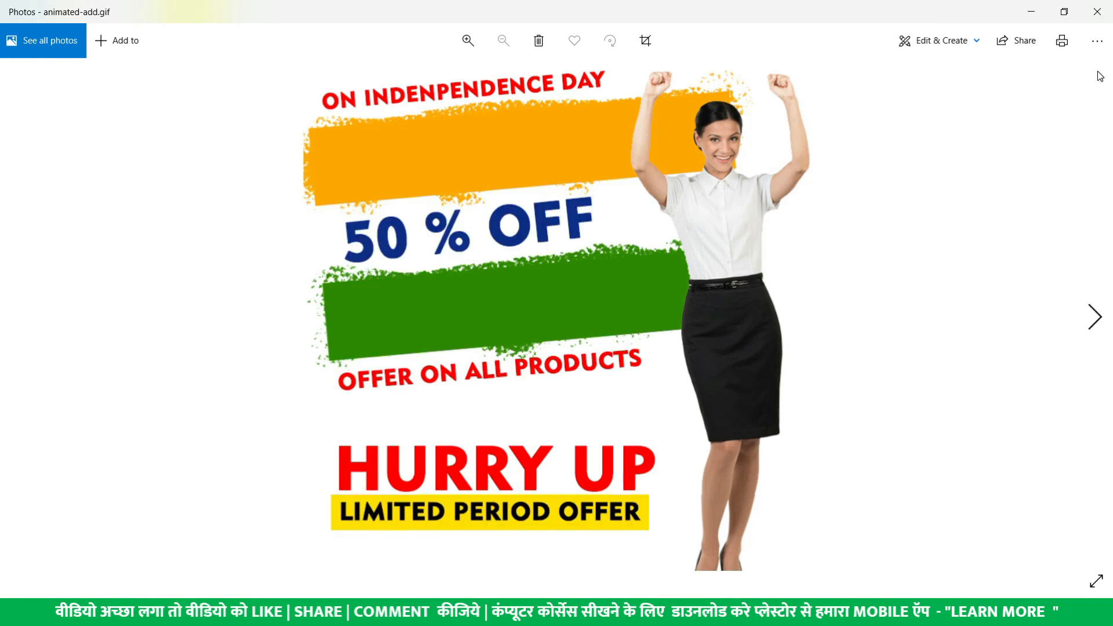
left_click(1097, 11)
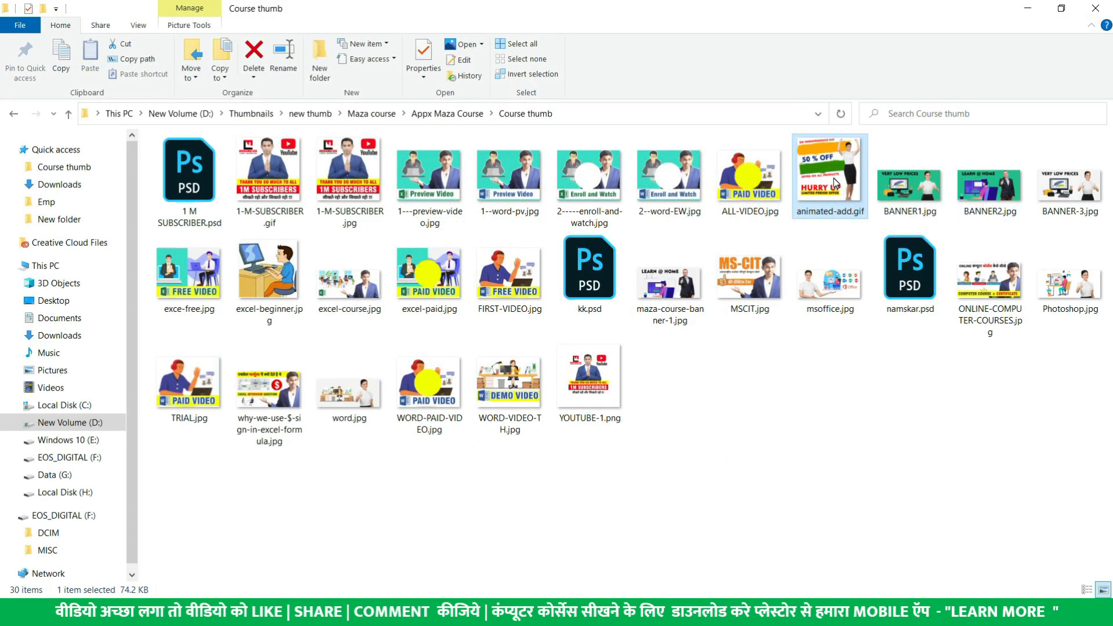
Check the Open with app list for animated-add.gif, then dismiss the context menu
right_click(834, 178)
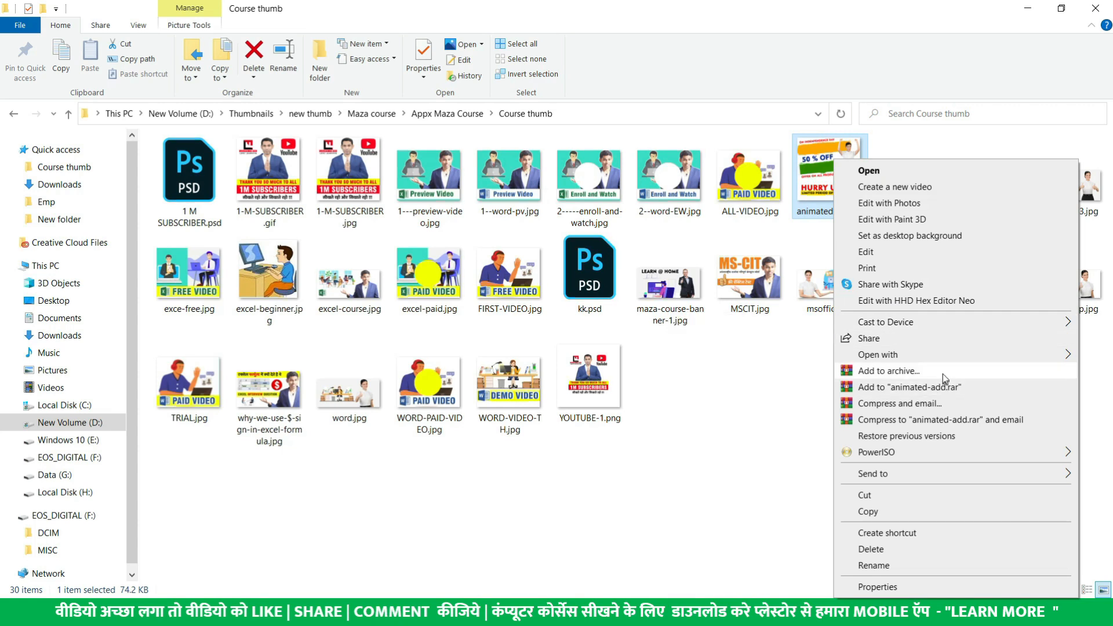
mouse_move(945, 360)
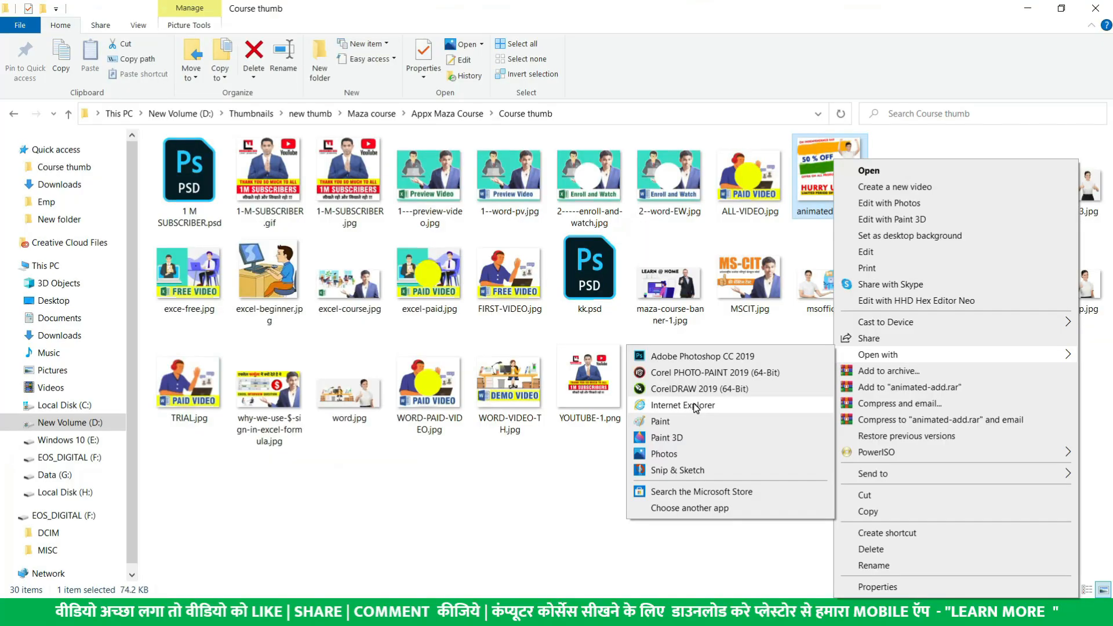
left_click(696, 406)
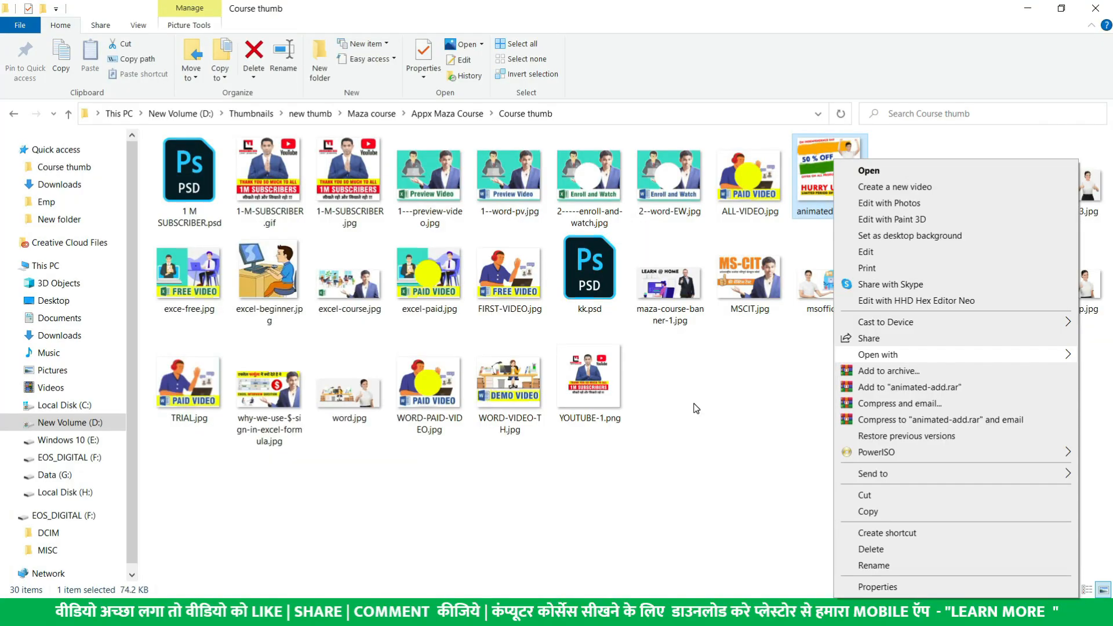
key("Escape")
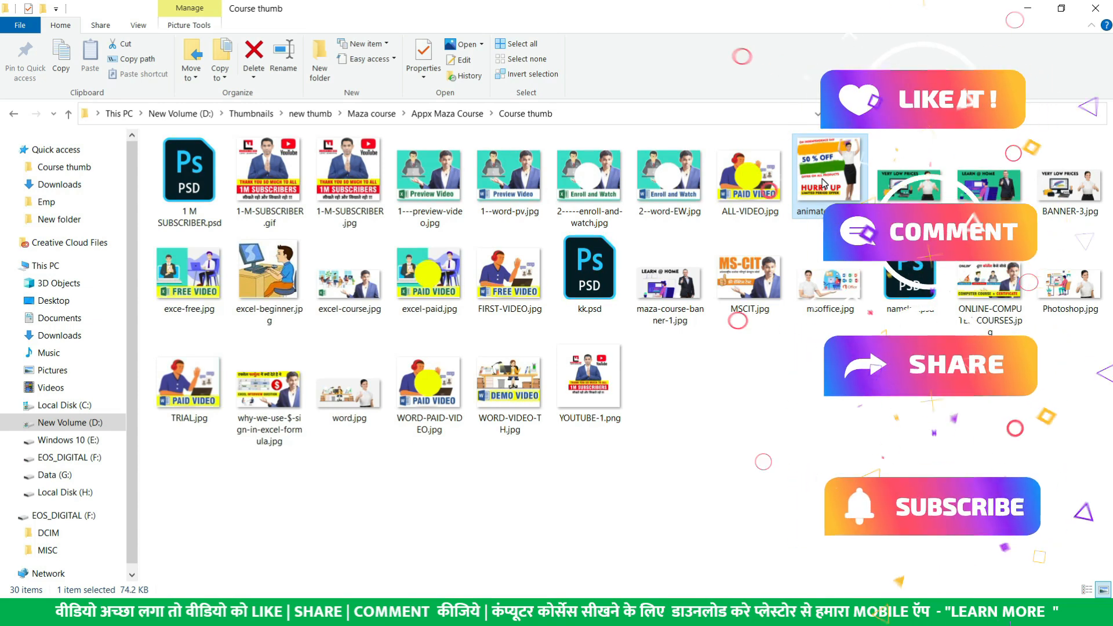
View 1-M-SUBSCRIBER.gif in Photos, then switch back to Photoshop with Alt+Tab
left_click(248, 196)
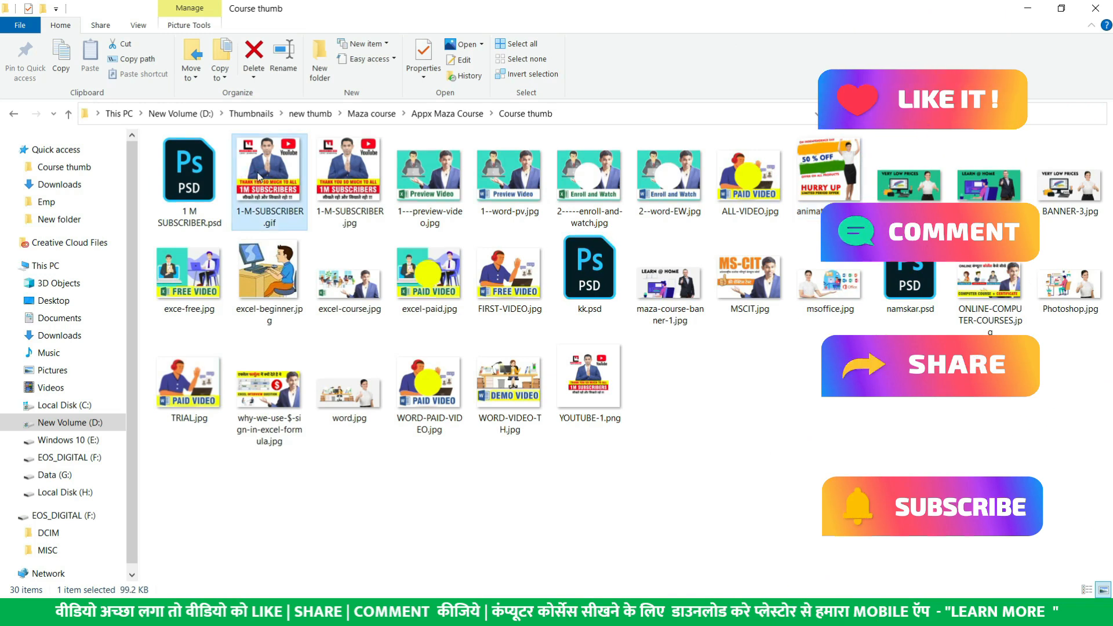
double_click(260, 184)
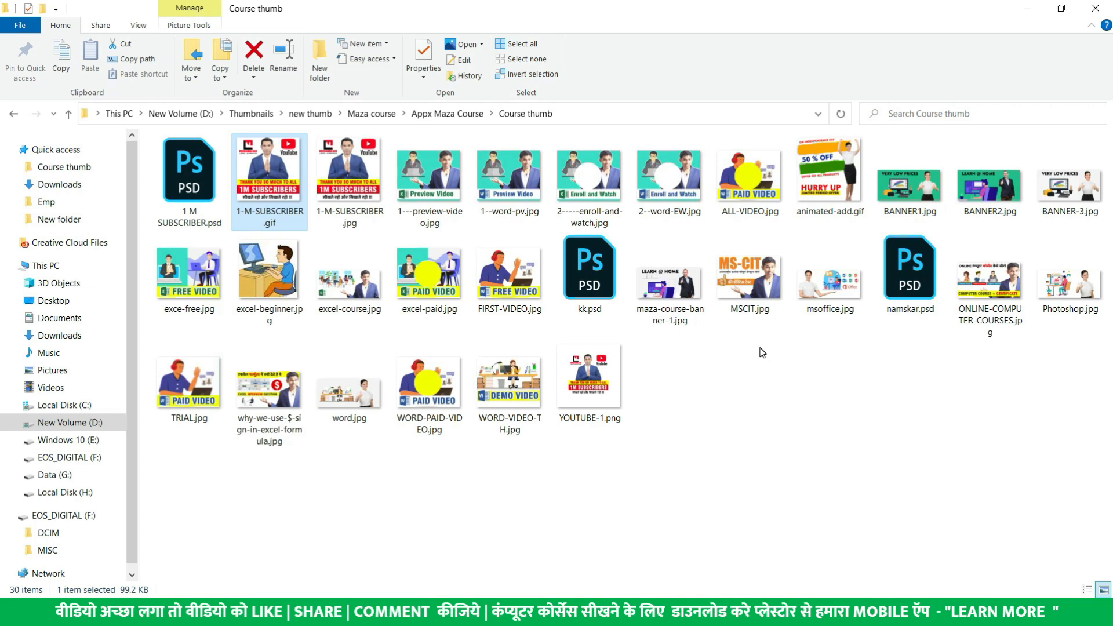
key("alt+Tab")
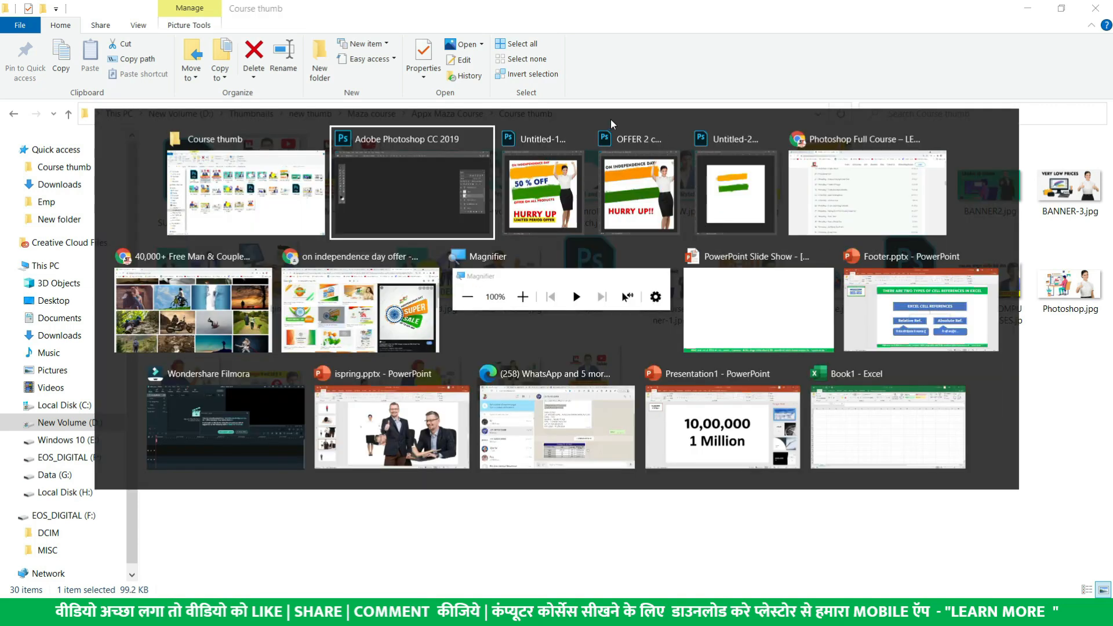